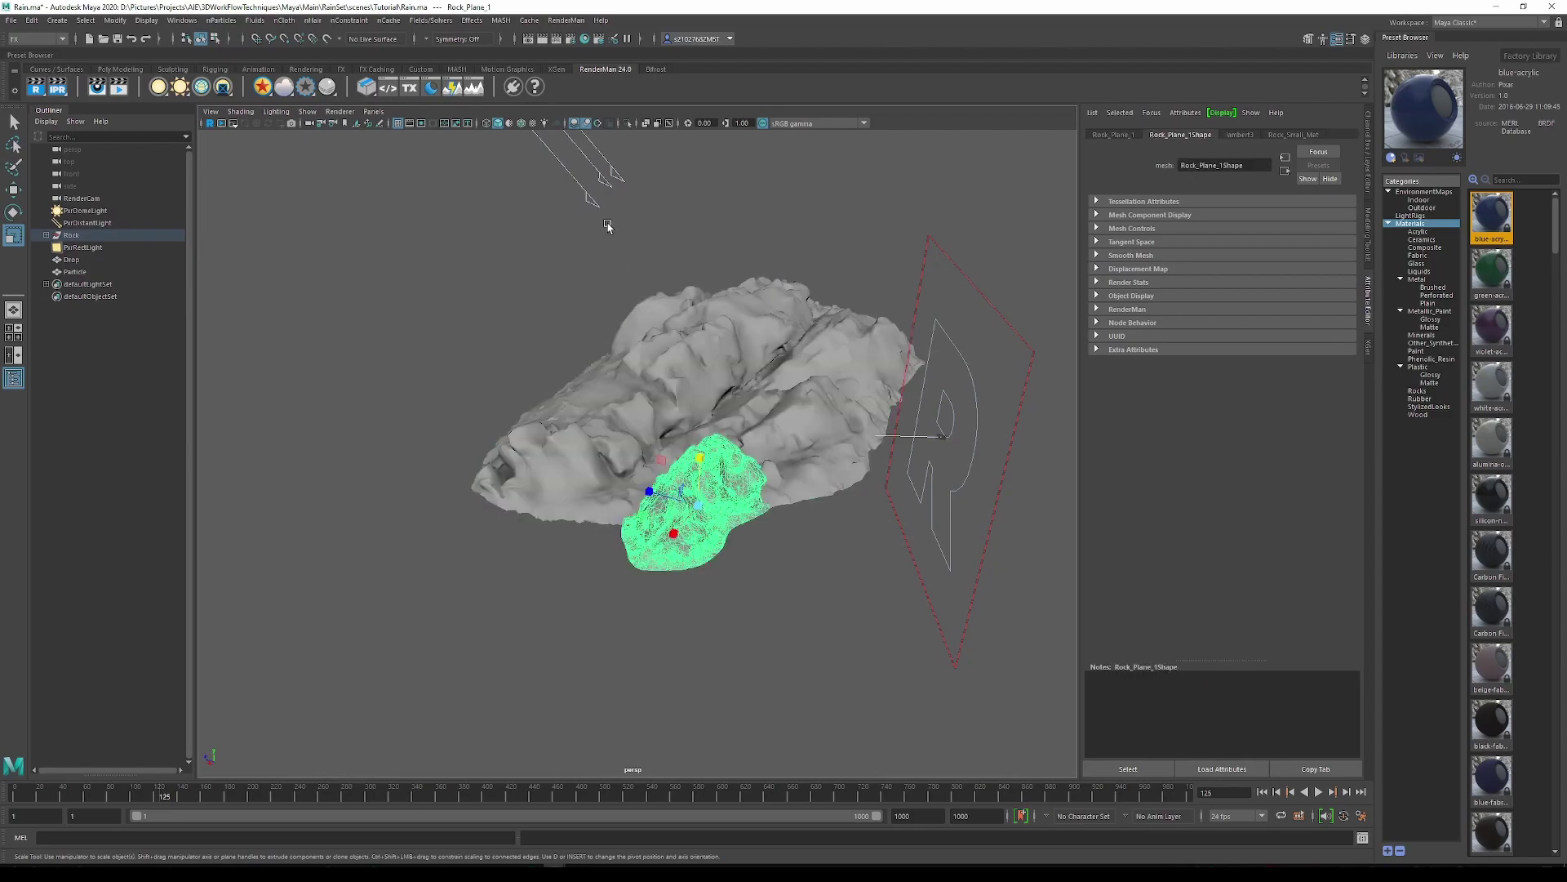
# - Switch to the FX menu set and create an nParticle emitter in the rock scene
pyautogui.keyDown('alt'); pyautogui.moveTo(608, 227); pyautogui.dragTo(711, 455); pyautogui.keyUp('alt')
pyautogui.click(373, 112)
pyautogui.click(519, 131)
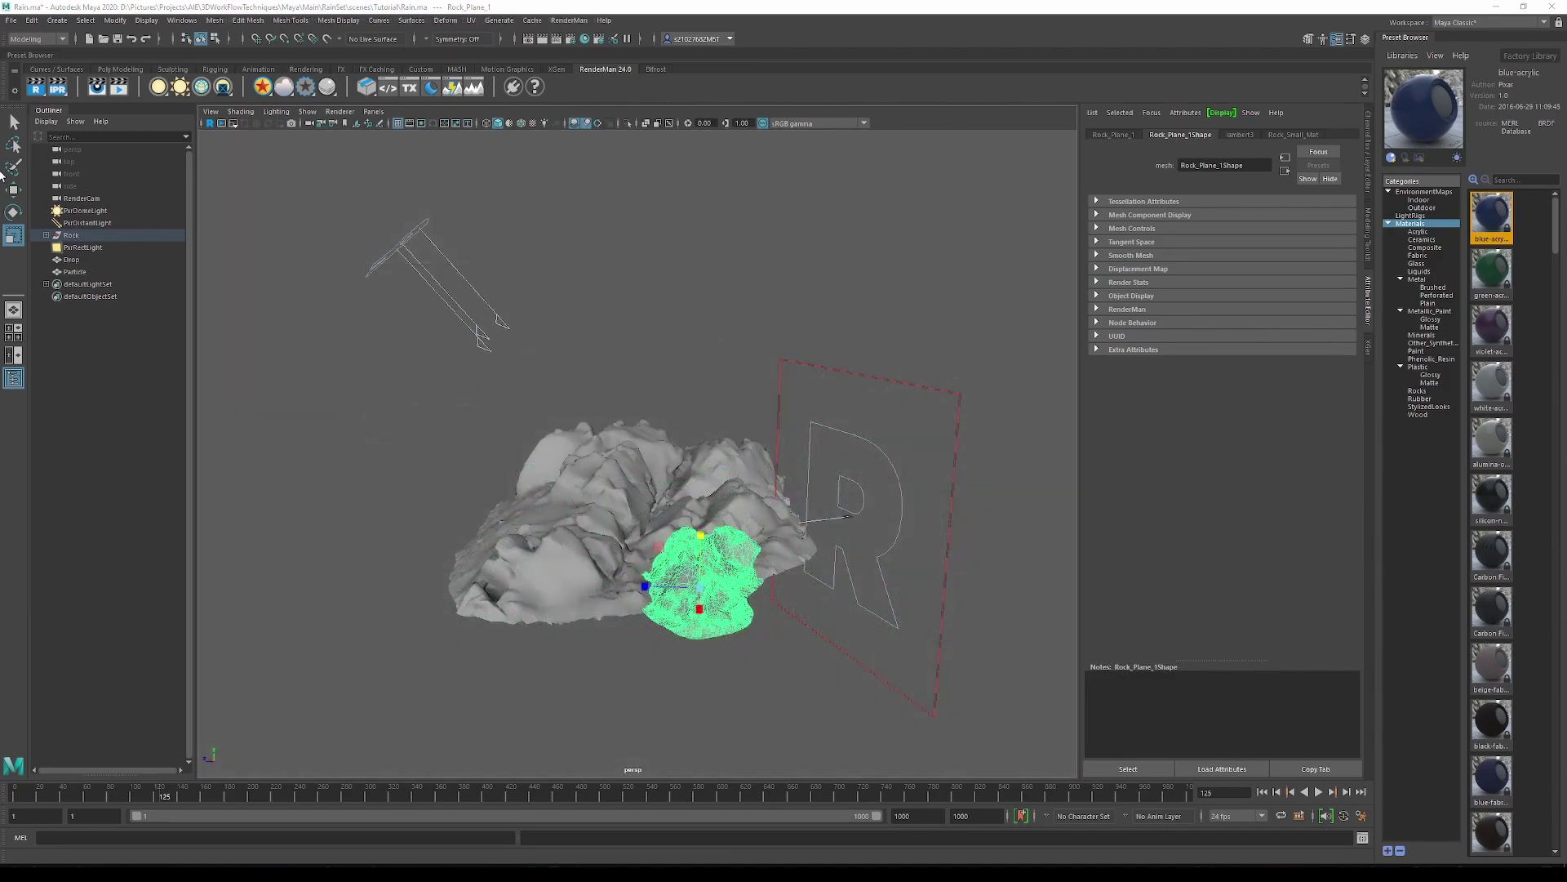
pyautogui.click(54, 41)
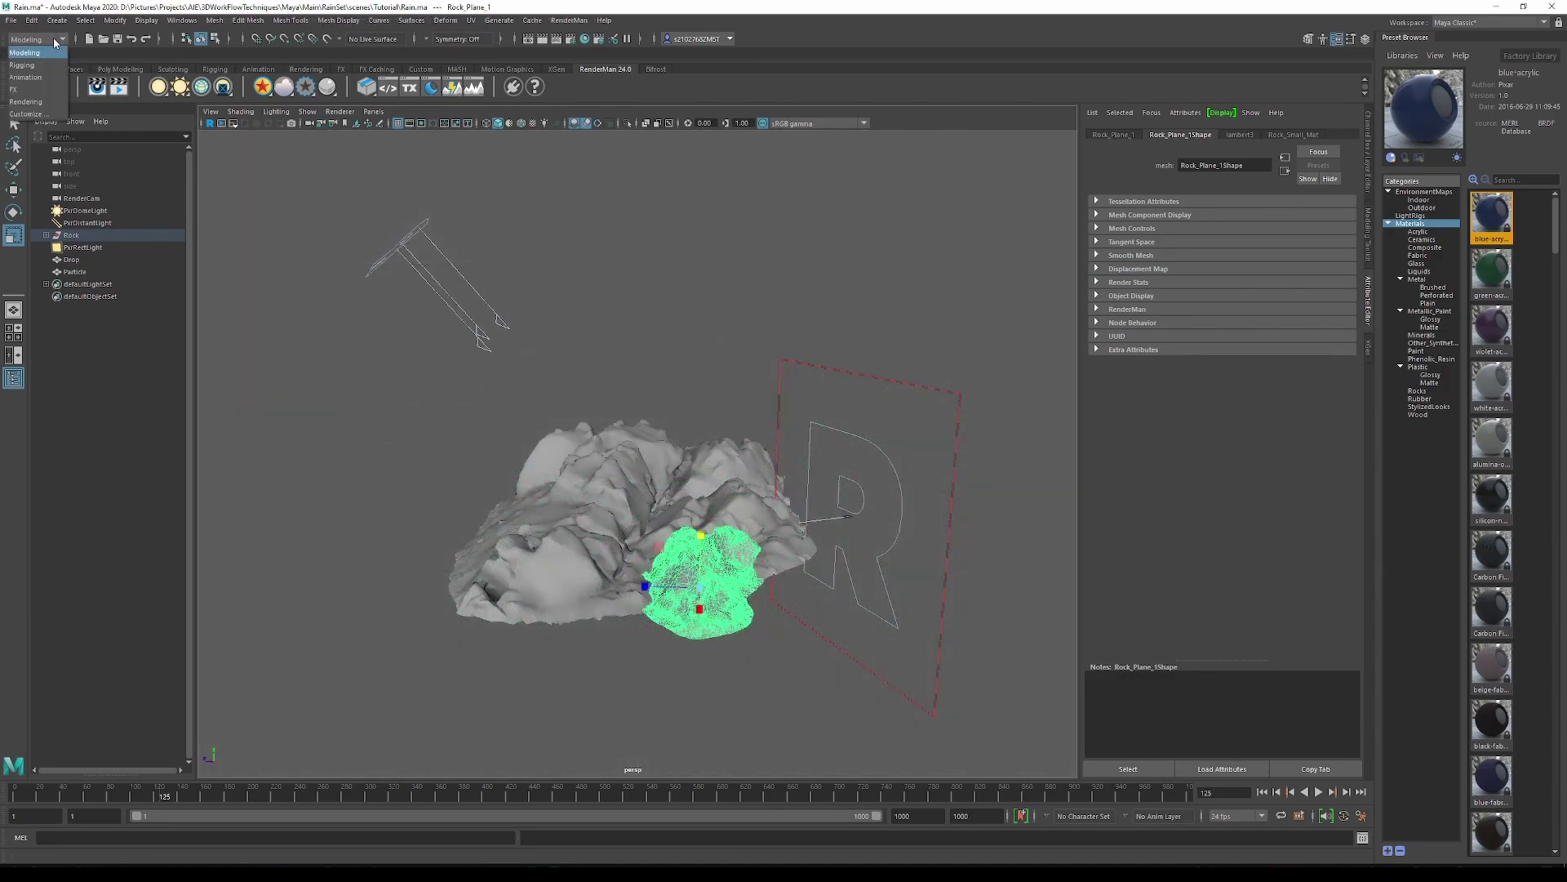
pyautogui.click(33, 92)
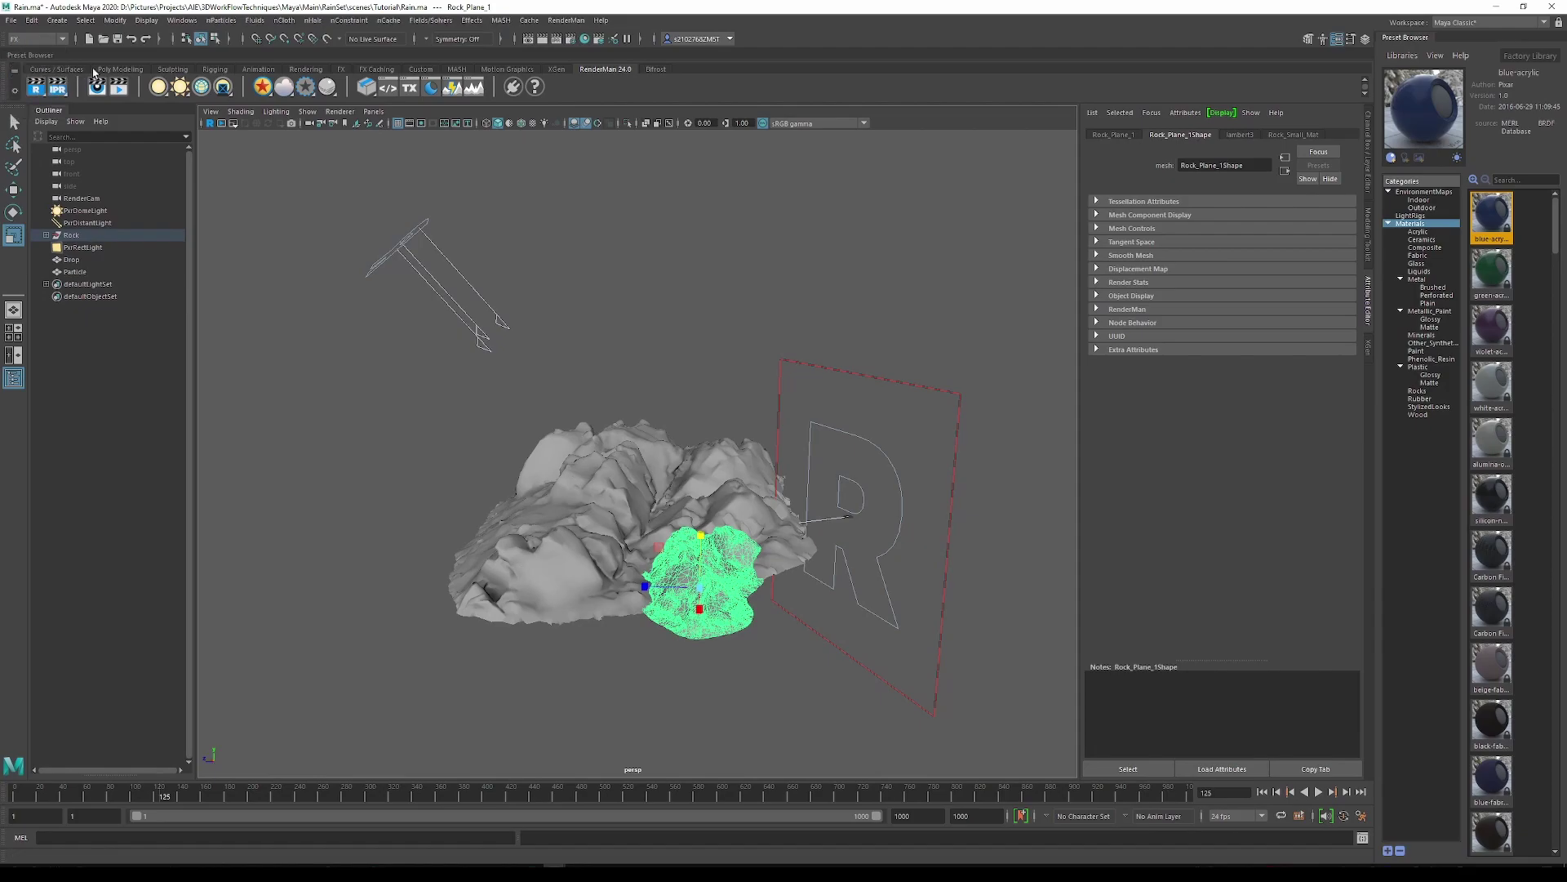
pyautogui.click(224, 22)
pyautogui.click(261, 172)
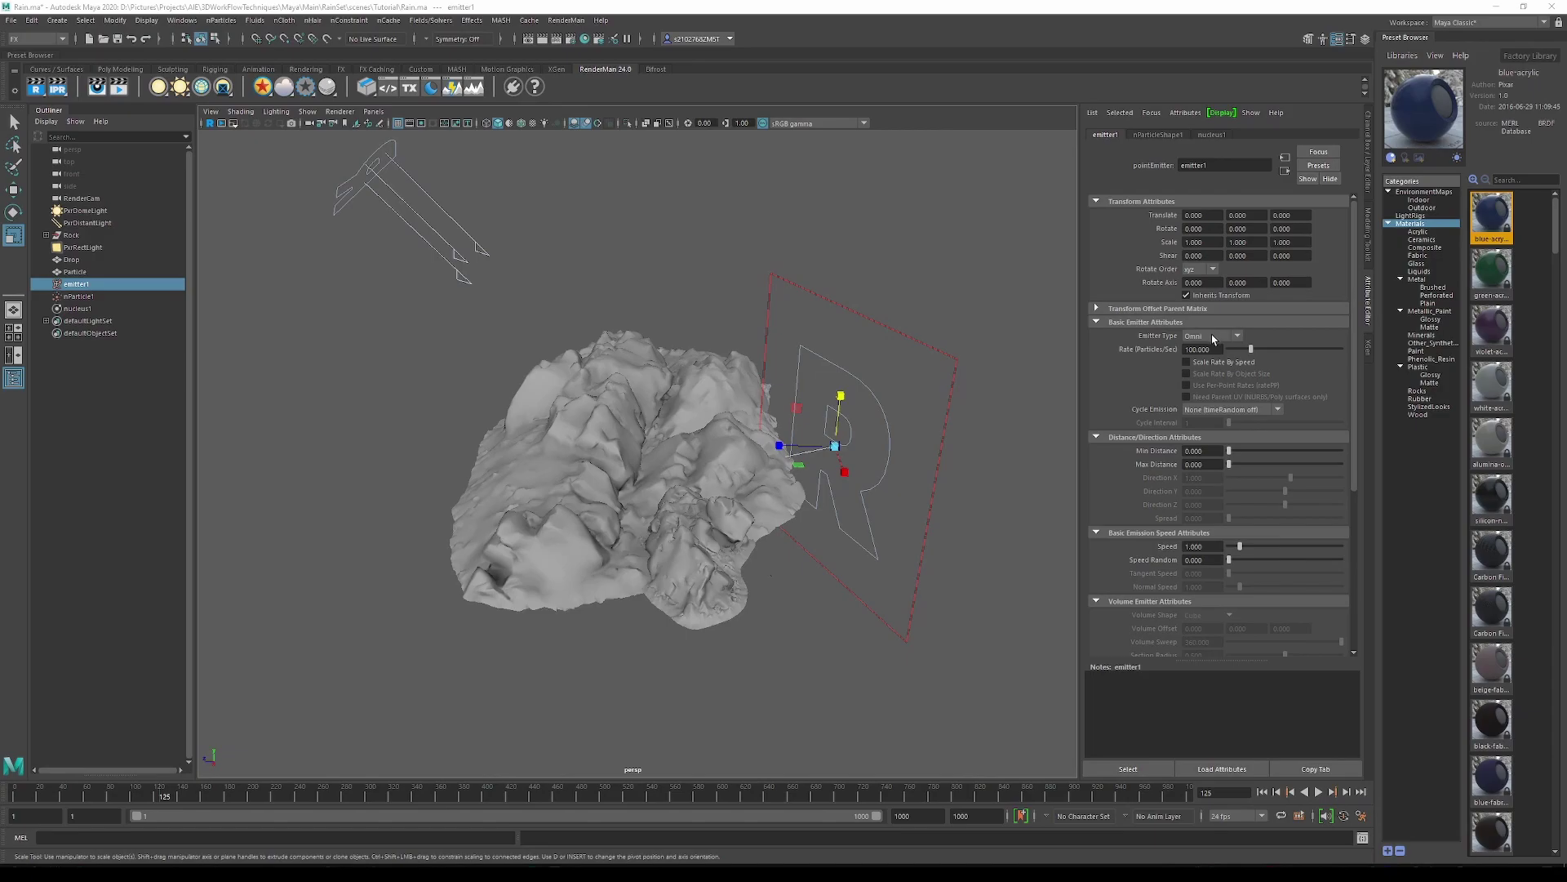
# - Set the emitter type to Volume and its rate to 4000 particles per second
pyautogui.click(1213, 337)
pyautogui.click(1205, 398)
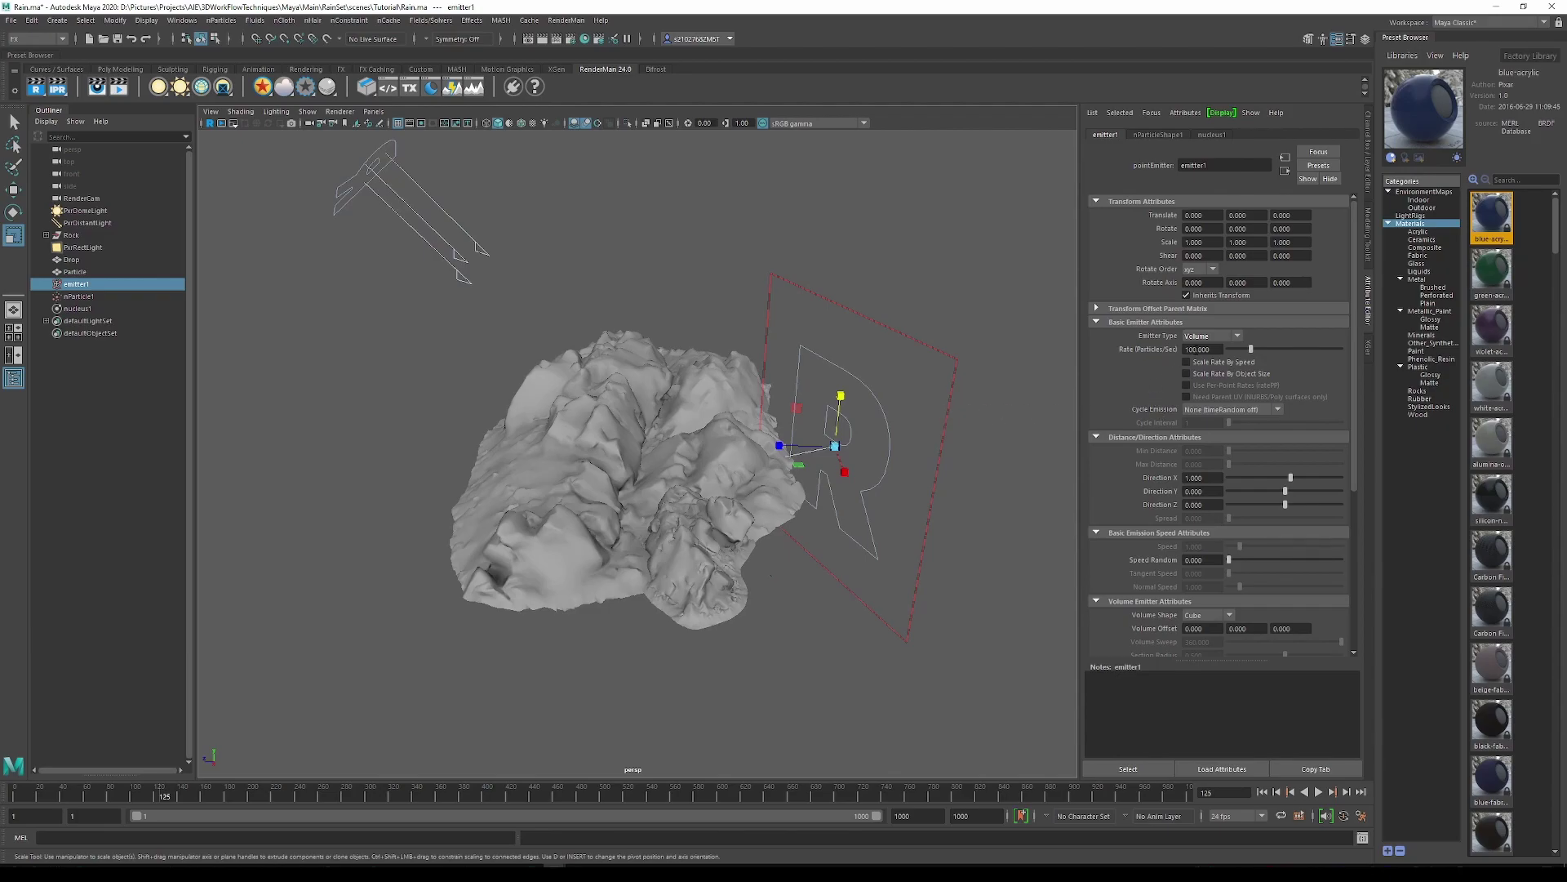
pyautogui.doubleClick(1197, 349)
pyautogui.write('4')
pyautogui.press('Return')
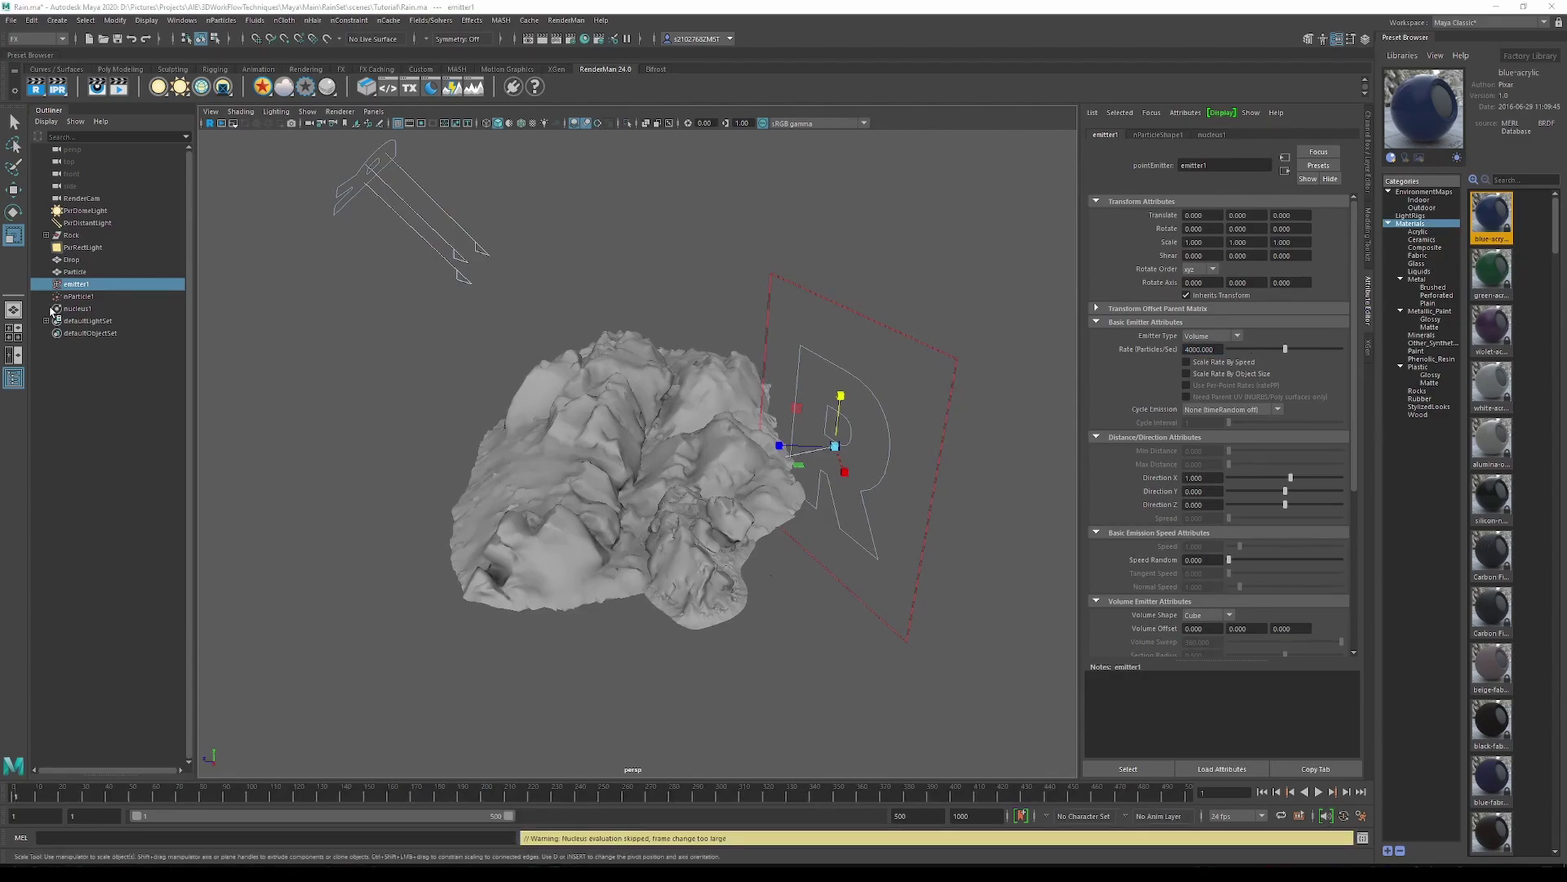
# - Move the emitter up and along Z so that it sits above the rocks
pyautogui.click(67, 290)
pyautogui.keyDown('alt'); pyautogui.moveTo(443, 332); pyautogui.dragTo(441, 368); pyautogui.keyUp('alt')
pyautogui.press('w')
pyautogui.moveTo(783, 413); pyautogui.dragTo(638, 248)
pyautogui.keyDown('alt'); pyautogui.moveTo(637, 248); pyautogui.dragTo(531, 294); pyautogui.keyUp('alt')
# - Scale the volume emitter into a wide, flat slab of about 920 × 17.5 × 532 covering the rocks
pyautogui.press('r')
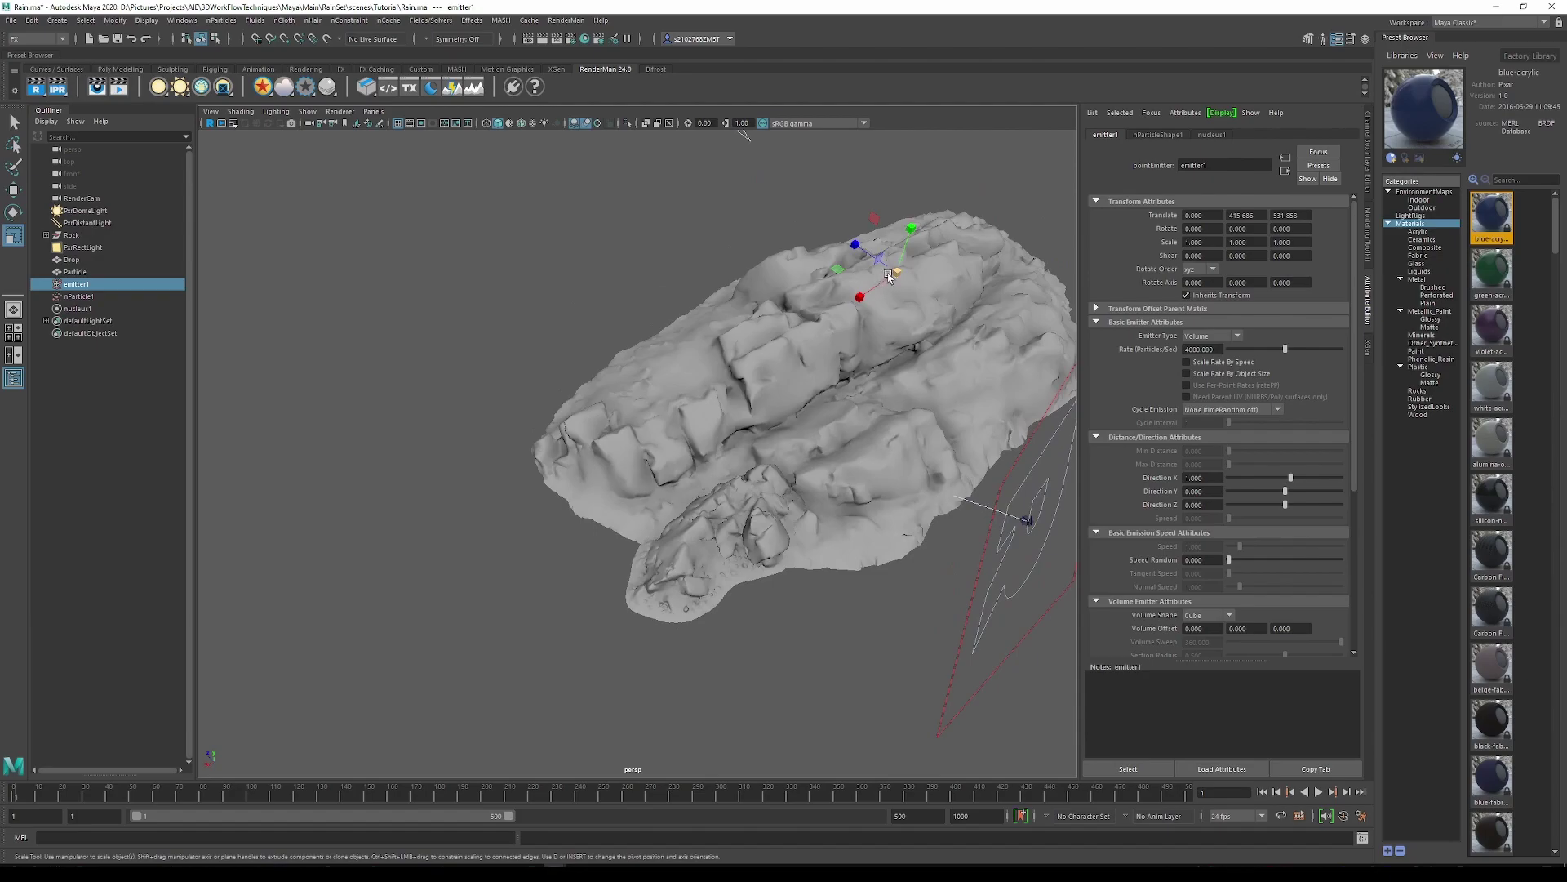
pyautogui.moveTo(897, 273); pyautogui.dragTo(1510, 441)
pyautogui.moveTo(844, 291); pyautogui.dragTo(255, 643)
pyautogui.moveTo(839, 246); pyautogui.dragTo(89, 175)
pyautogui.moveTo(850, 302); pyautogui.dragTo(894, 439)
pyautogui.keyDown('alt'); pyautogui.moveTo(894, 439); pyautogui.dragTo(746, 328, button='right'); pyautogui.keyUp('alt')
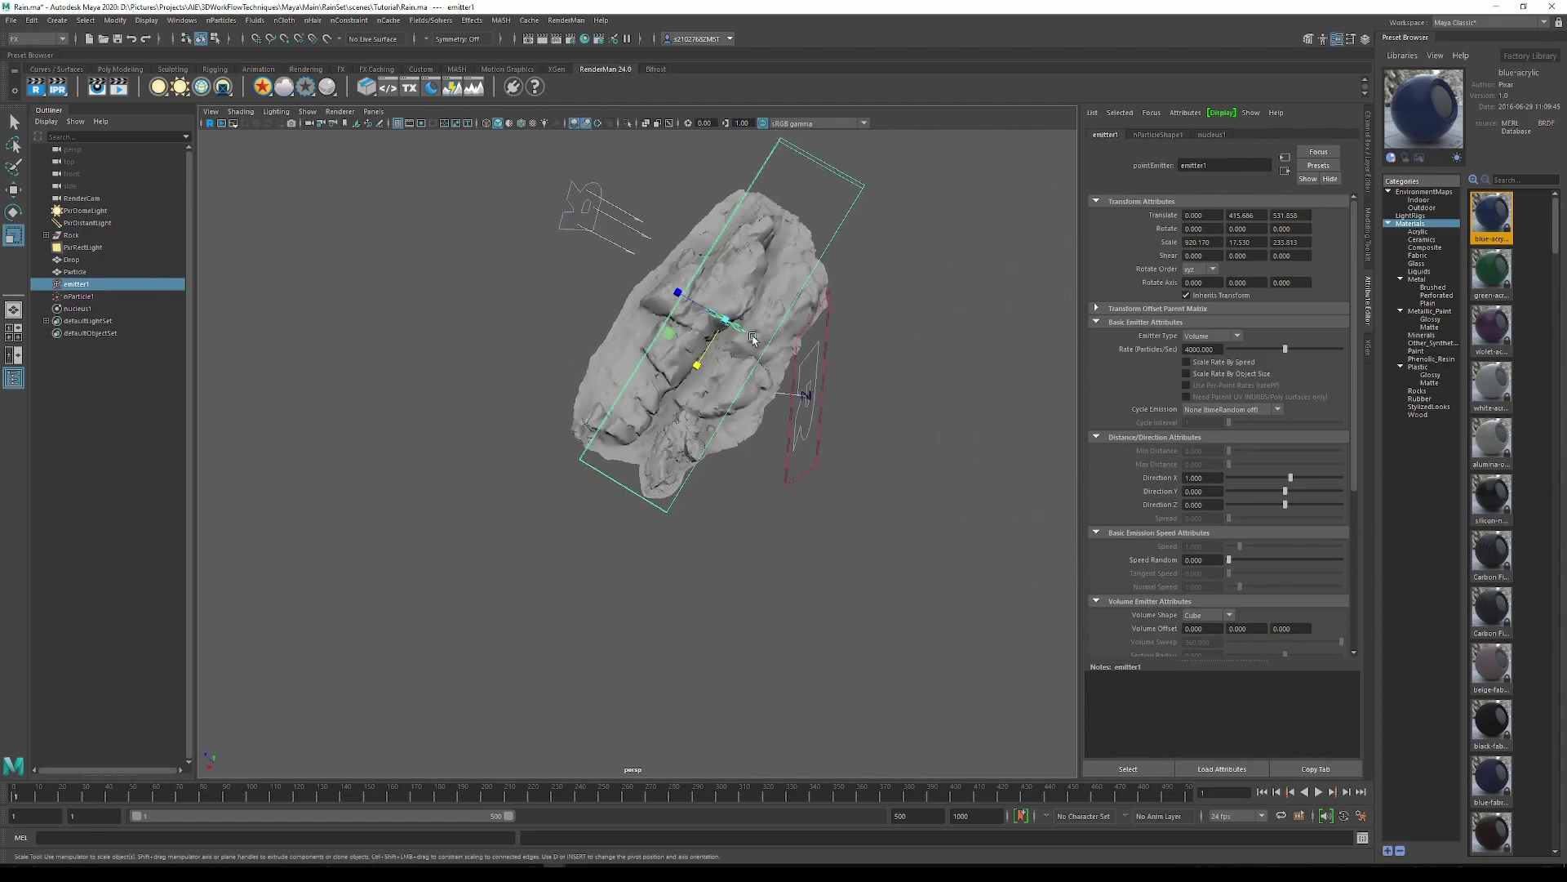
pyautogui.moveTo(677, 292); pyautogui.dragTo(624, 260)
pyautogui.keyDown('alt'); pyautogui.moveTo(733, 404); pyautogui.dragTo(736, 320); pyautogui.keyUp('alt')
pyautogui.keyDown('alt'); pyautogui.moveTo(796, 592); pyautogui.dragTo(793, 526); pyautogui.keyUp('alt')
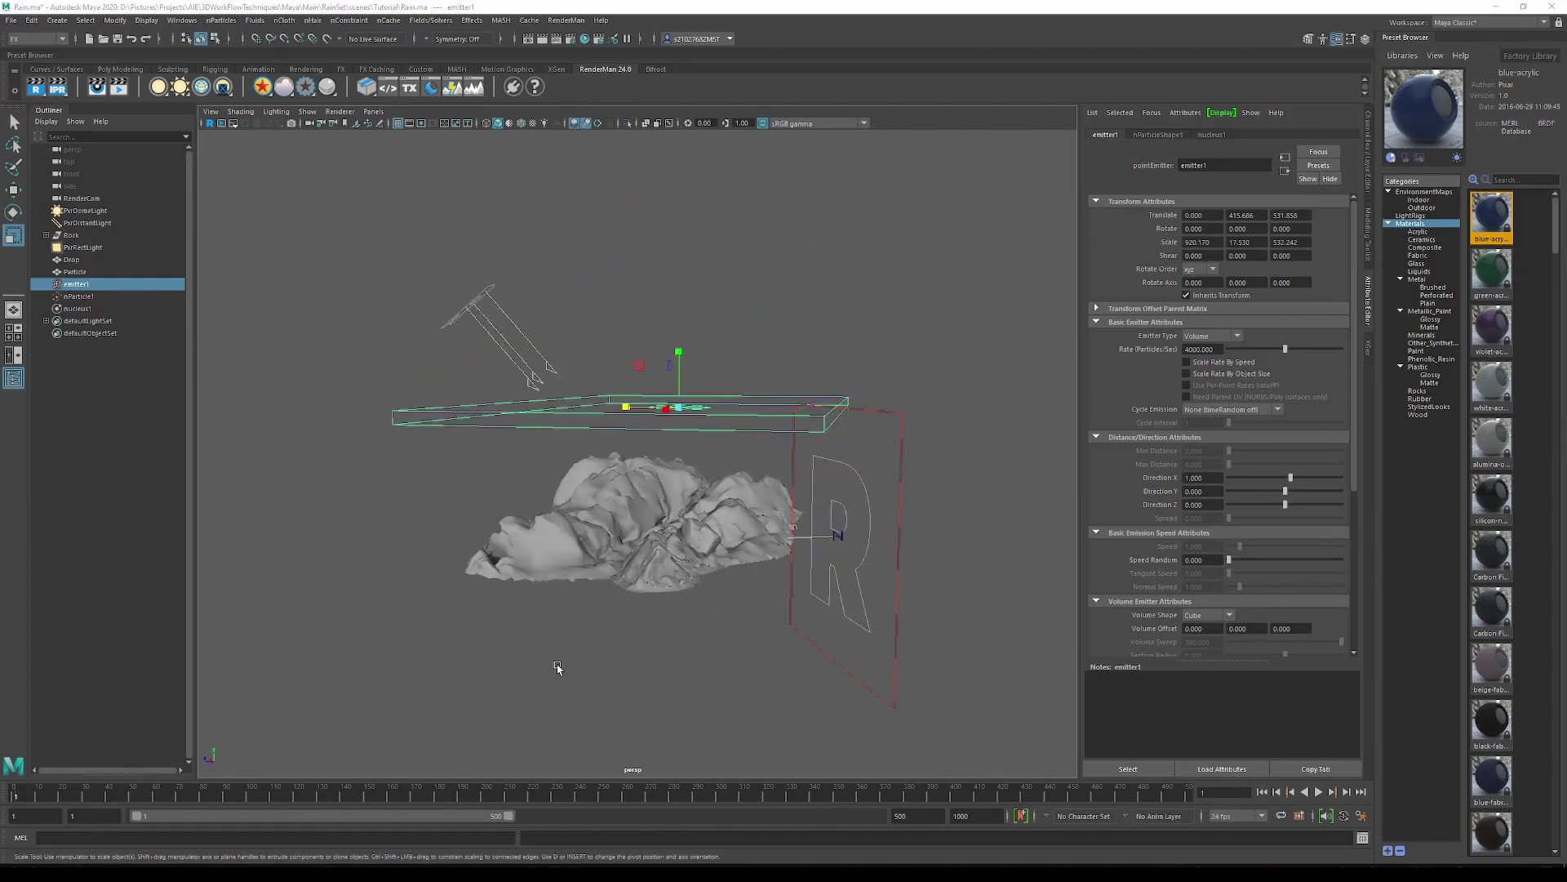
# - Set the playback range end to 1000 and play the simulation to preview the falling particles
pyautogui.doubleClick(925, 815)
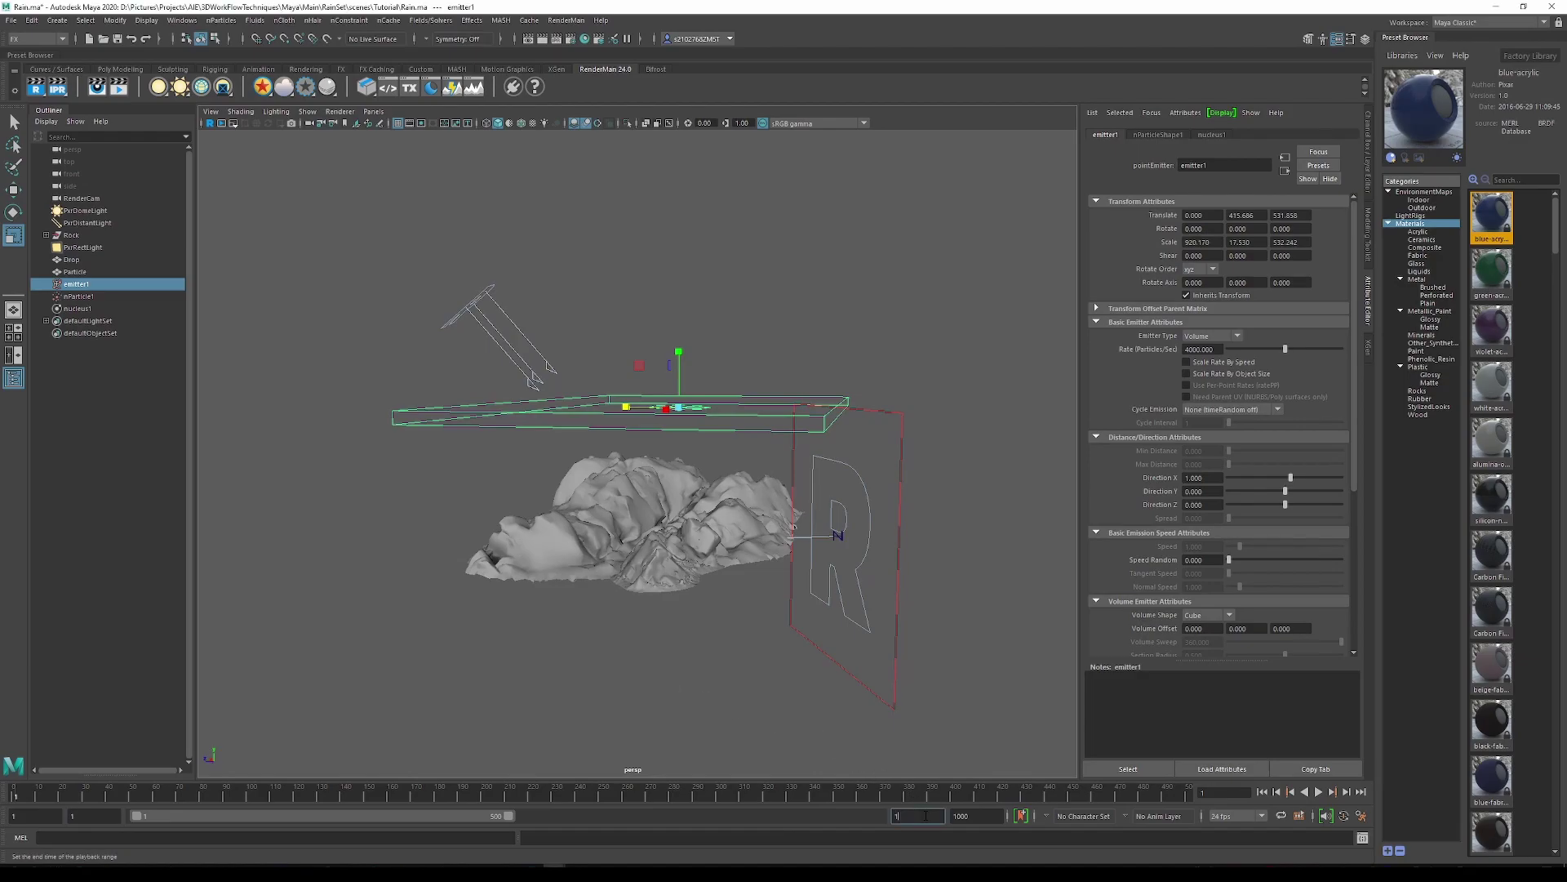
pyautogui.press('Return')
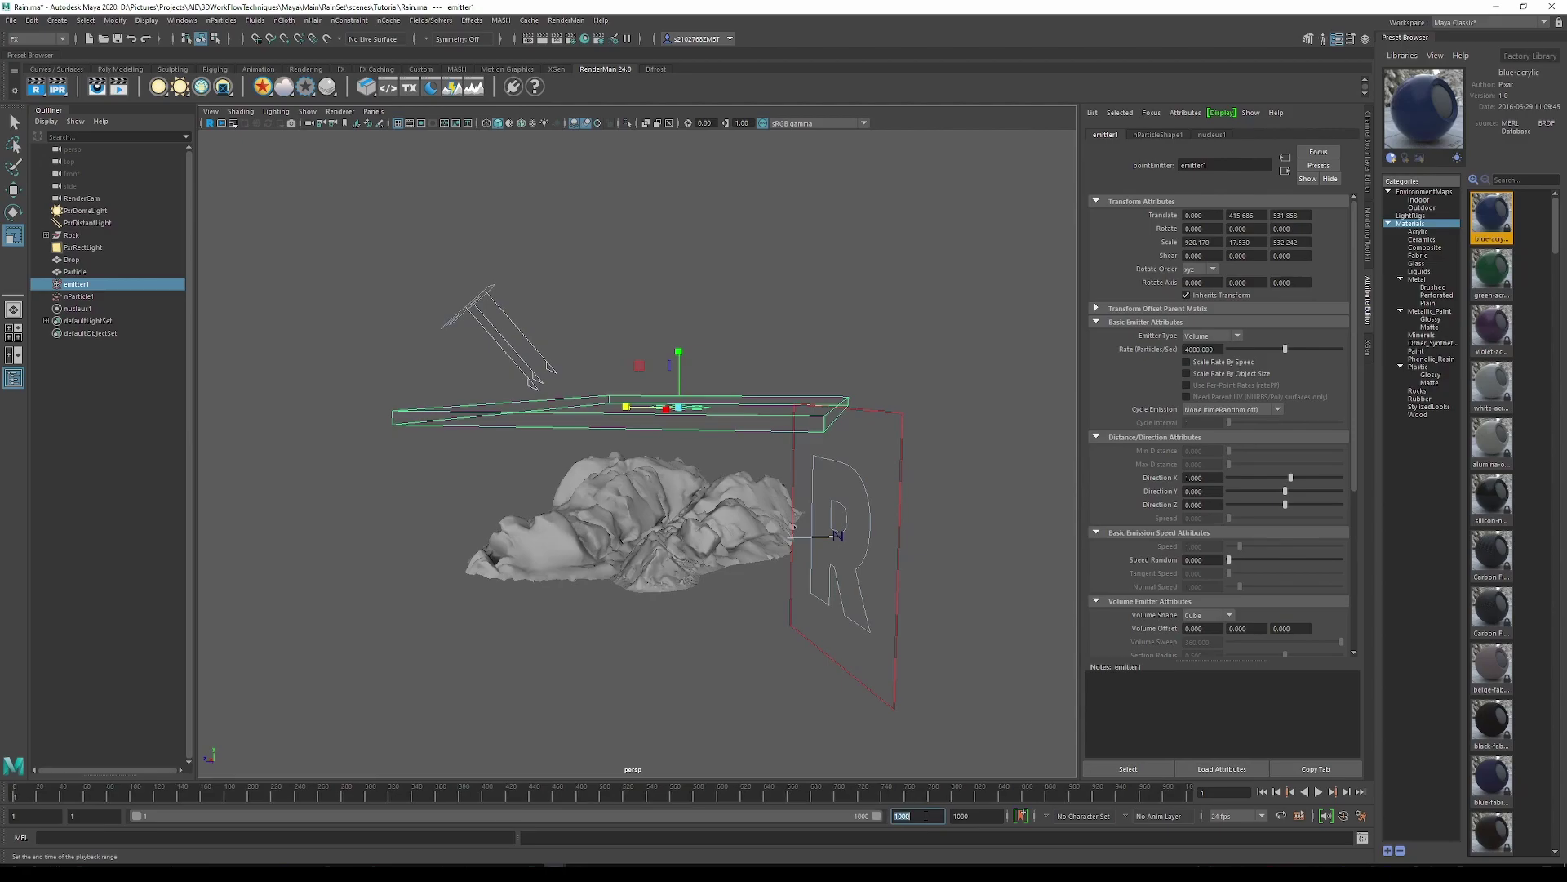
pyautogui.click(1318, 791)
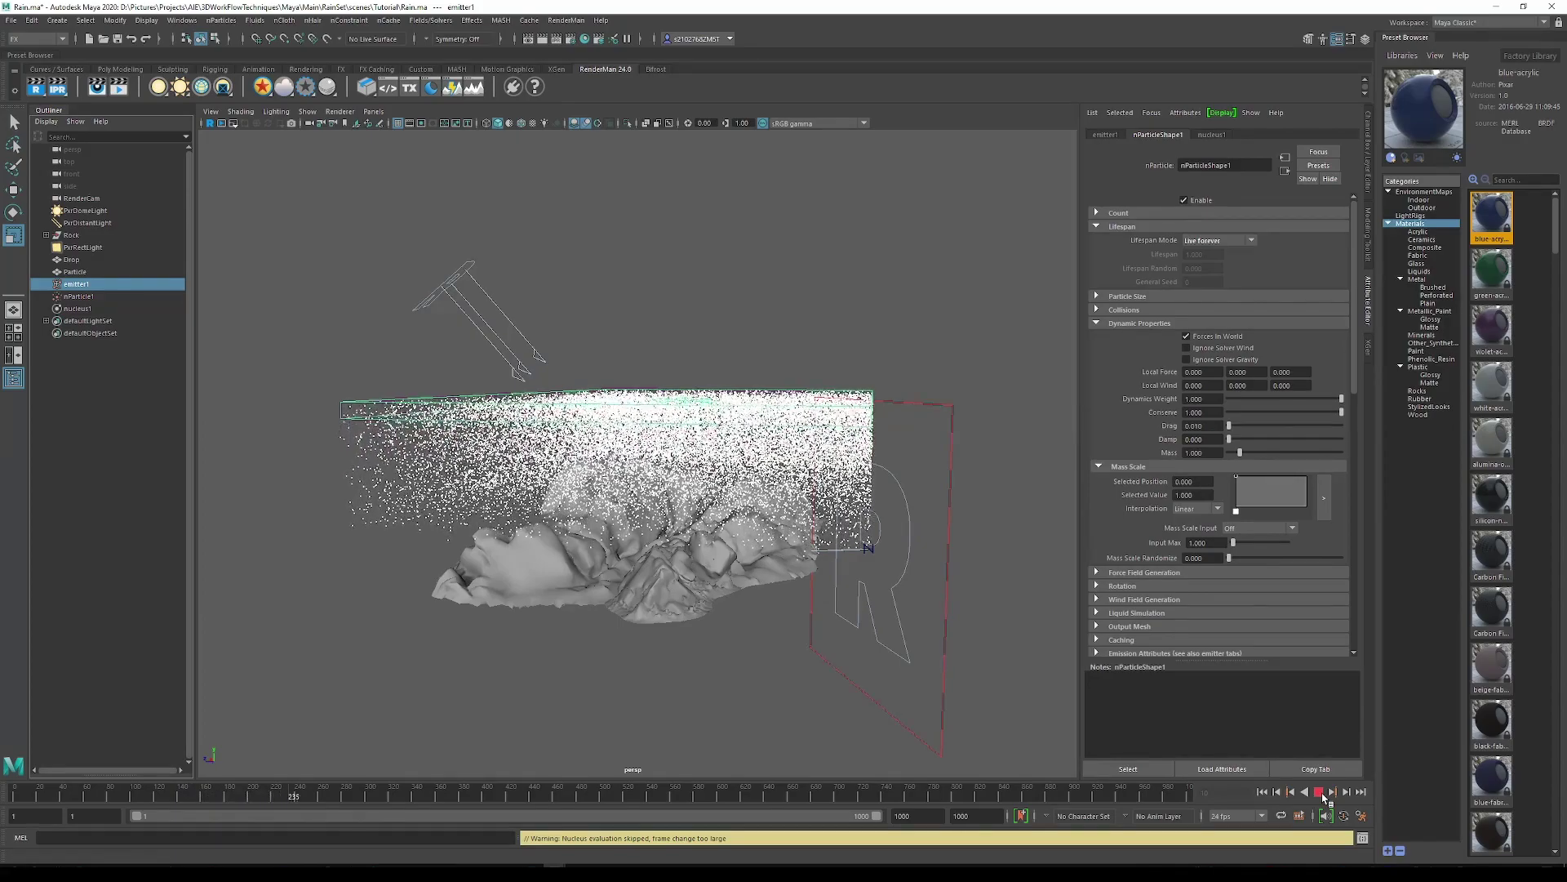
pyautogui.click(1318, 791)
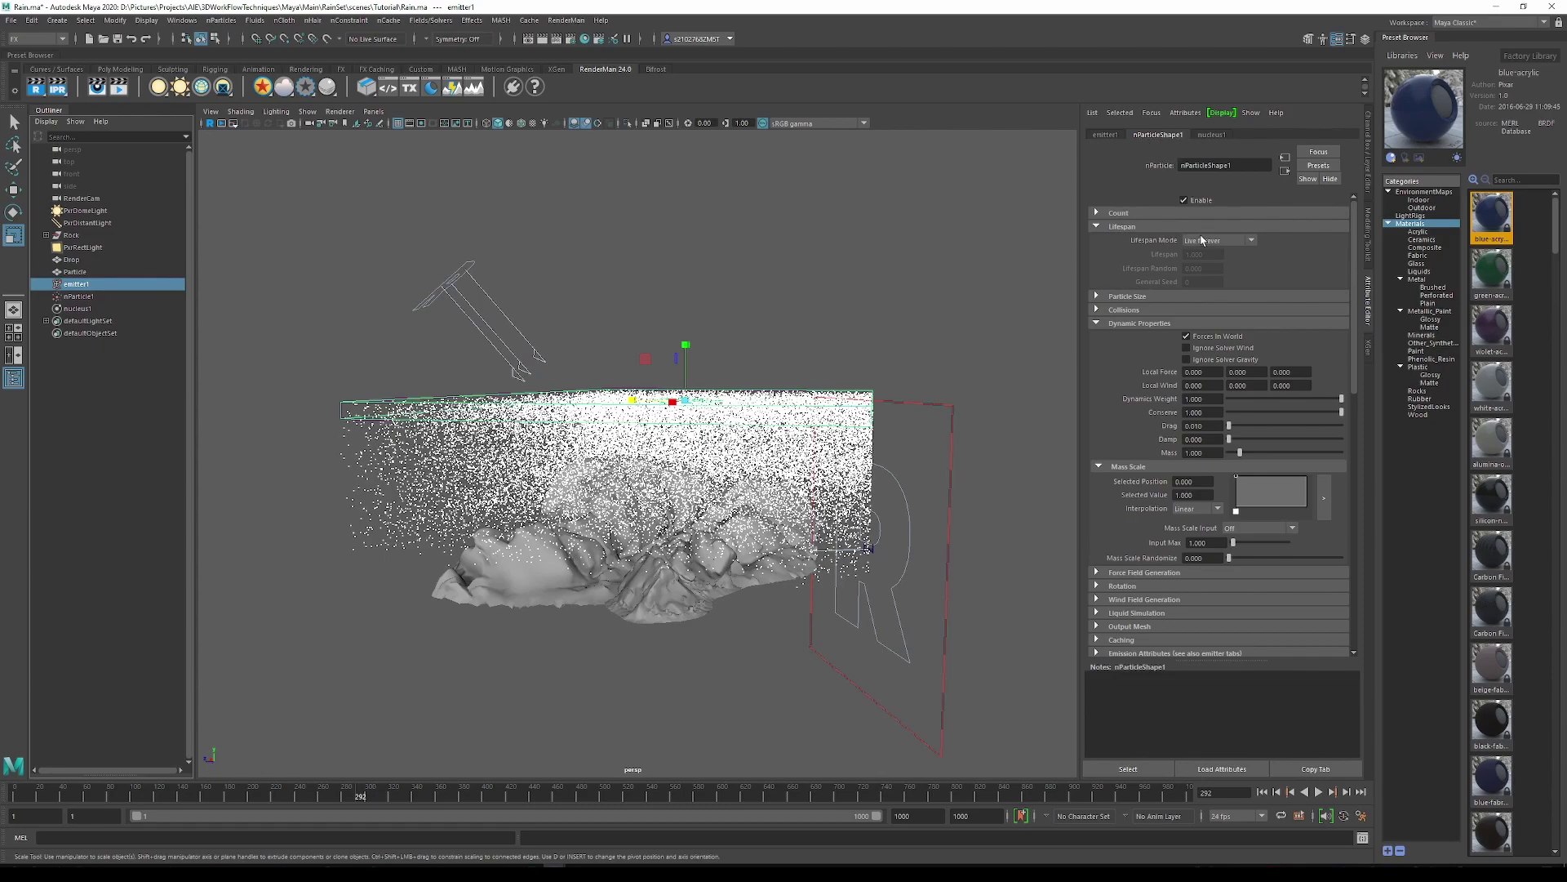
# - Set the nParticle lifespan mode to Random range, with a lifespan of 20 and a lifespan random of 1
pyautogui.click(1202, 240)
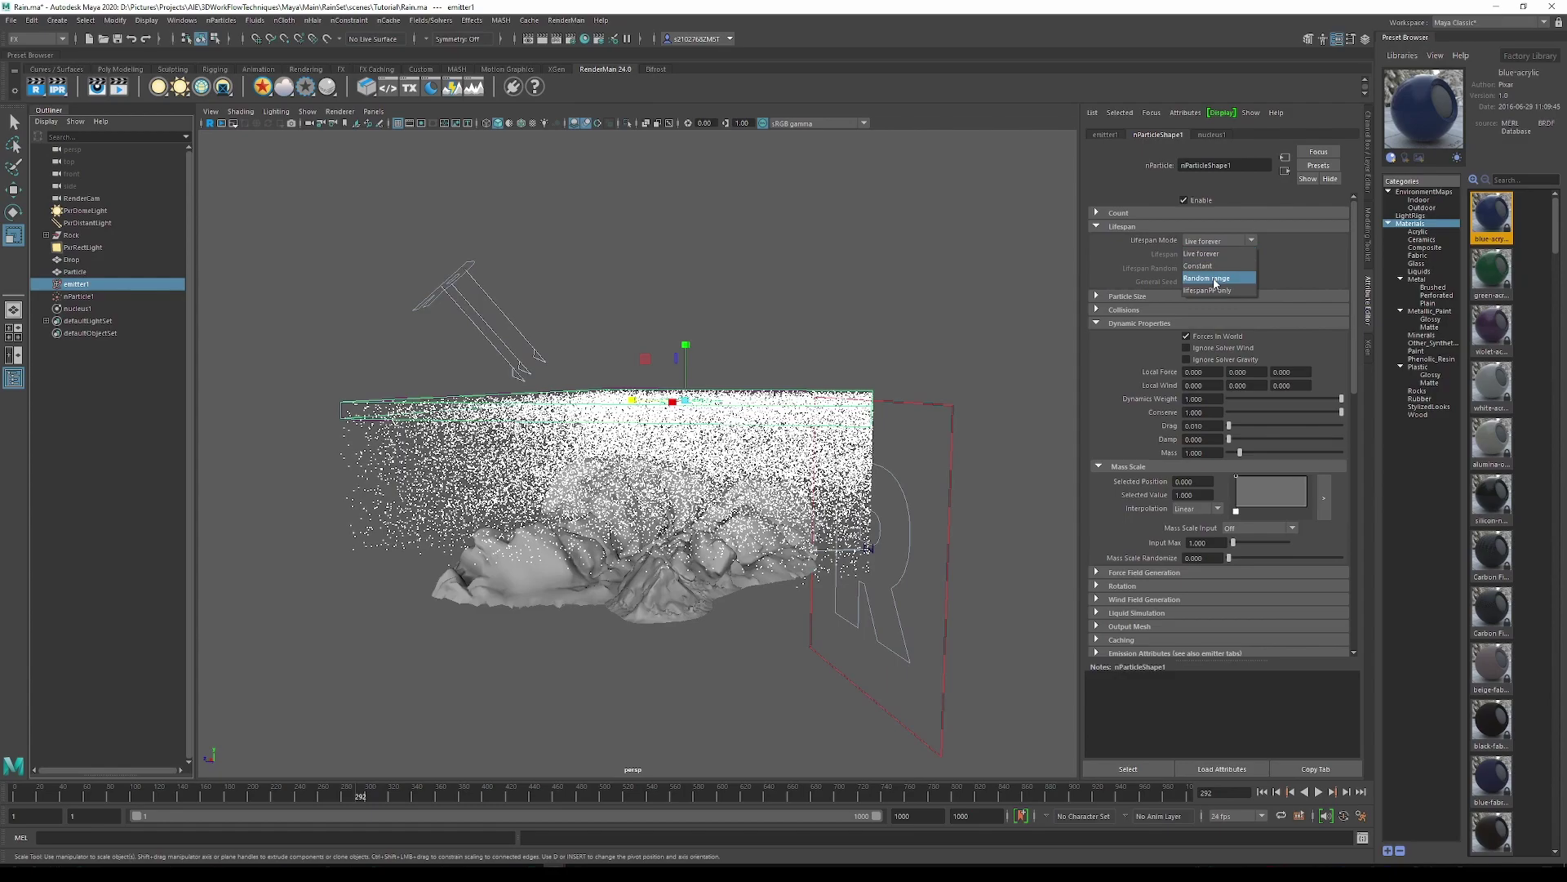
pyautogui.click(1215, 278)
pyautogui.doubleClick(1204, 254)
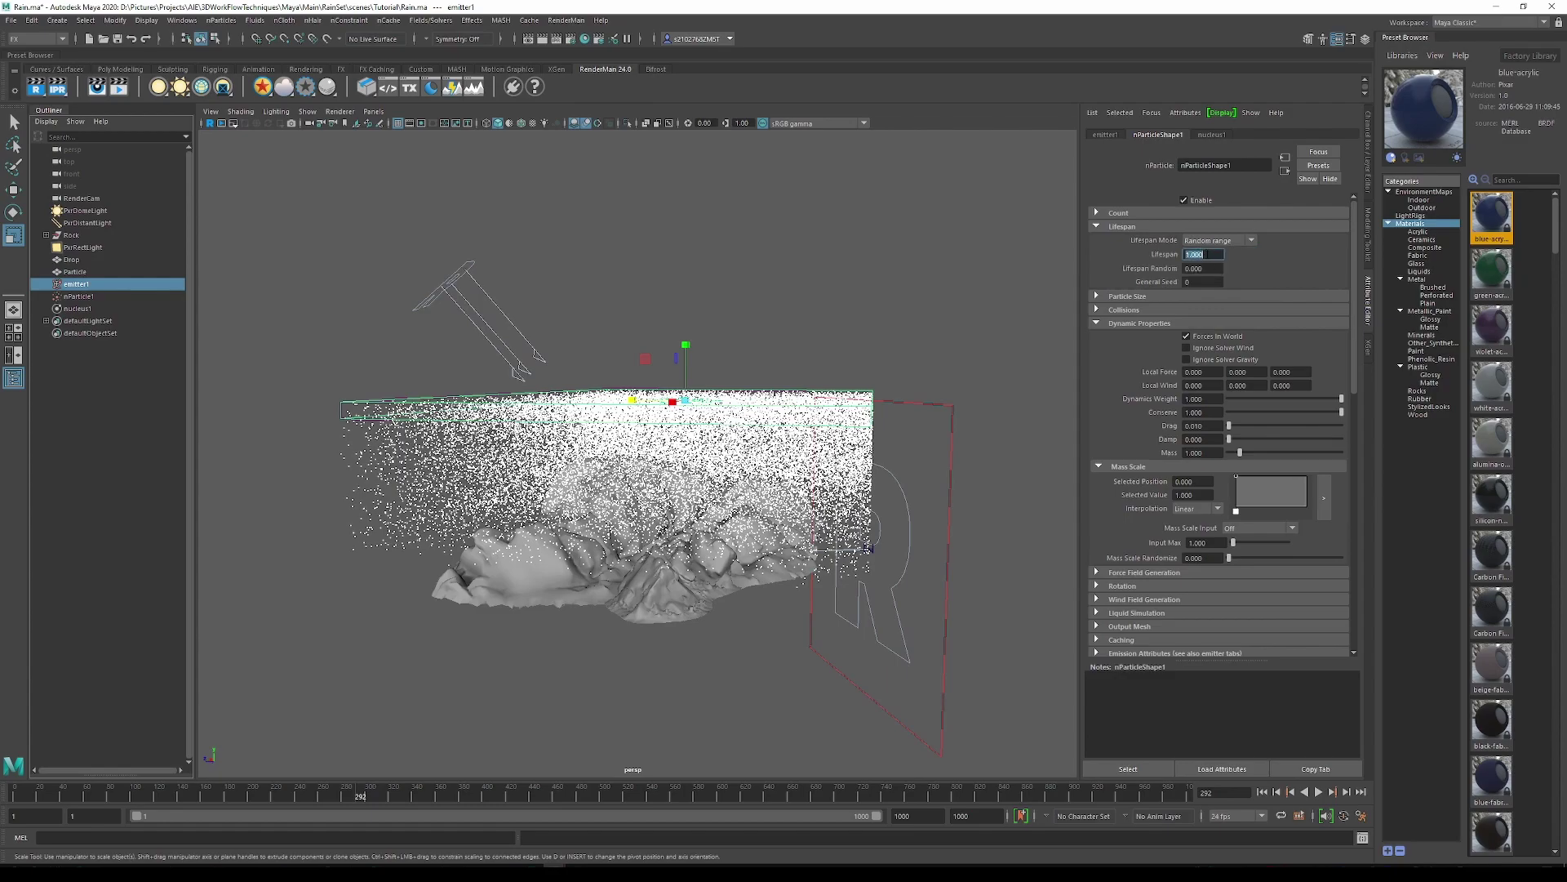
pyautogui.write('20')
pyautogui.press('Return')
pyautogui.press('Tab')
pyautogui.write('1')
pyautogui.press('Return')
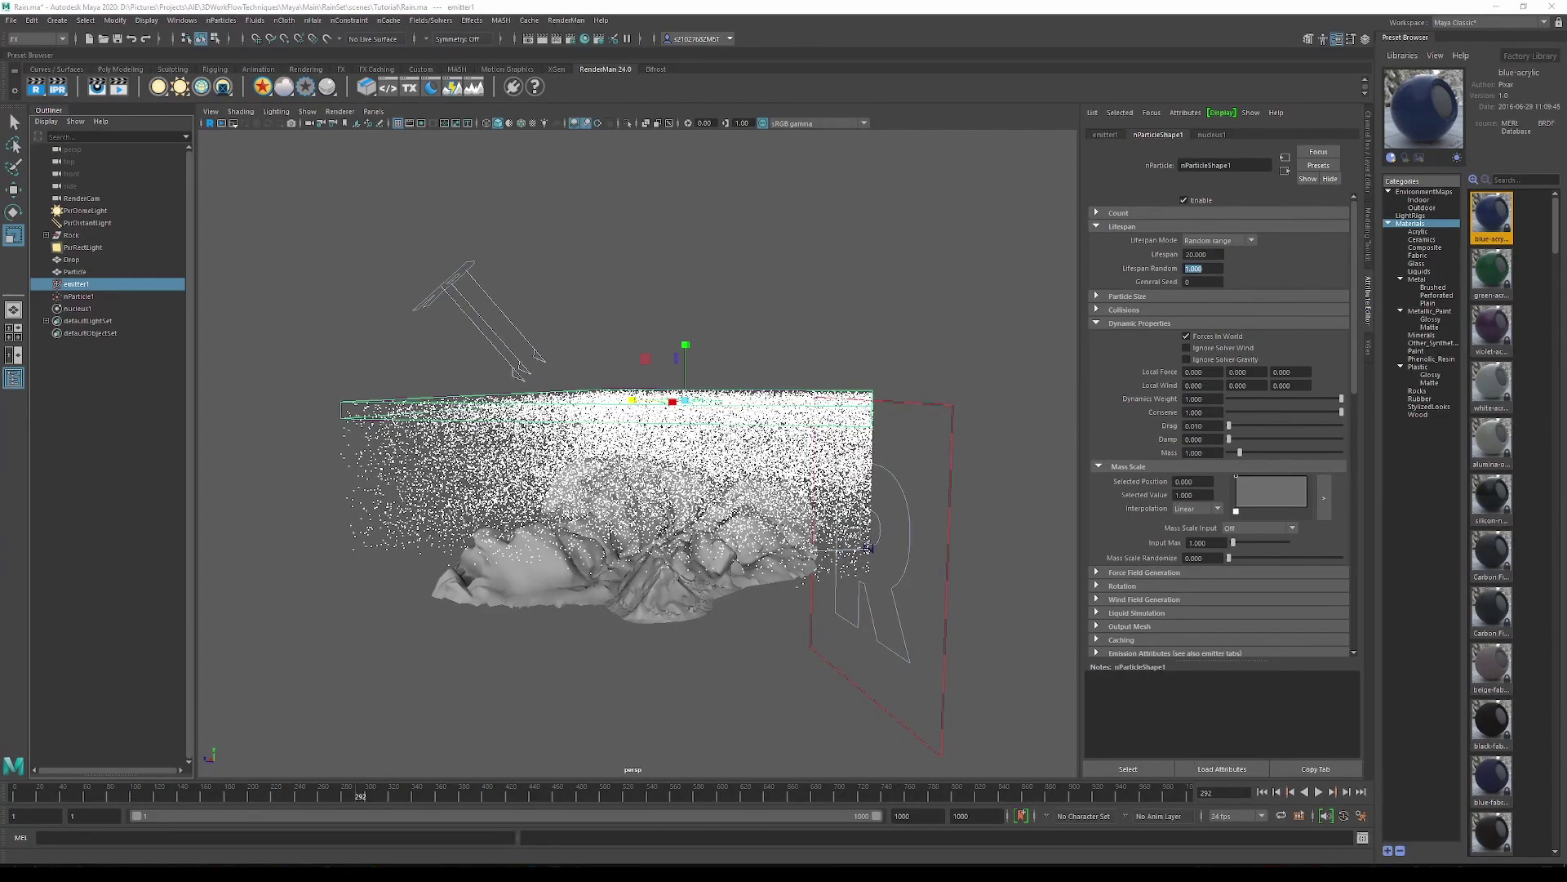
# - Replay the simulation from frame 1 to check the particles with the new lifespan settings
pyautogui.moveTo(529, 794); pyautogui.dragTo(8, 790)
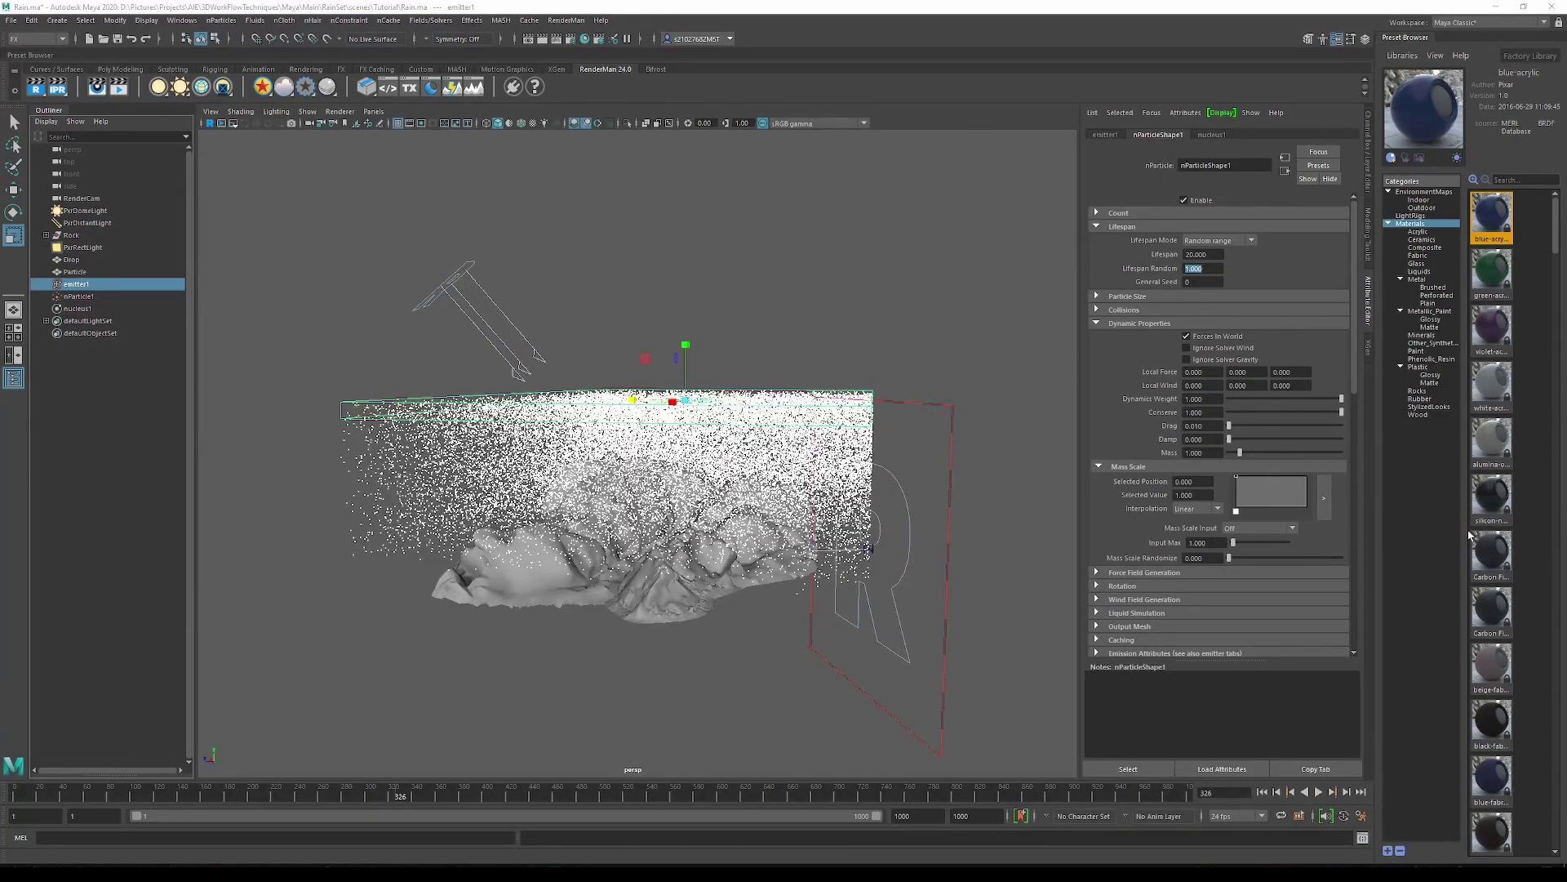
pyautogui.click(1318, 791)
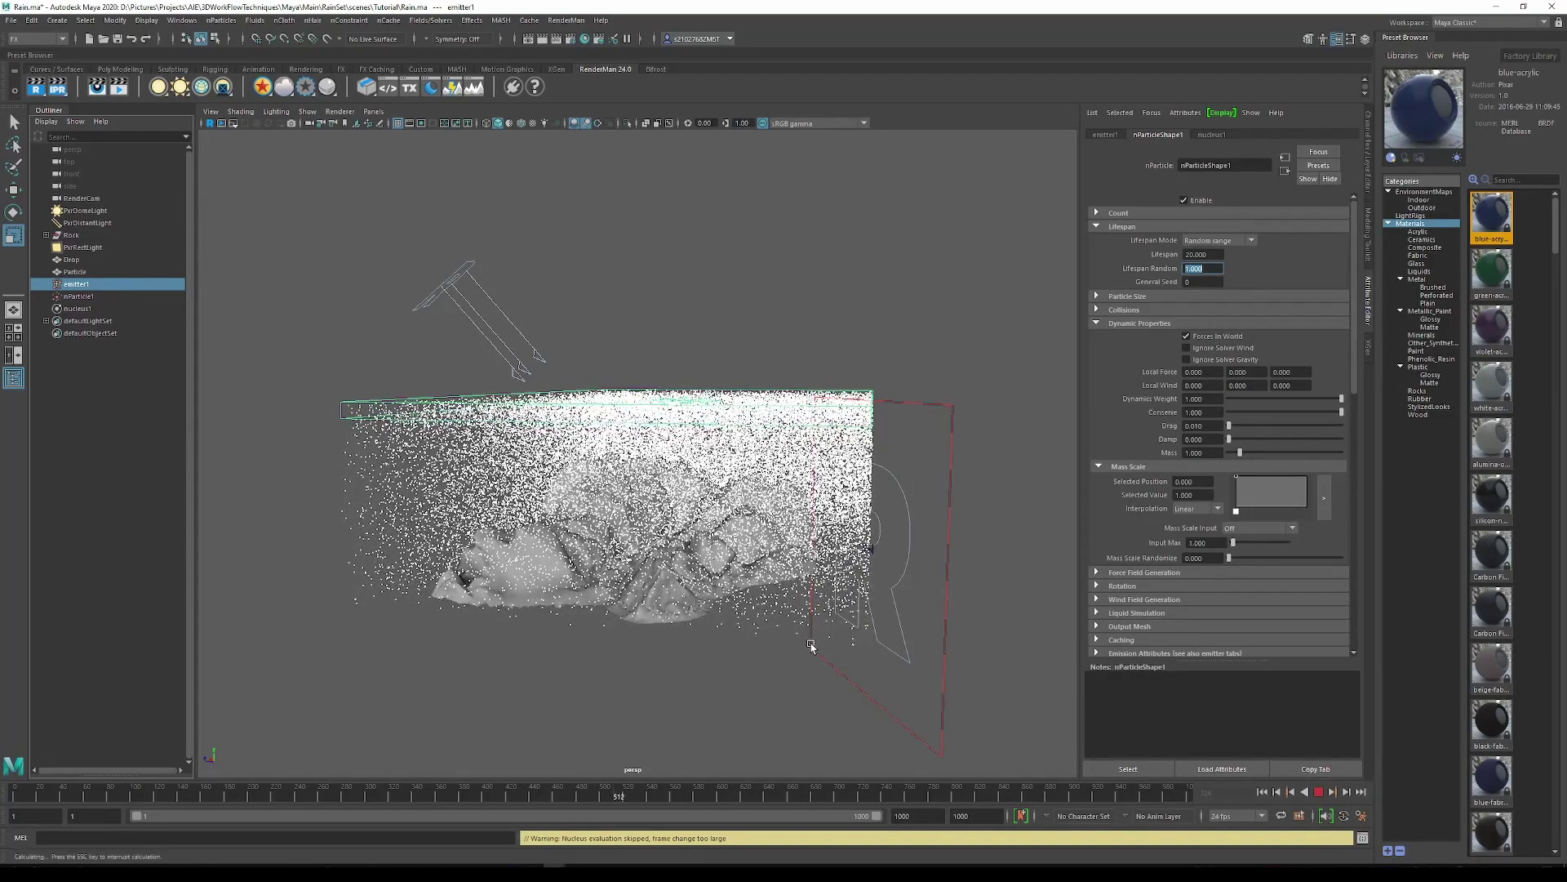
pyautogui.press('Escape')
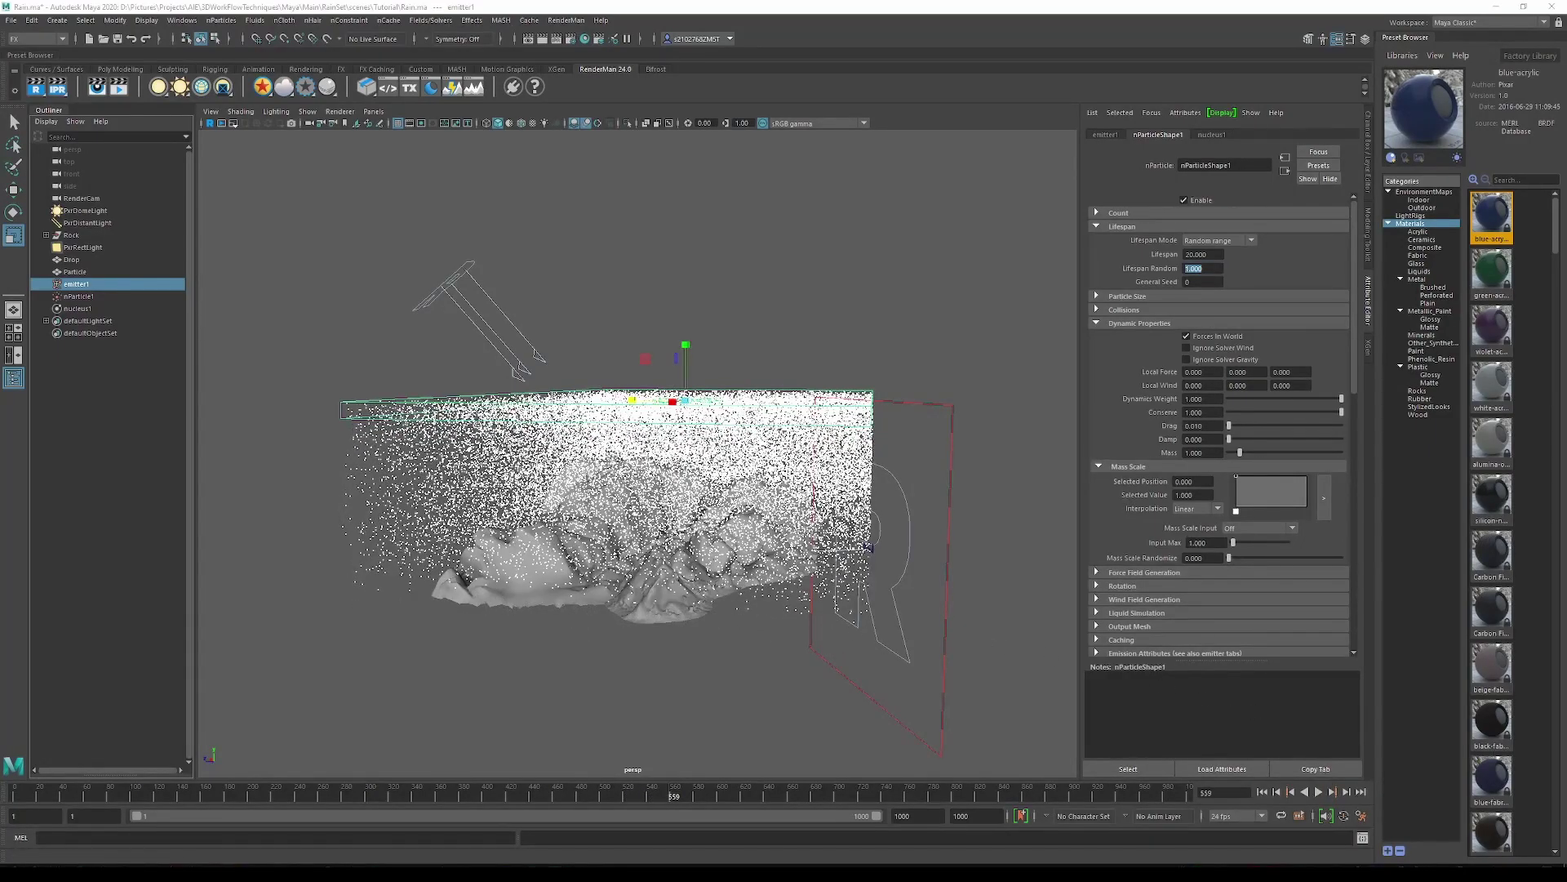
# - Set the particle render type to Streak and inspect the rain streaks above the rocks up close
pyautogui.scroll(-3, 1190, 293)
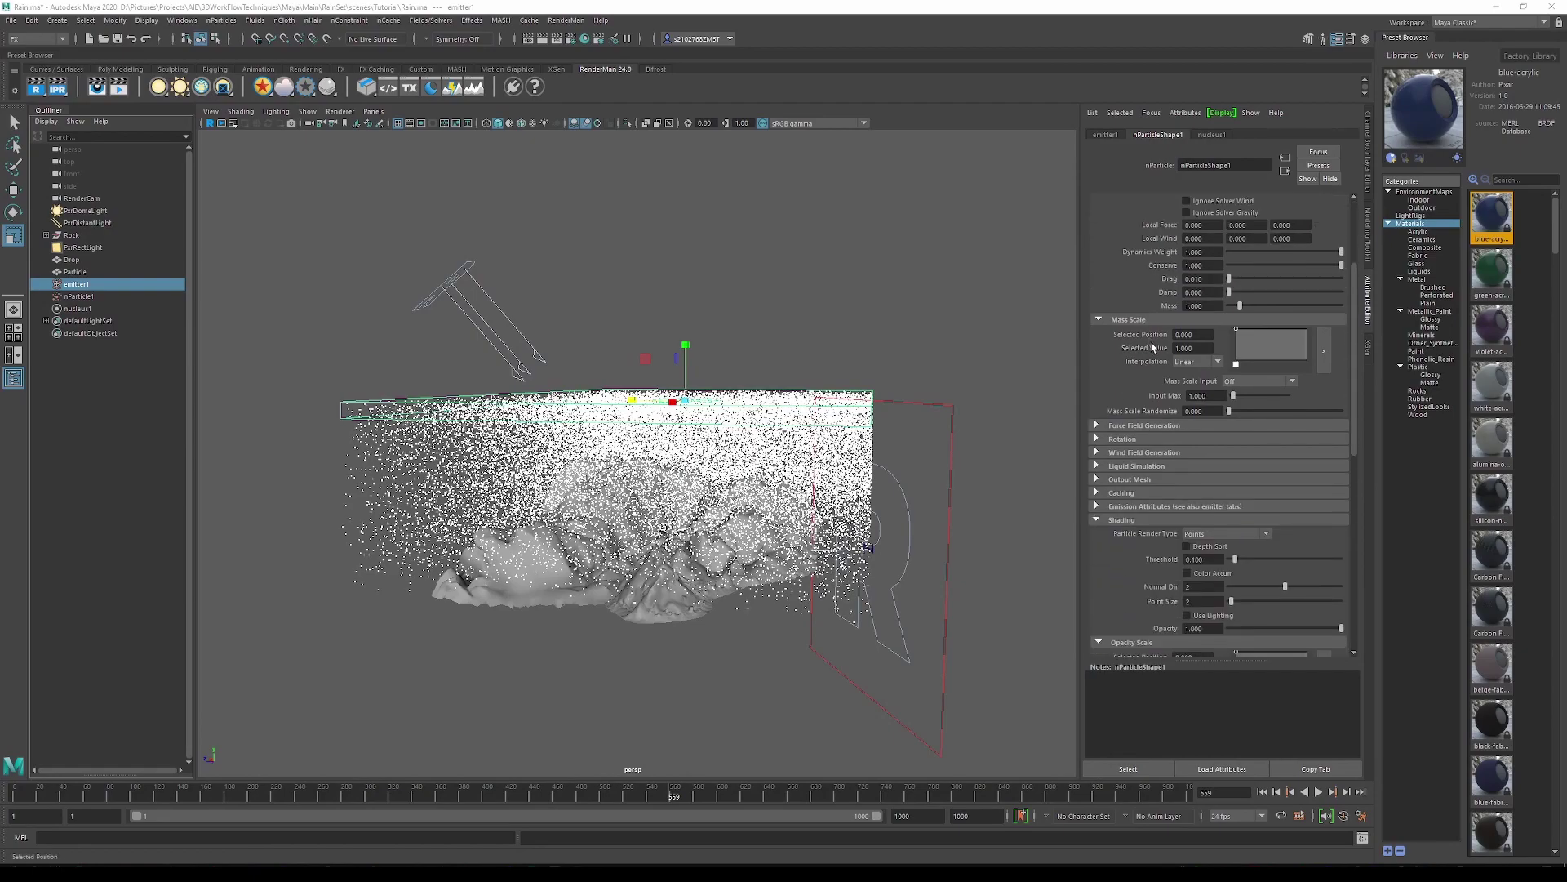
pyautogui.click(1225, 536)
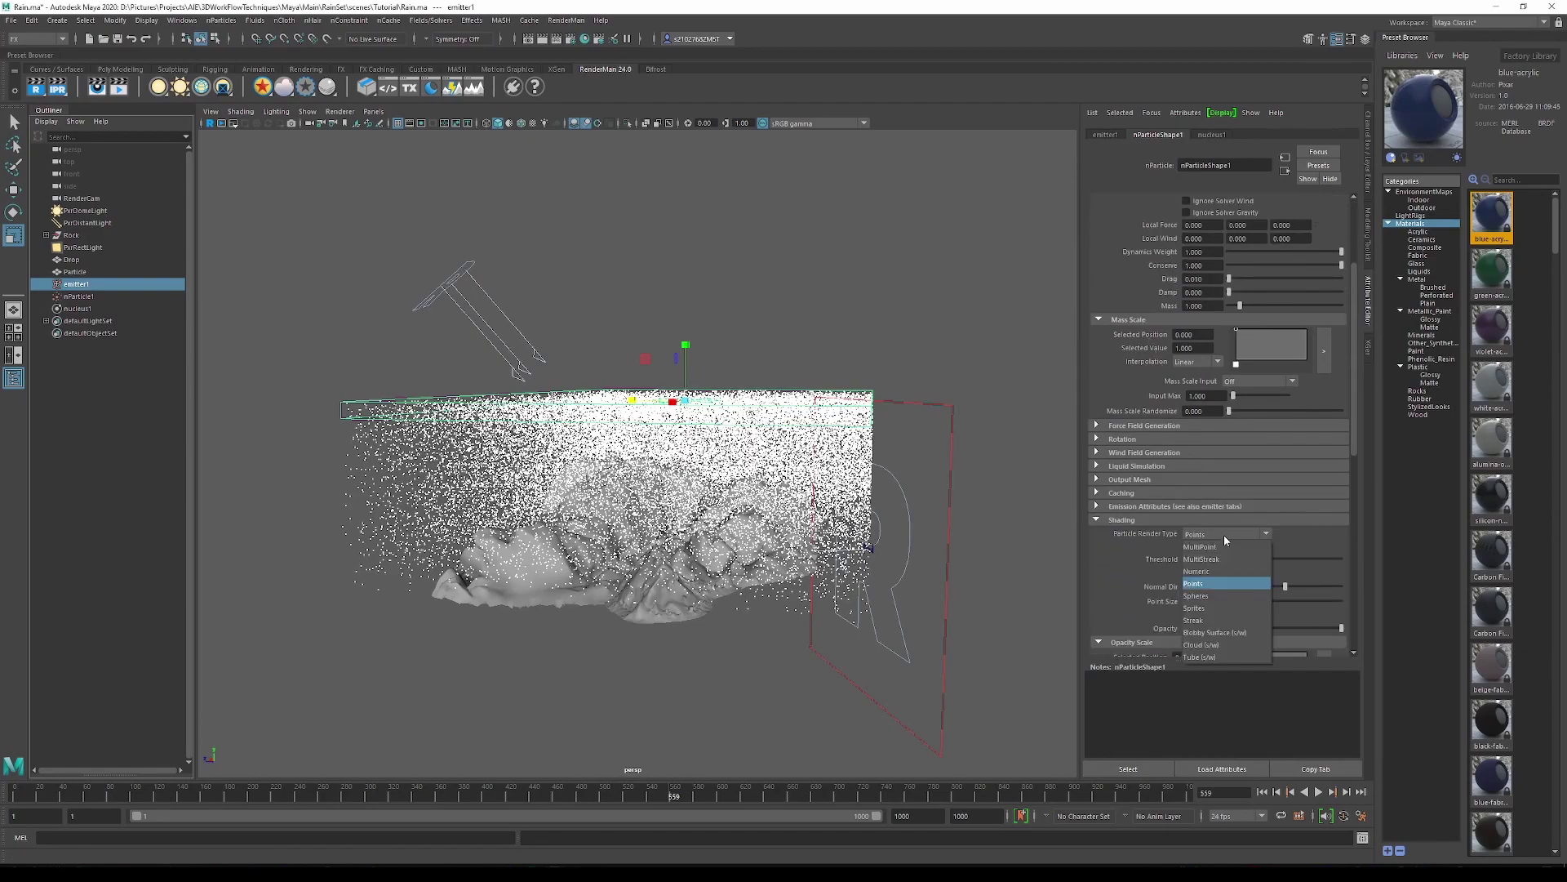
pyautogui.click(1207, 622)
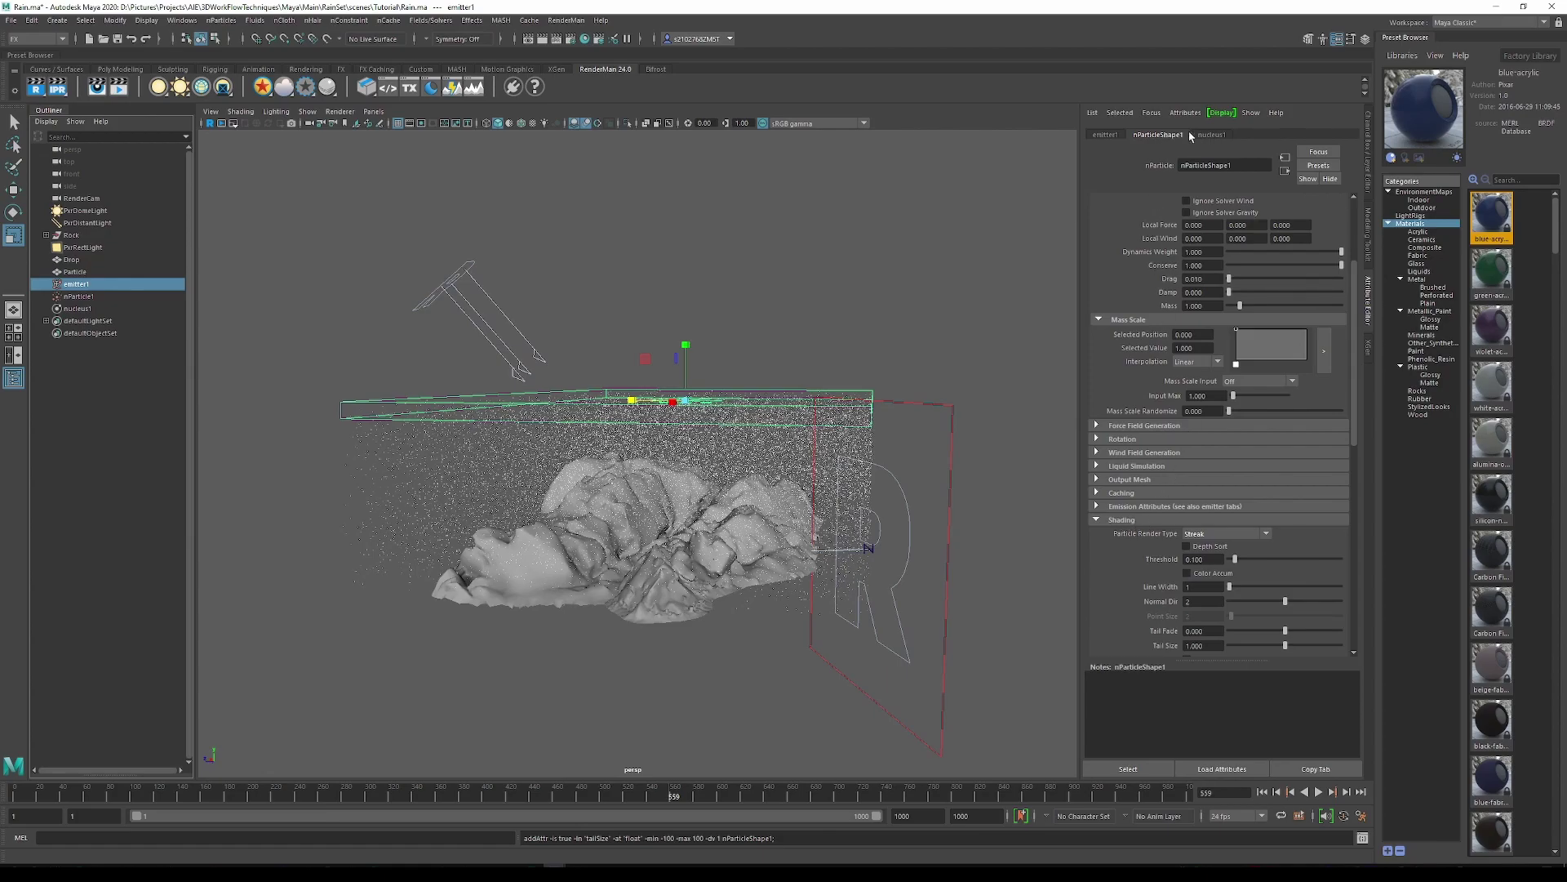
pyautogui.scroll(5, 752, 450)
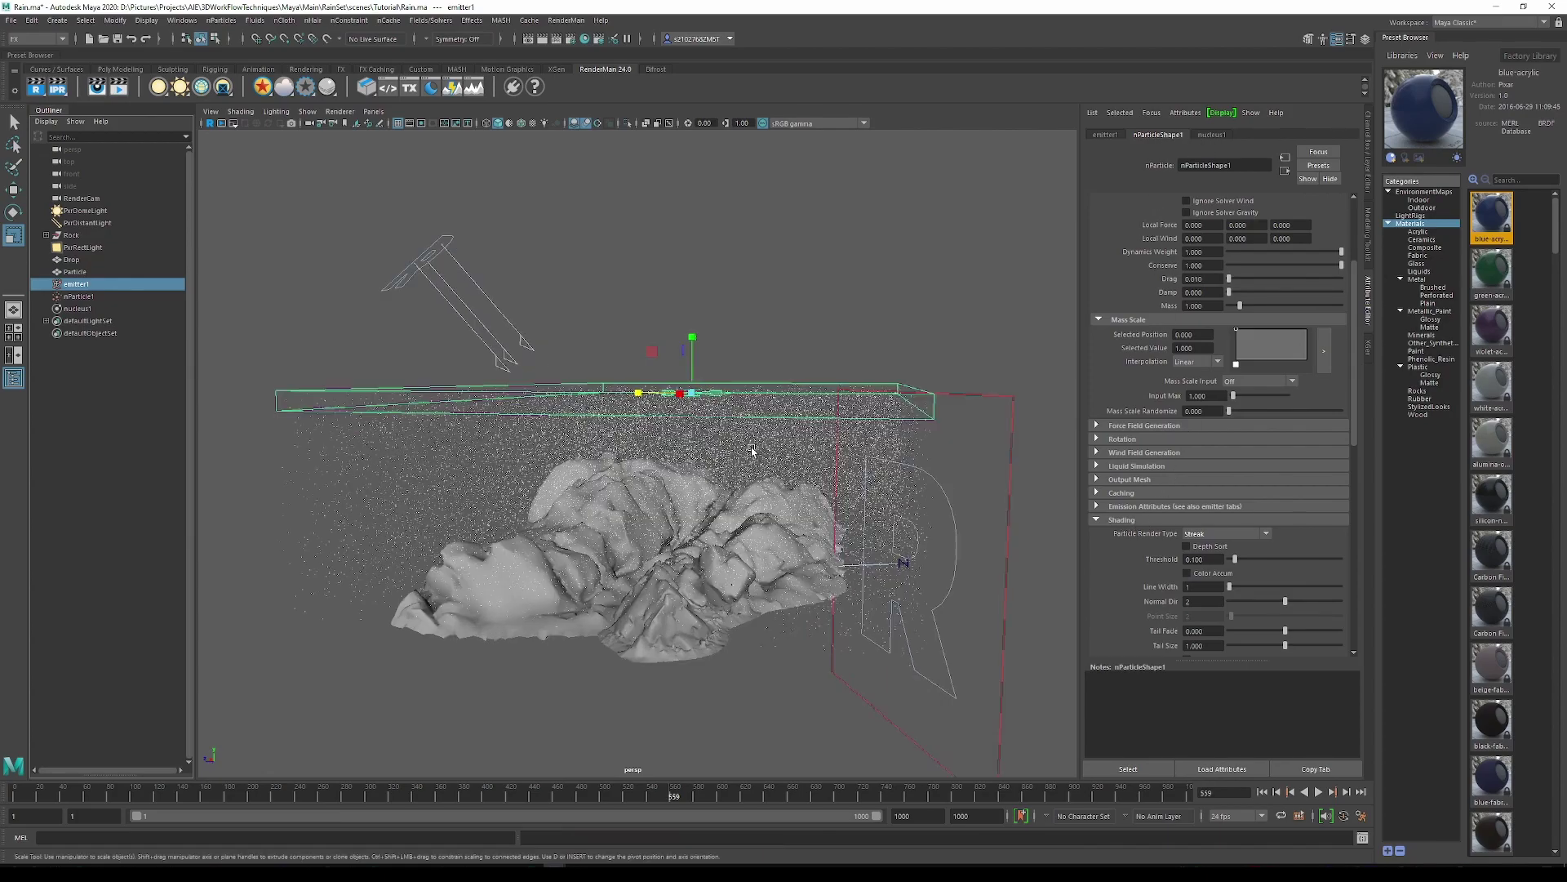
pyautogui.scroll(4, 751, 450)
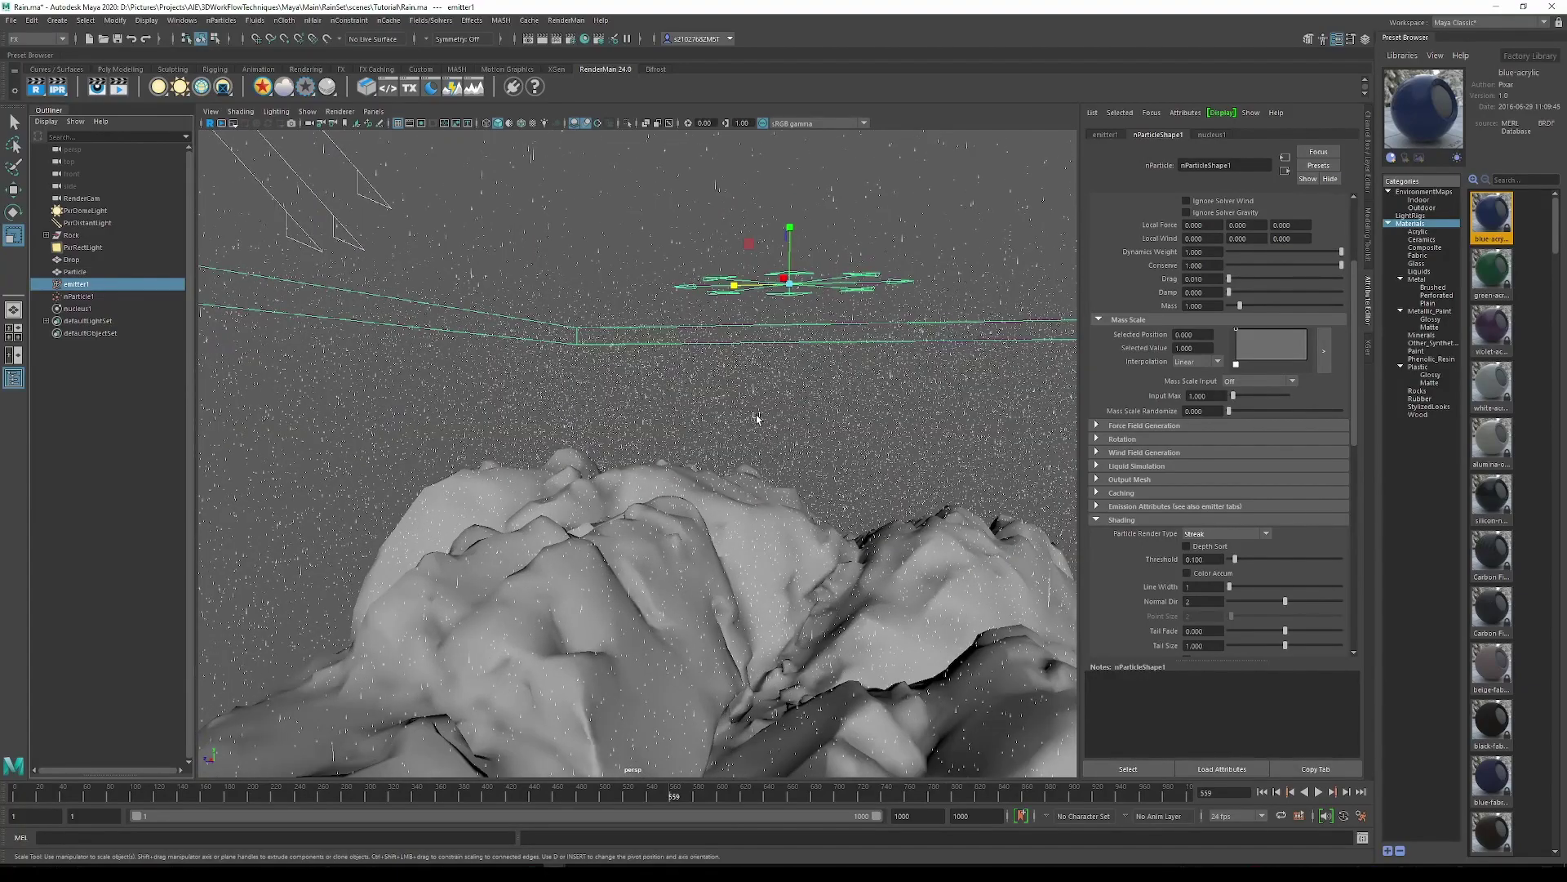
pyautogui.scroll(-4, 729, 435)
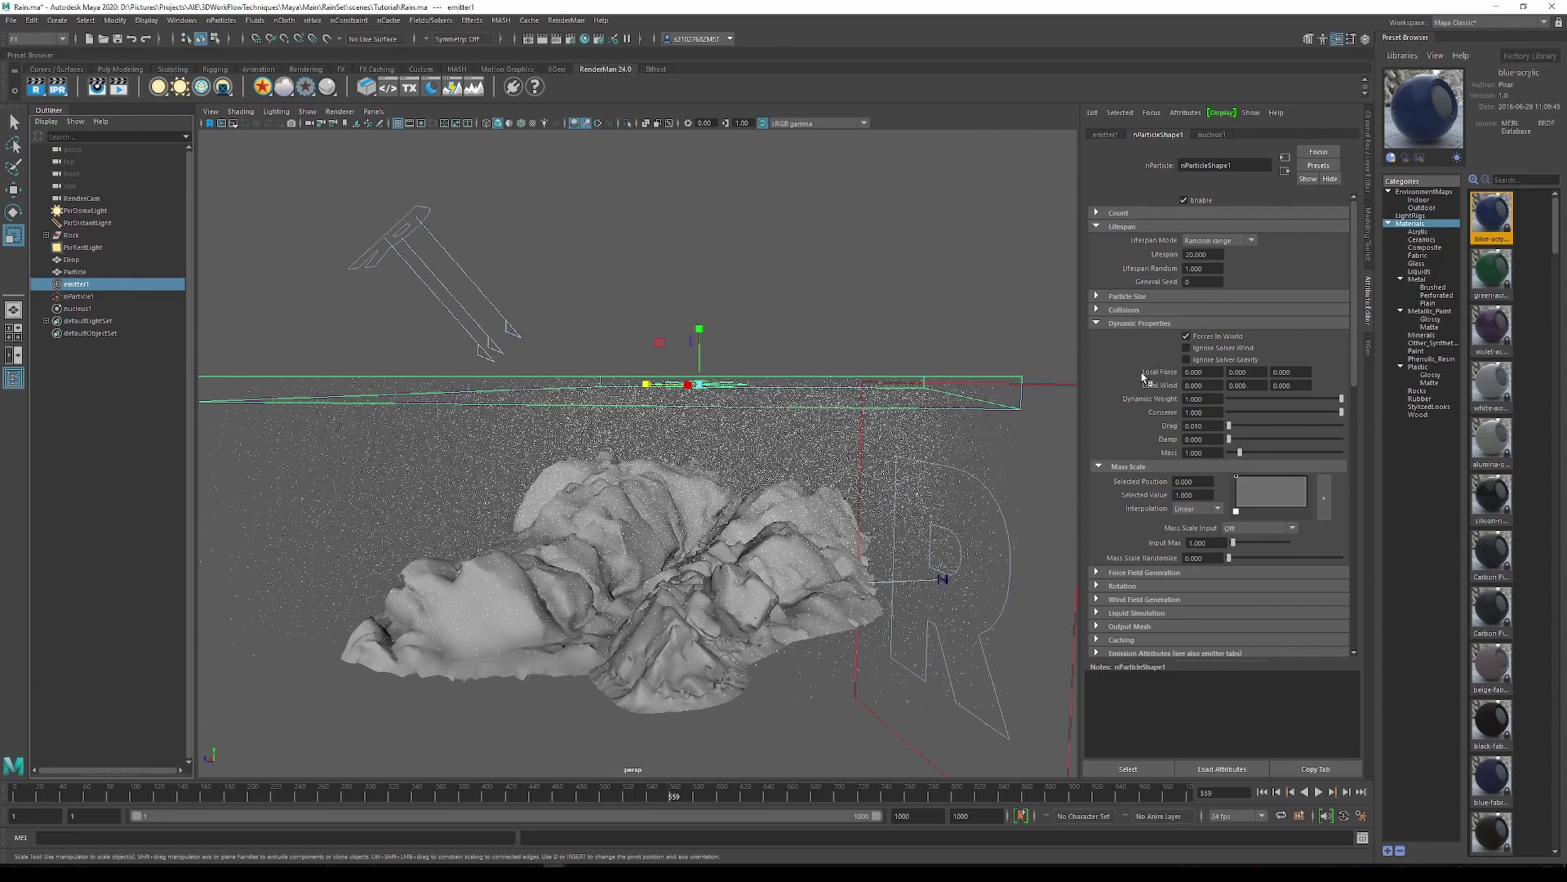
# - Set the nParticle's local force in Y to -20 and replay the simulation from the start
pyautogui.doubleClick(1239, 372)
pyautogui.write('-20')
pyautogui.press('Return')
pyautogui.click(18, 793)
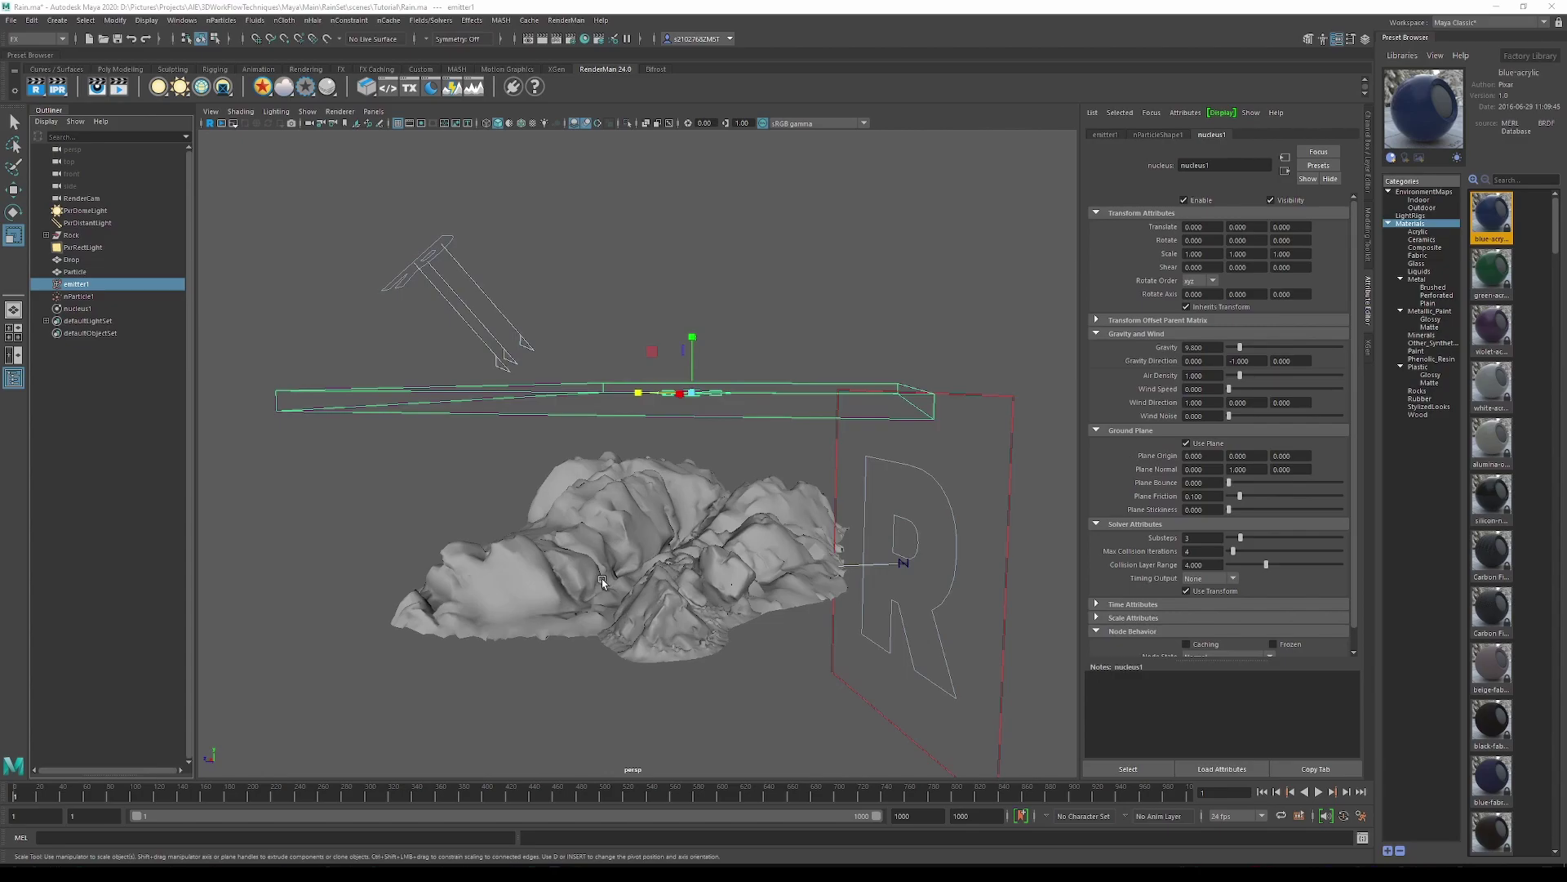
pyautogui.click(1319, 792)
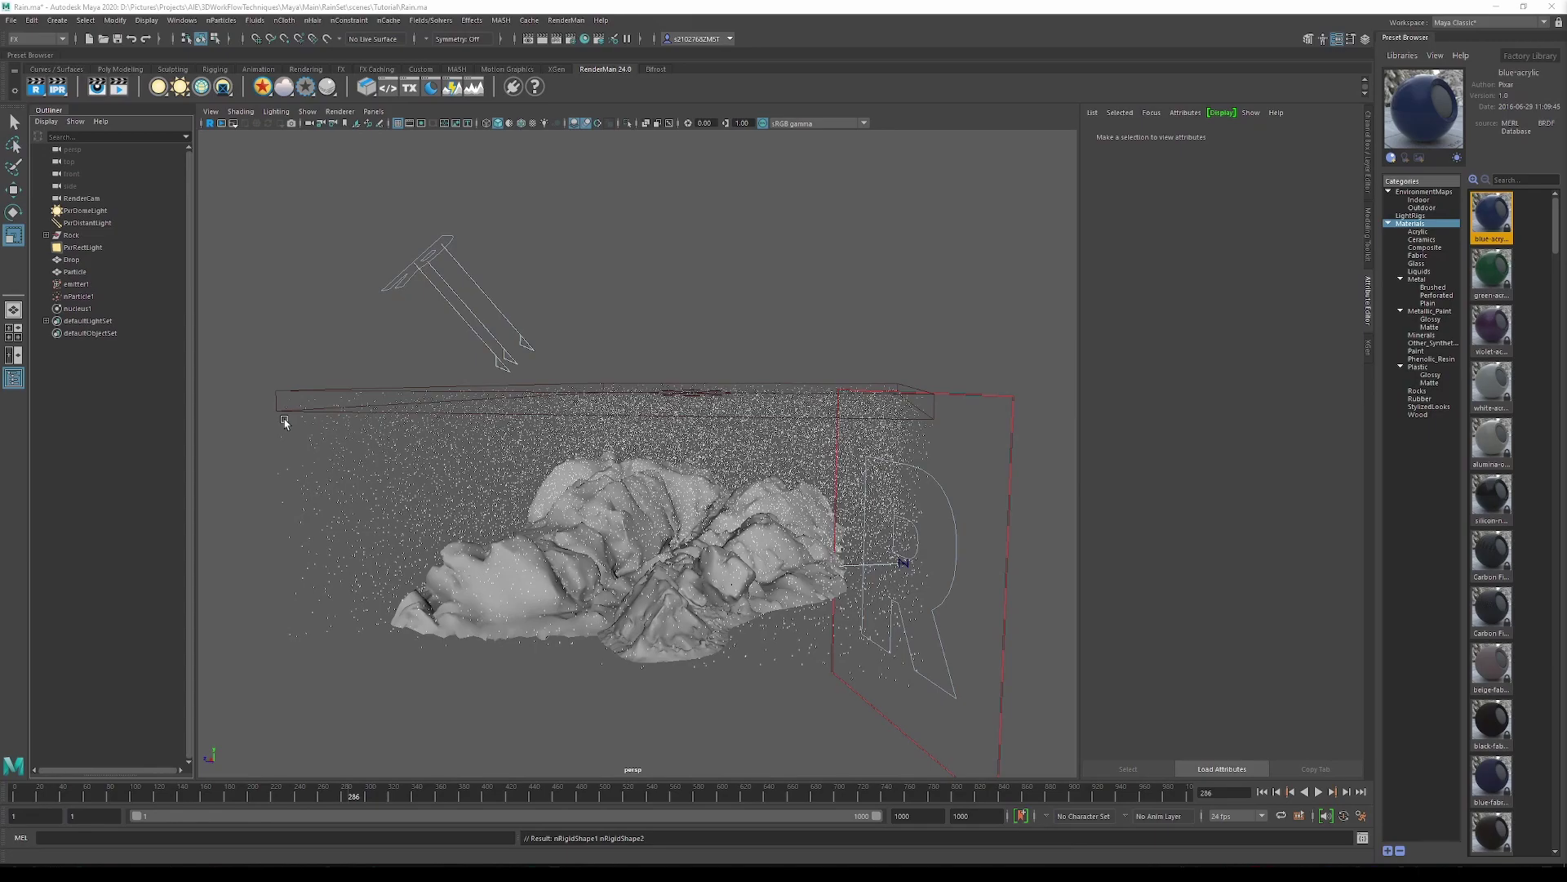
# - Make the Rock group a passive collider for the particles
pyautogui.click(92, 235)
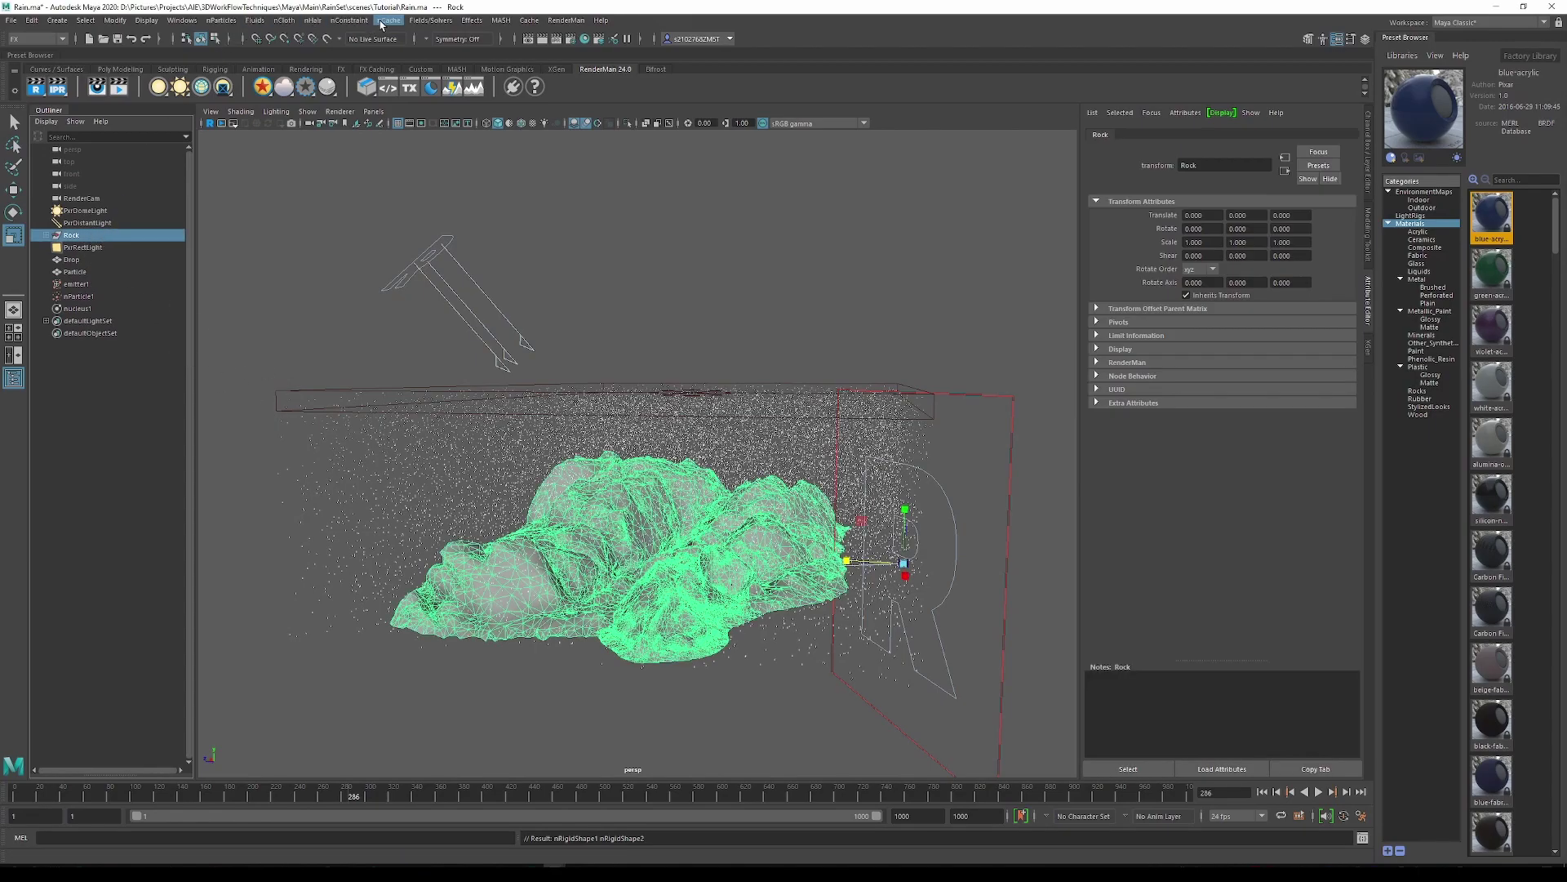
pyautogui.click(284, 20)
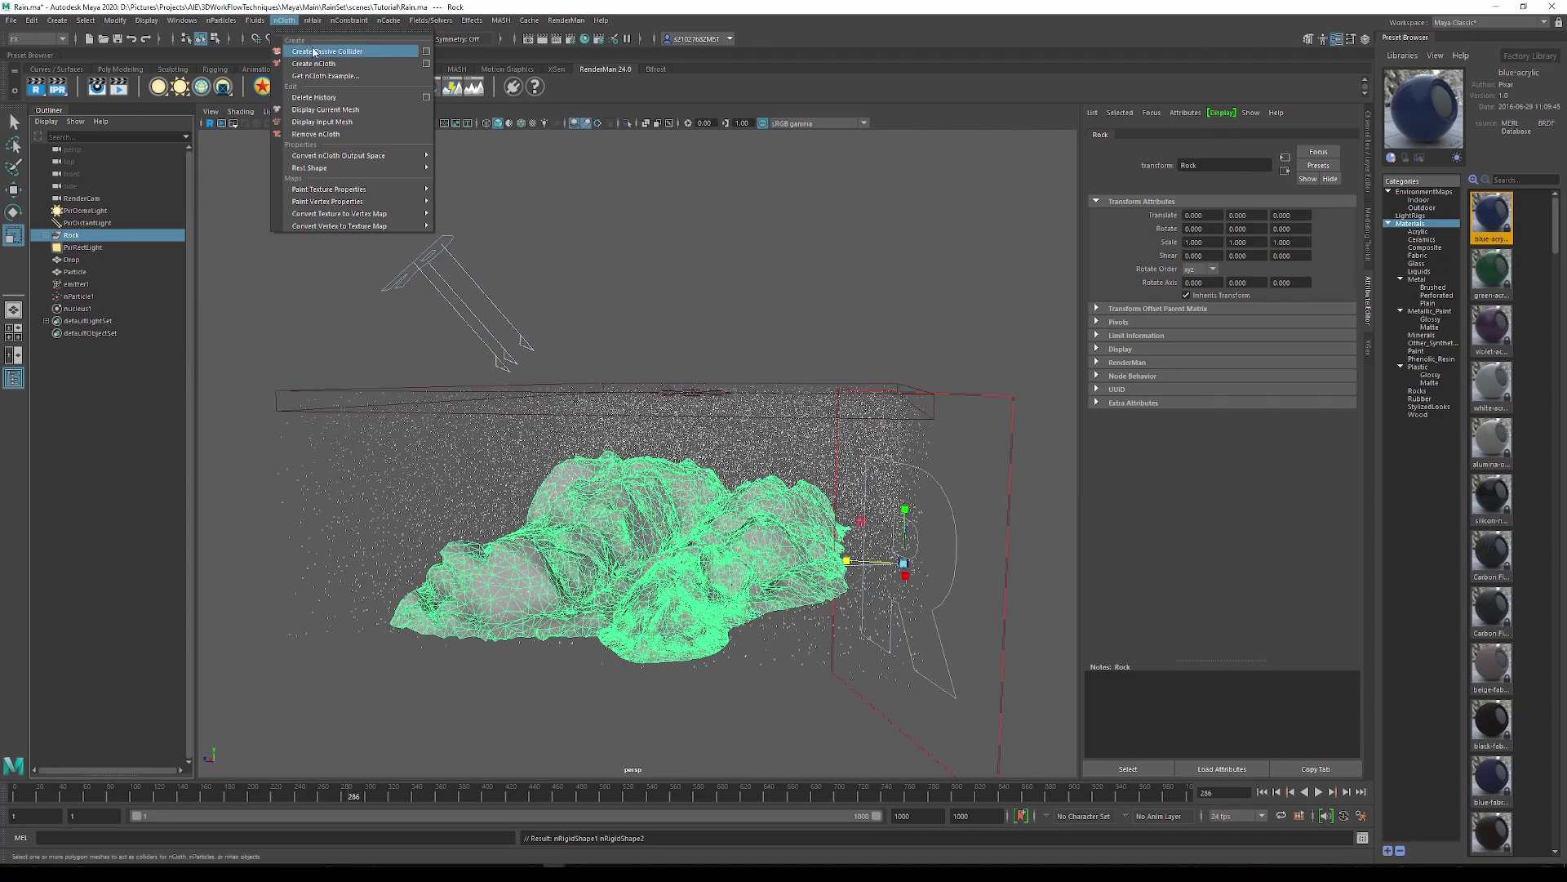
pyautogui.click(314, 51)
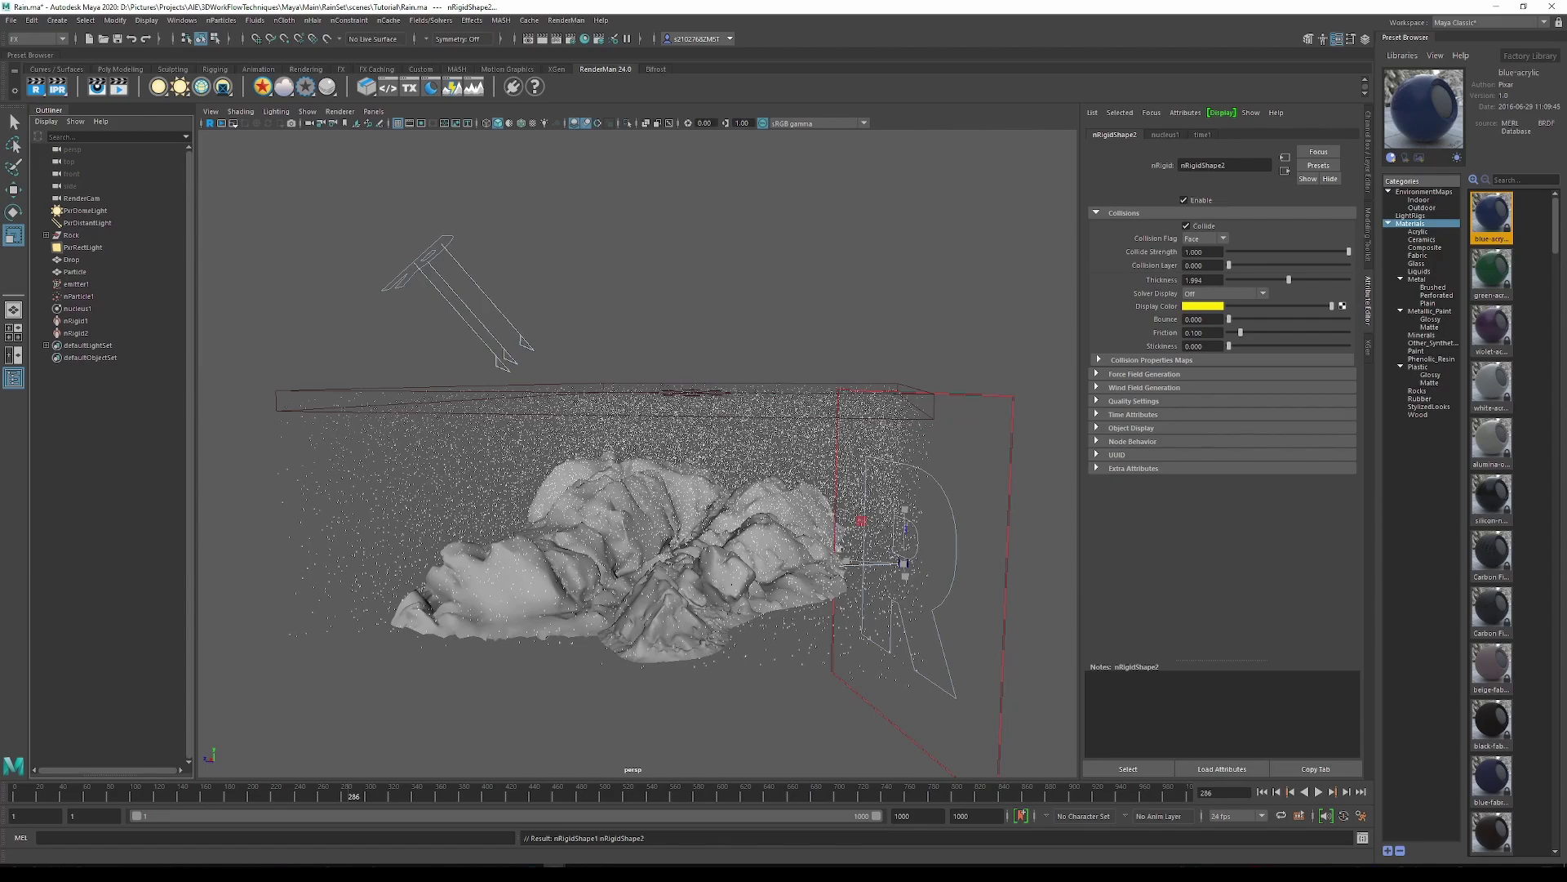
# - Replay the simulation from frame 1 and examine up close how the rain collides with the rocks
pyautogui.hotkey('alt', 'shift', 'v')
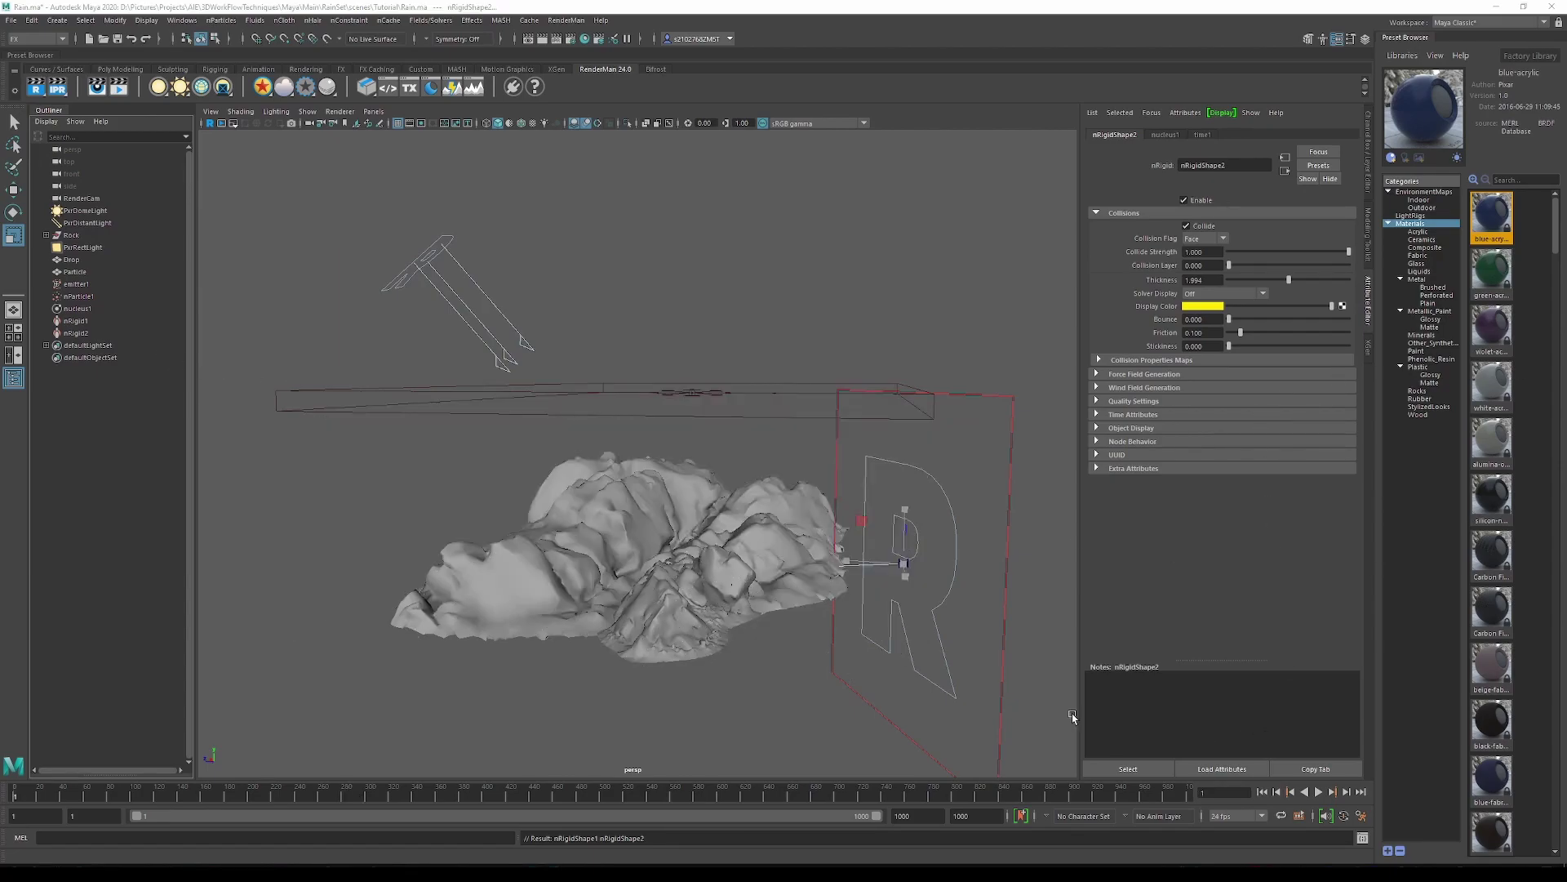
pyautogui.click(1319, 793)
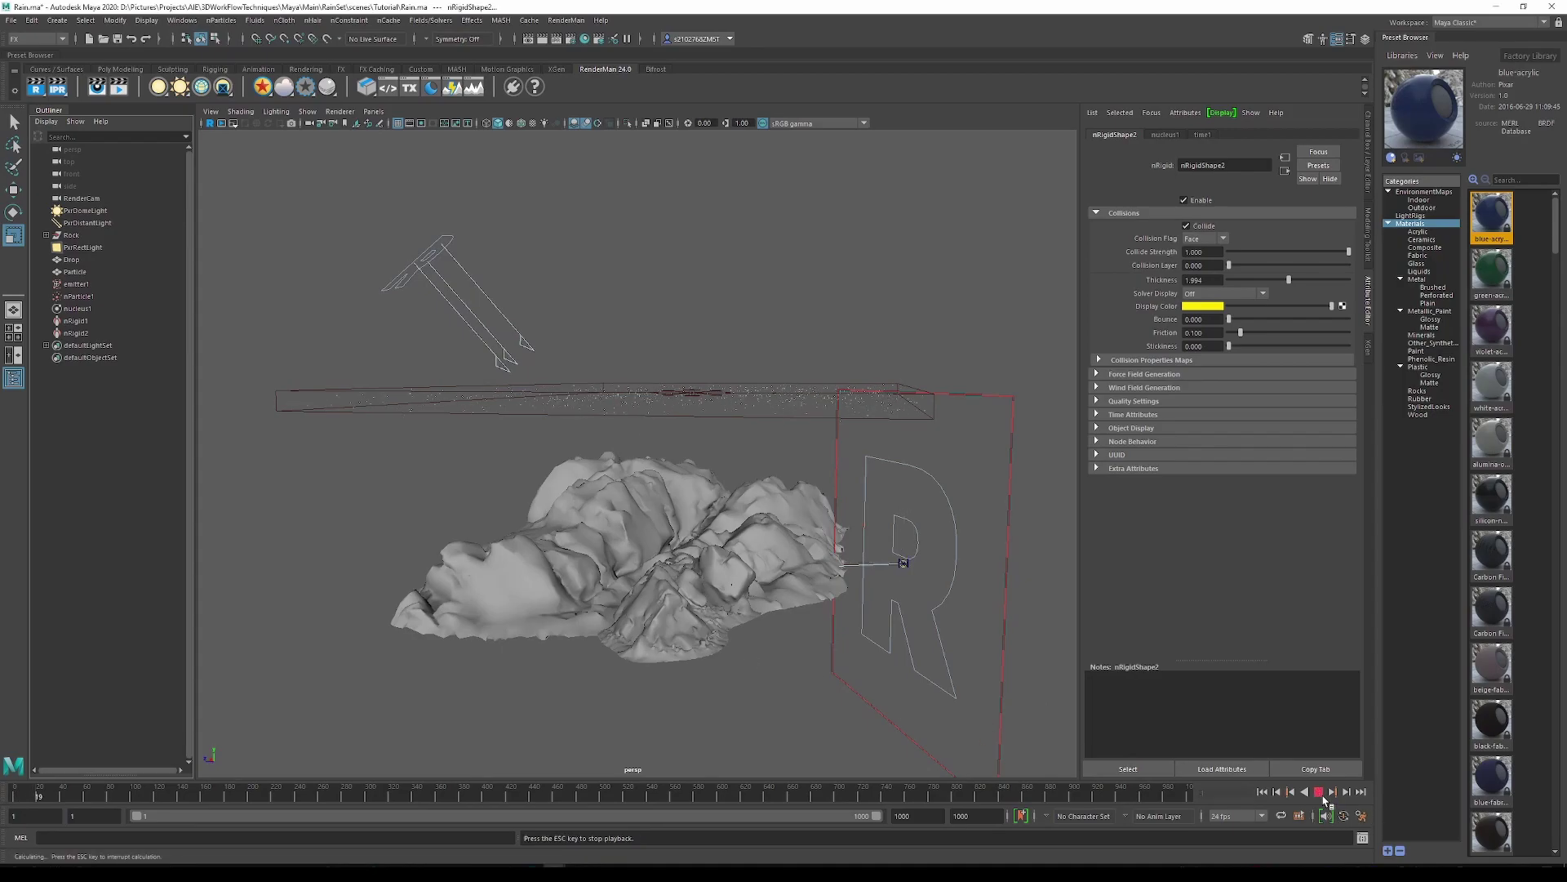
pyautogui.scroll(5, 720, 604)
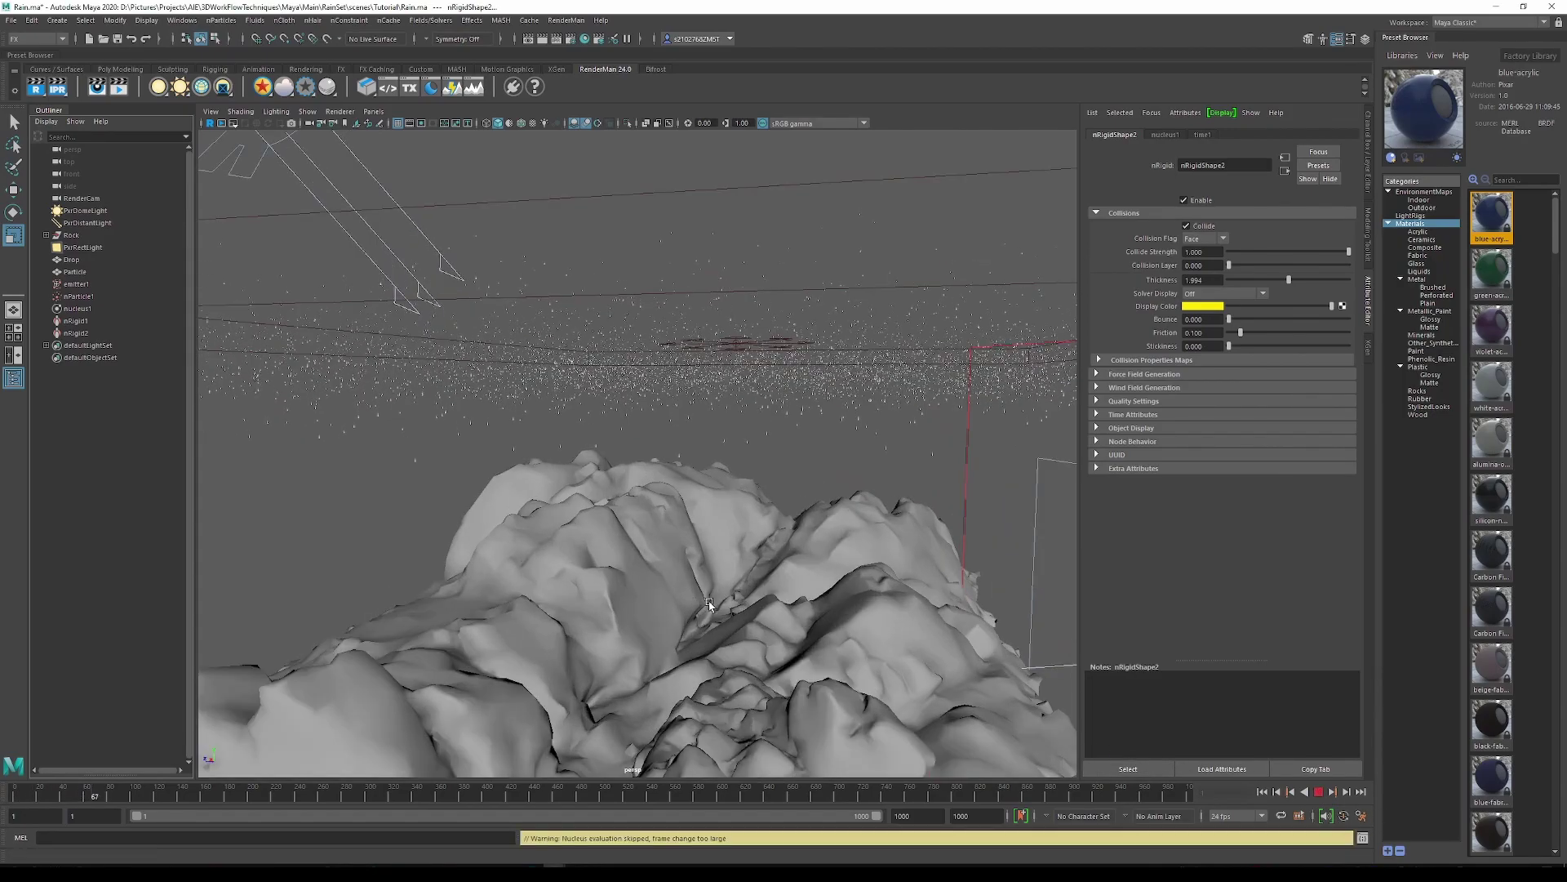
pyautogui.keyDown('alt'); pyautogui.moveTo(770, 596); pyautogui.dragTo(745, 400, button='middle'); pyautogui.keyUp('alt')
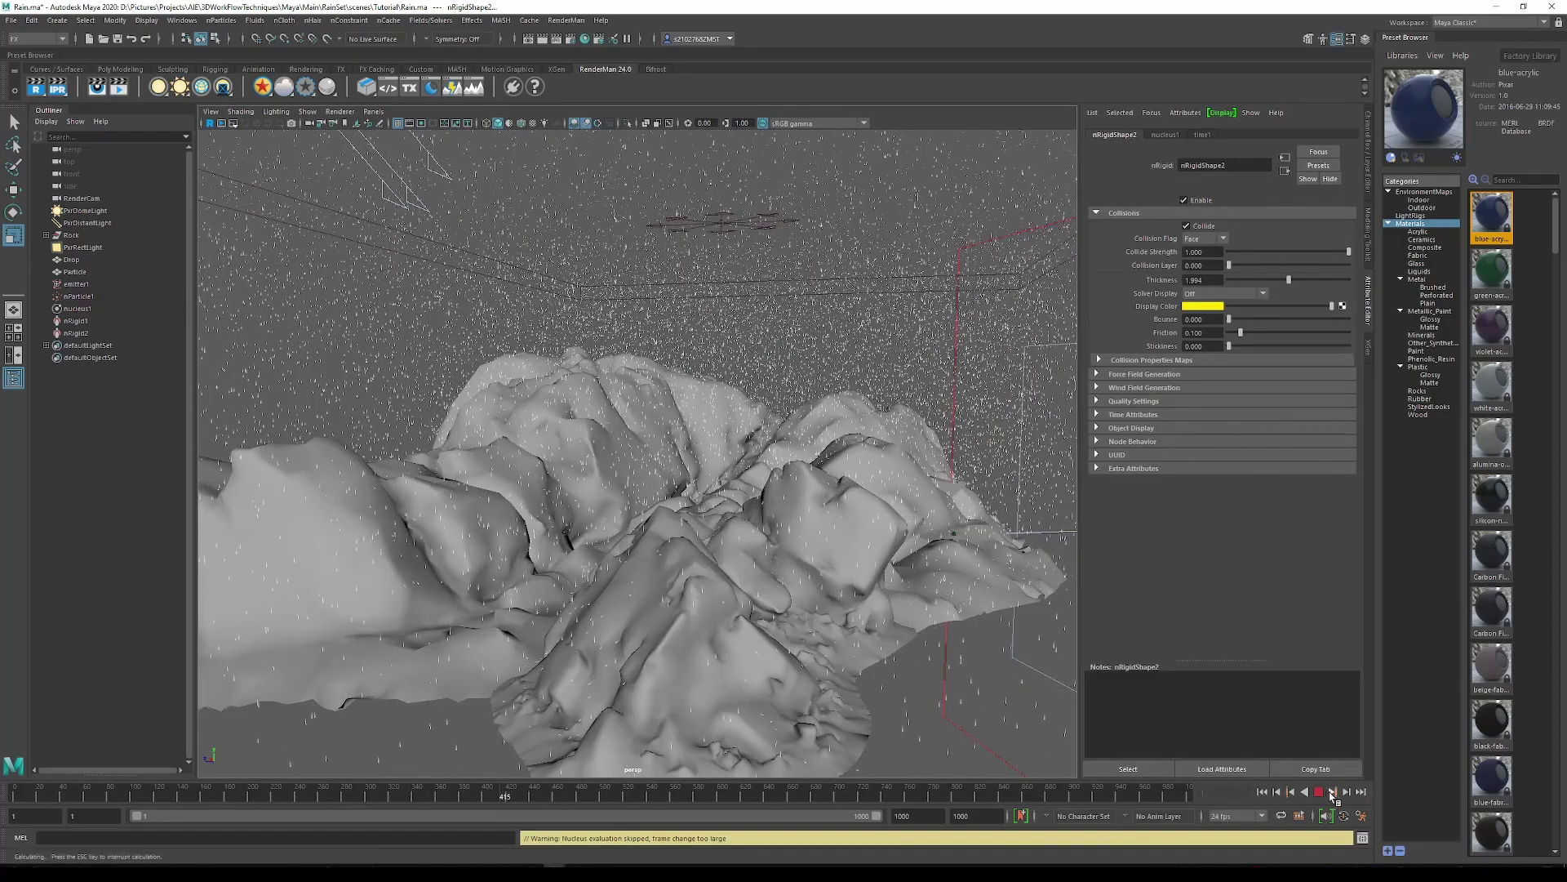
pyautogui.click(1328, 792)
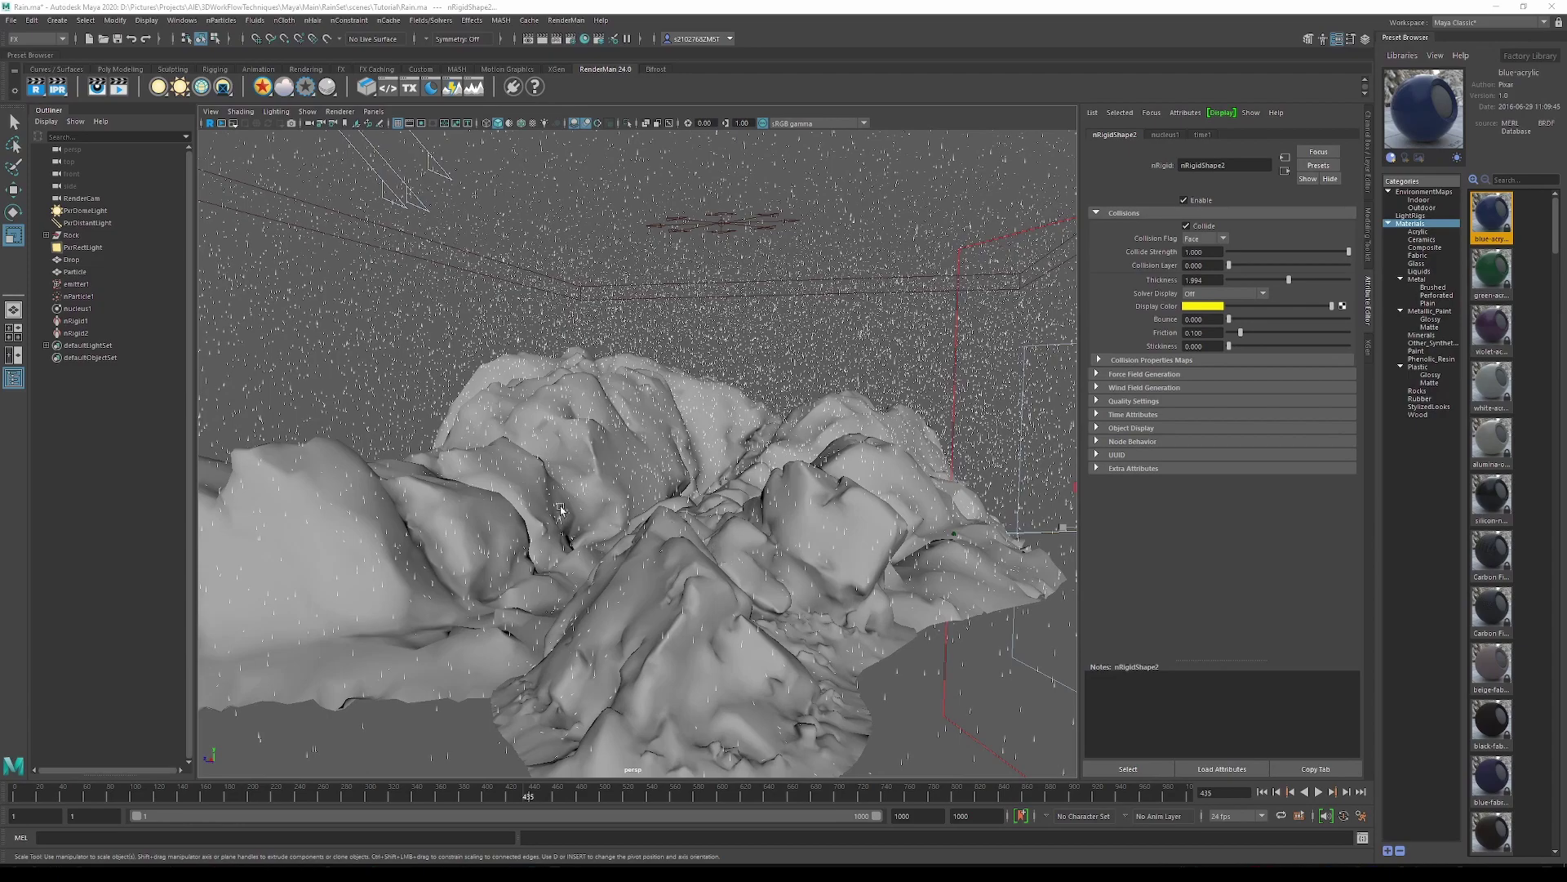
# - Open the Particle Collision Event Editor for nParticle1 and name its new event Splash
pyautogui.click(101, 299)
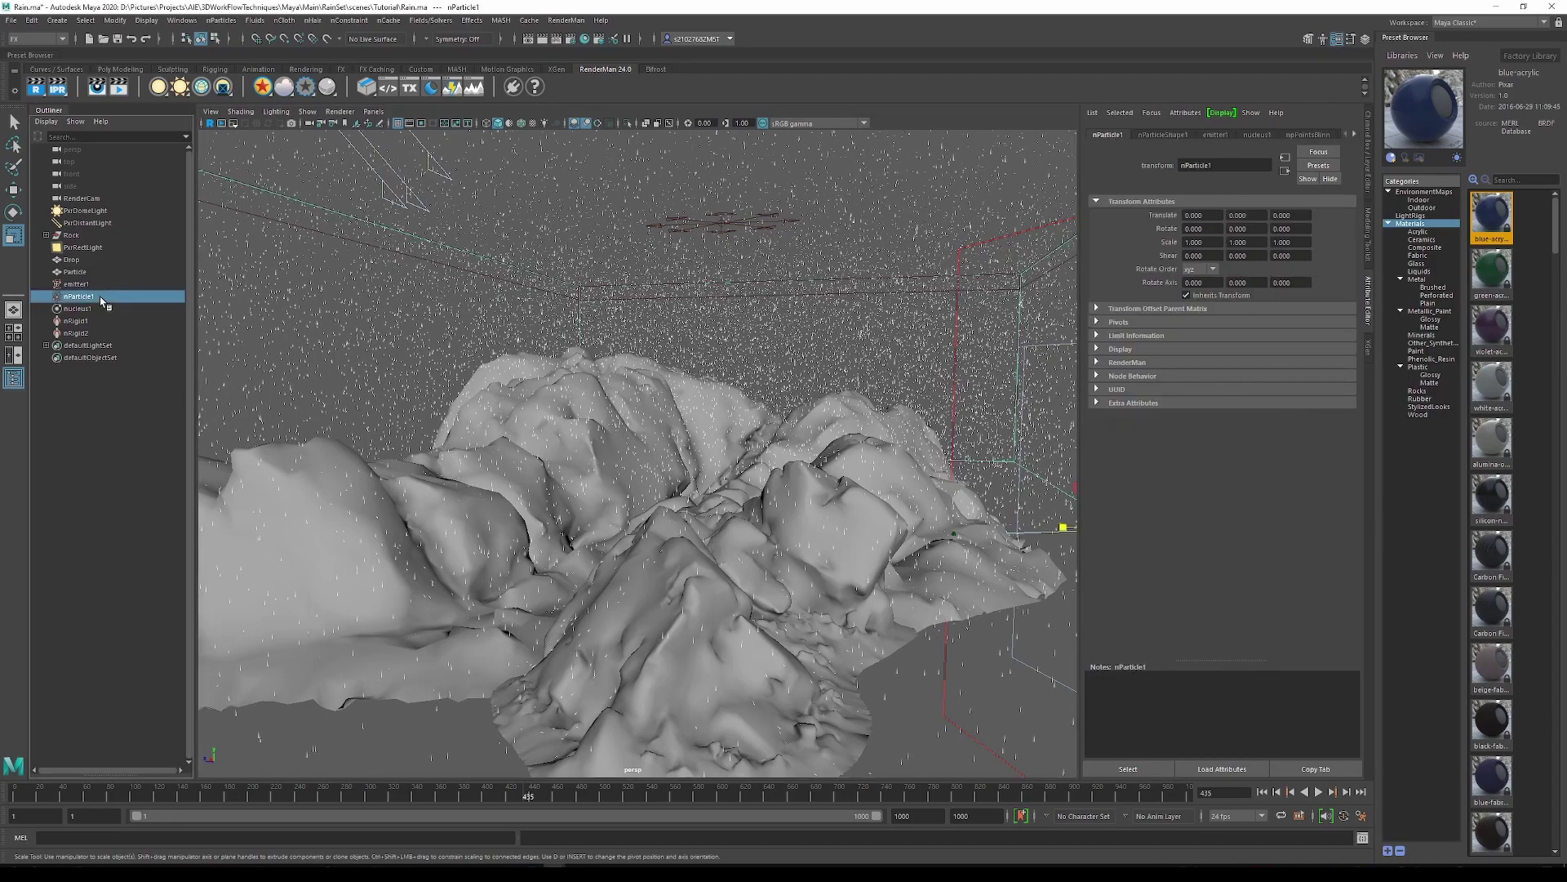
pyautogui.click(222, 21)
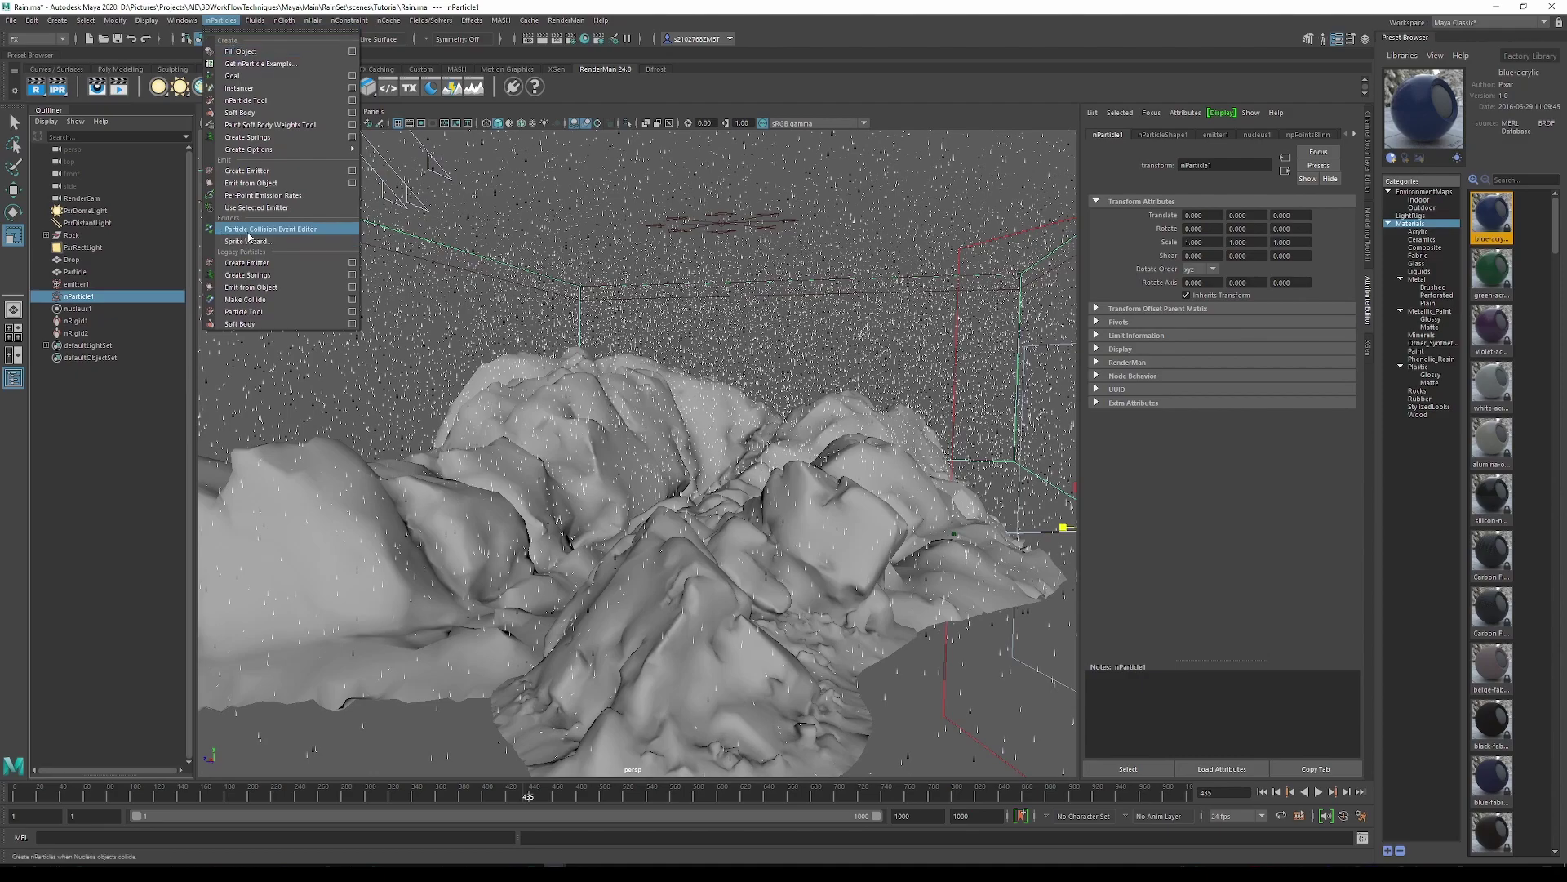
pyautogui.click(301, 231)
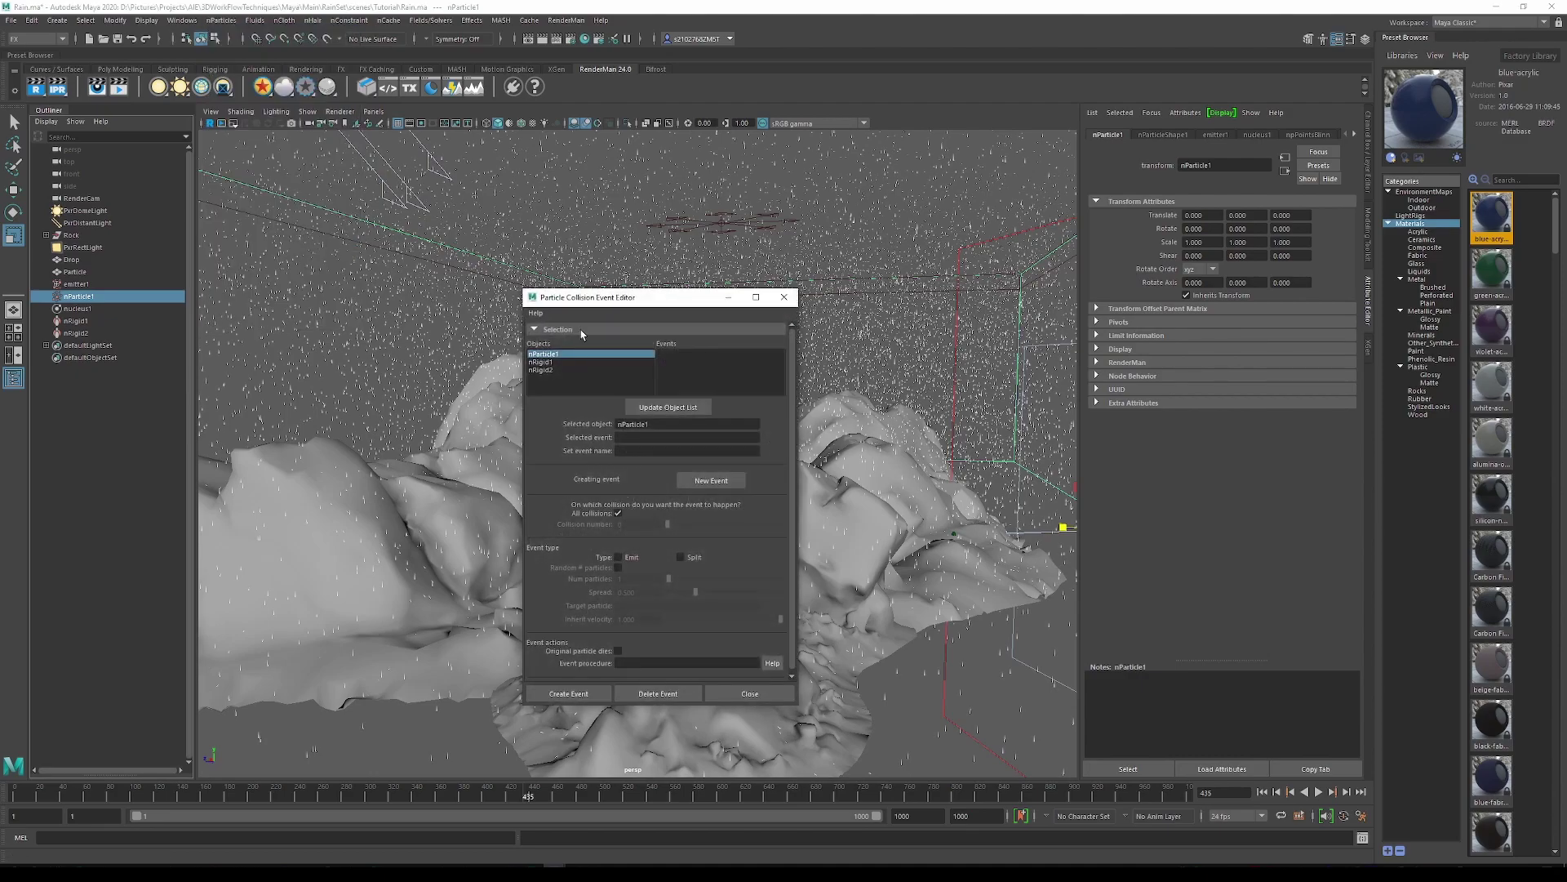
pyautogui.click(643, 452)
pyautogui.write('Splash')
# - Set the collision event type to Emit with 3 particles and a spread of 1.8
pyautogui.click(618, 558)
pyautogui.doubleClick(630, 579)
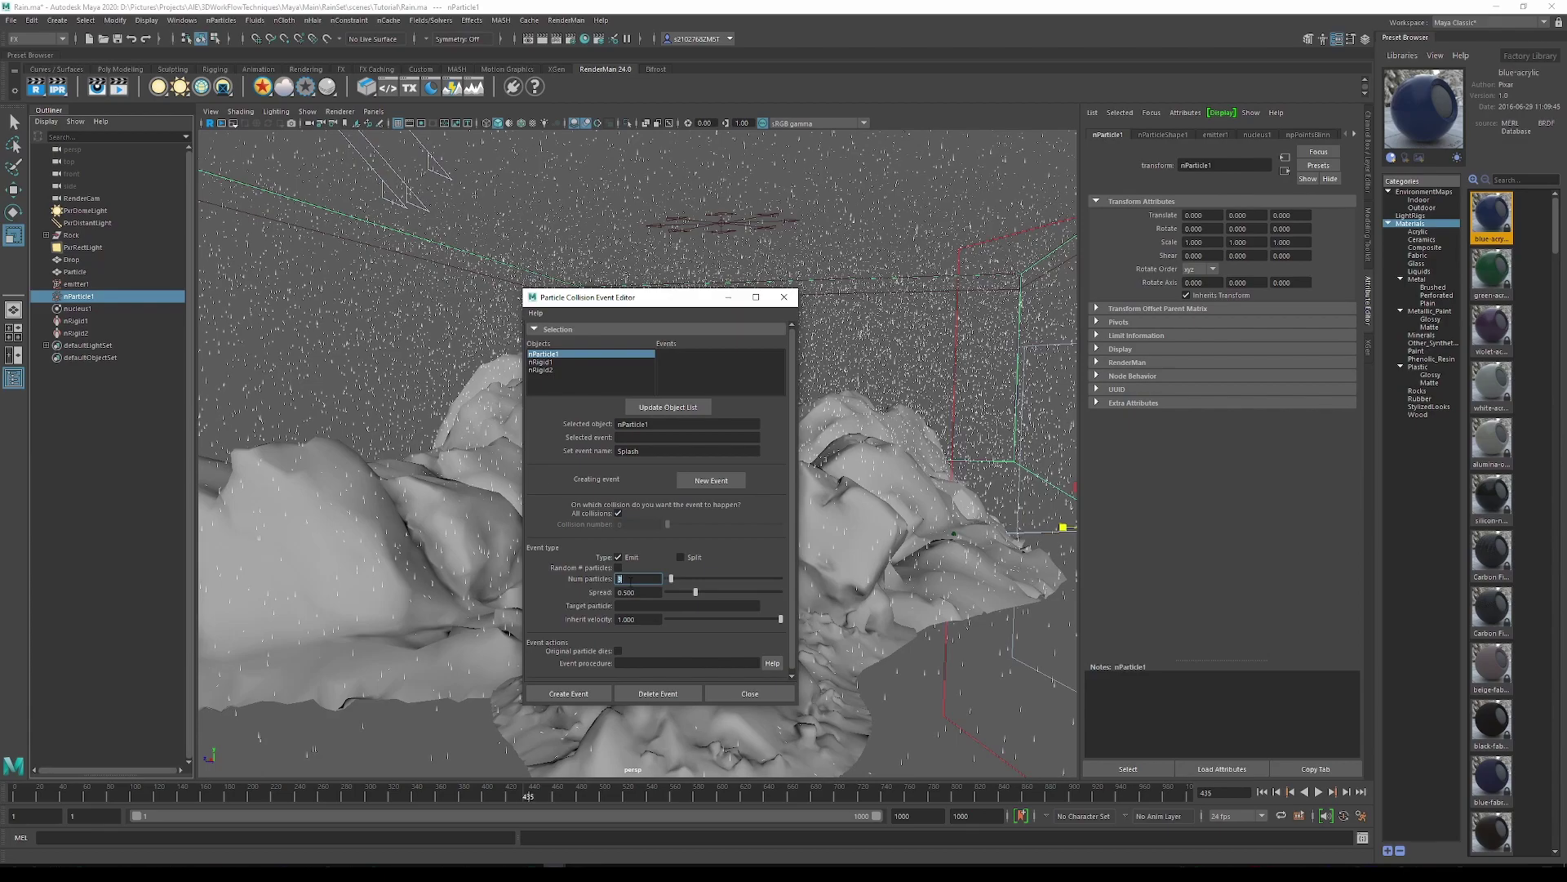
pyautogui.write('3')
pyautogui.press('Tab')
pyautogui.write('1.8')
pyautogui.press('Return')
# - Make the original particle die on collision, create the Splash event and close the editor
pyautogui.scroll(-1, 560, 636)
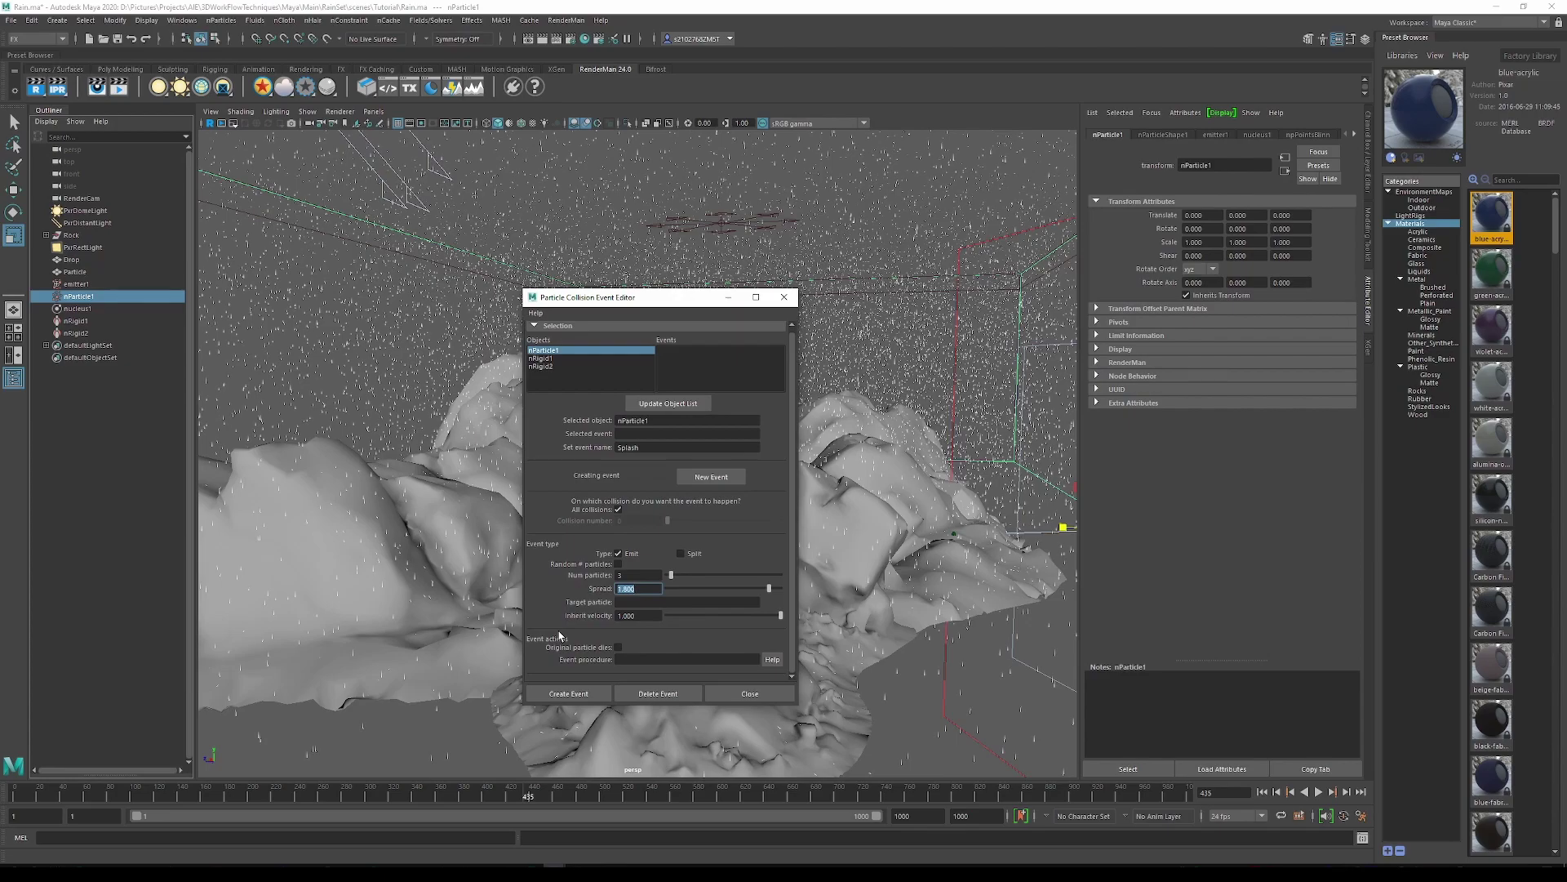
pyautogui.scroll(1, 560, 636)
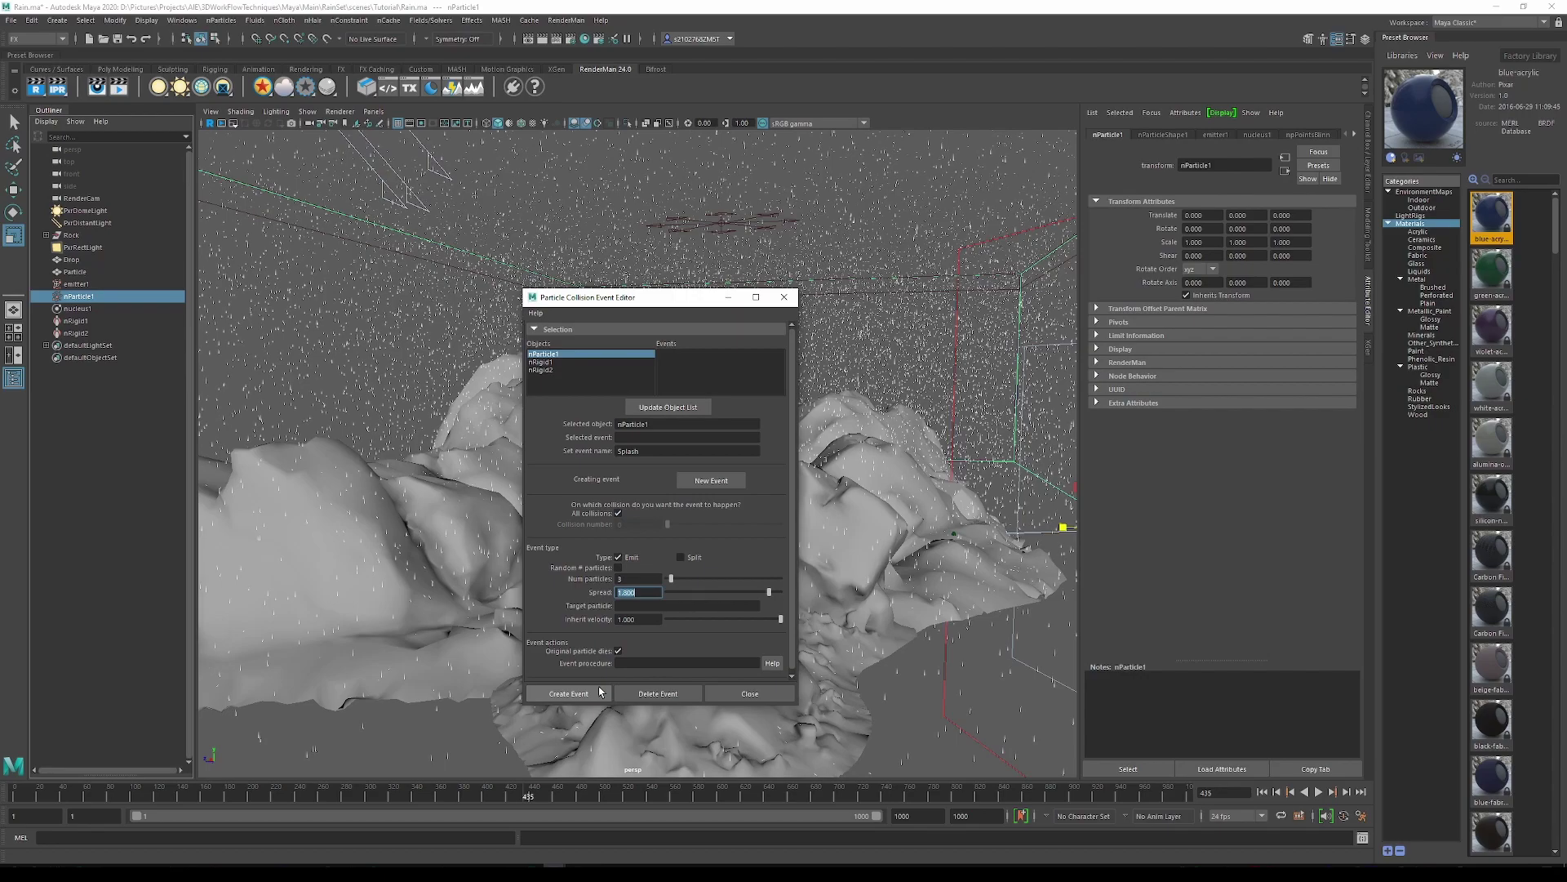
pyautogui.click(573, 695)
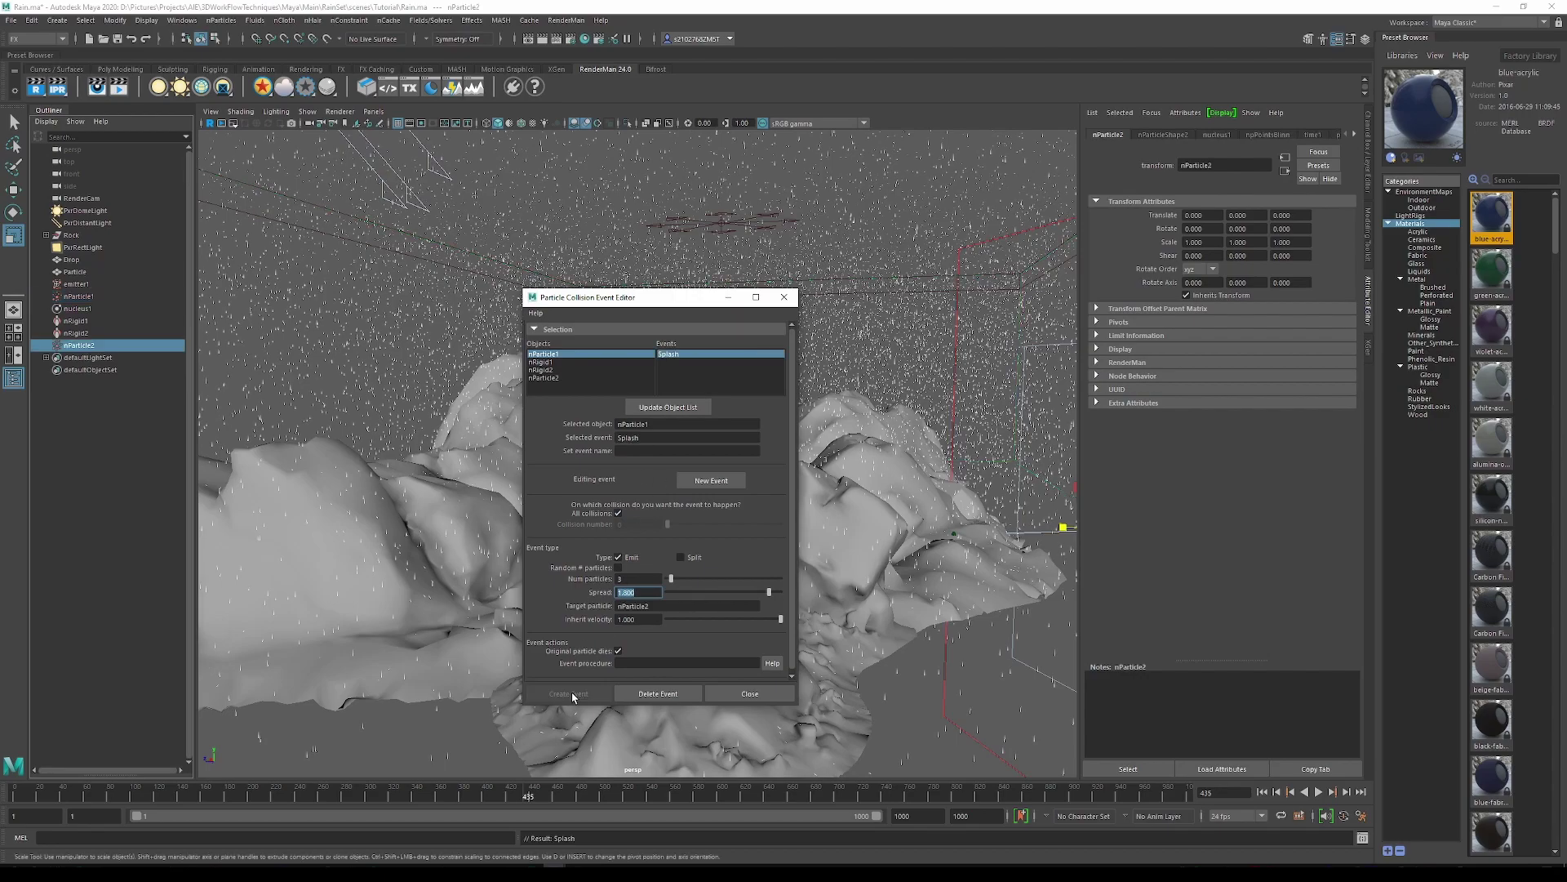
pyautogui.click(767, 695)
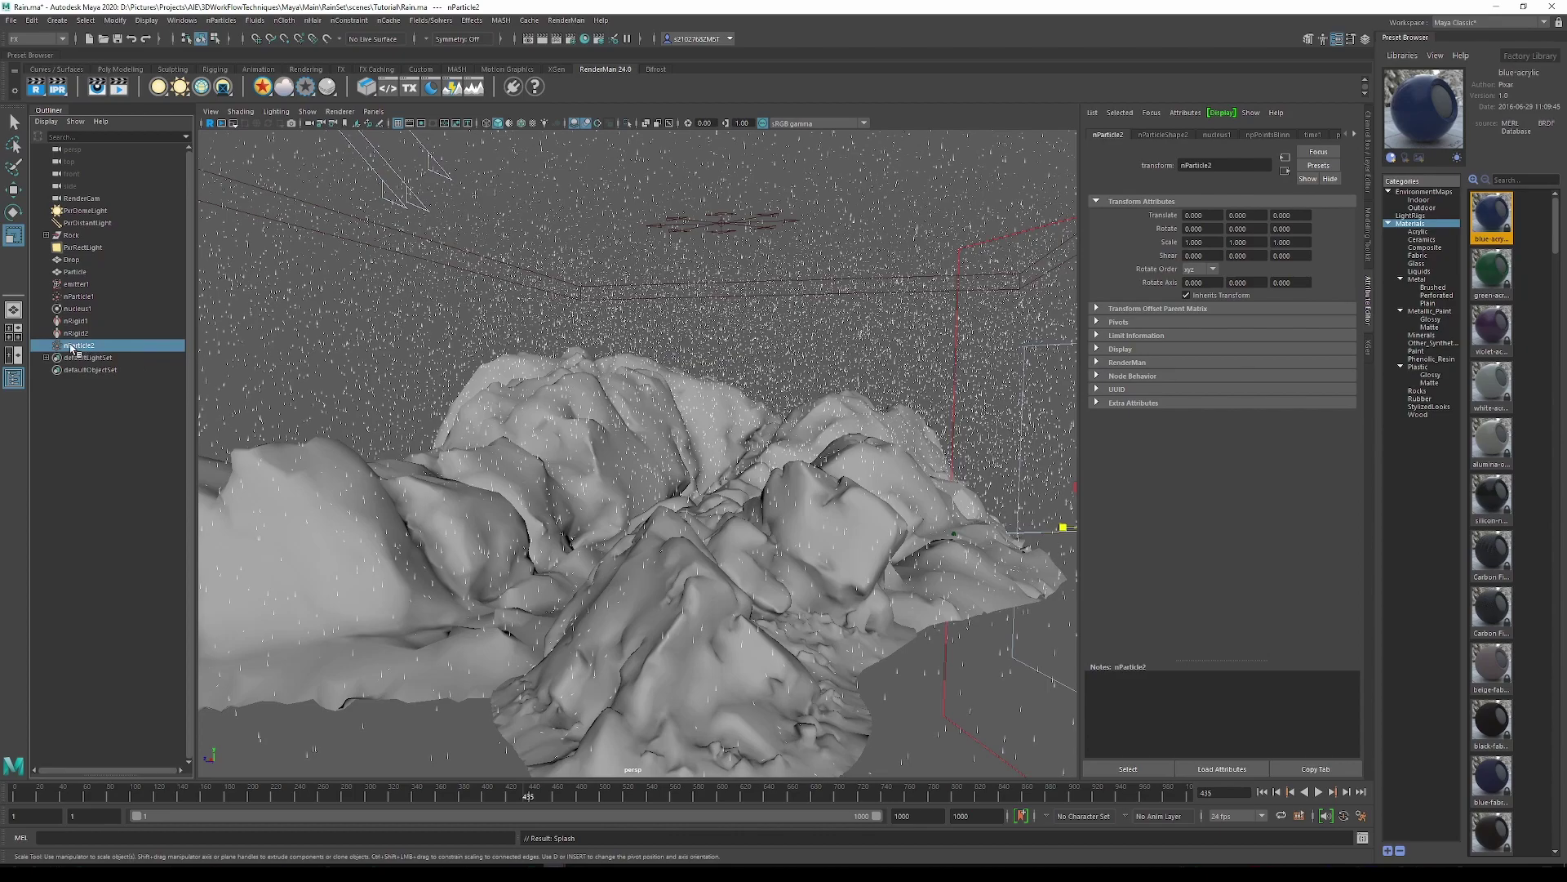
# - Replay the simulation from the start and examine the splash particles bouncing off the rocks
pyautogui.hotkey('alt', 'shift', 'v')
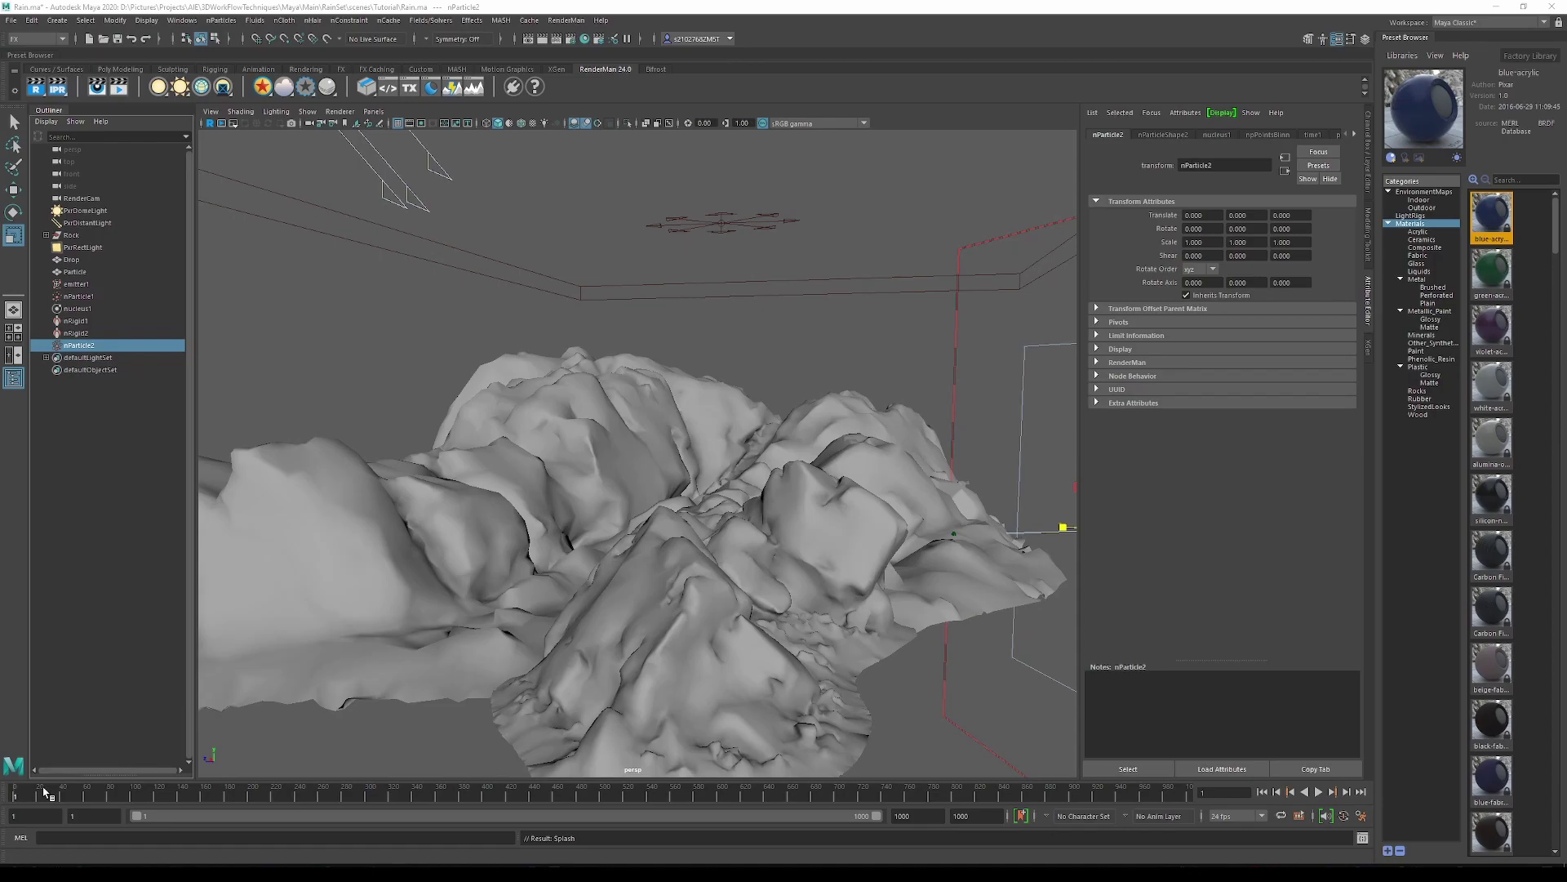
pyautogui.click(1319, 792)
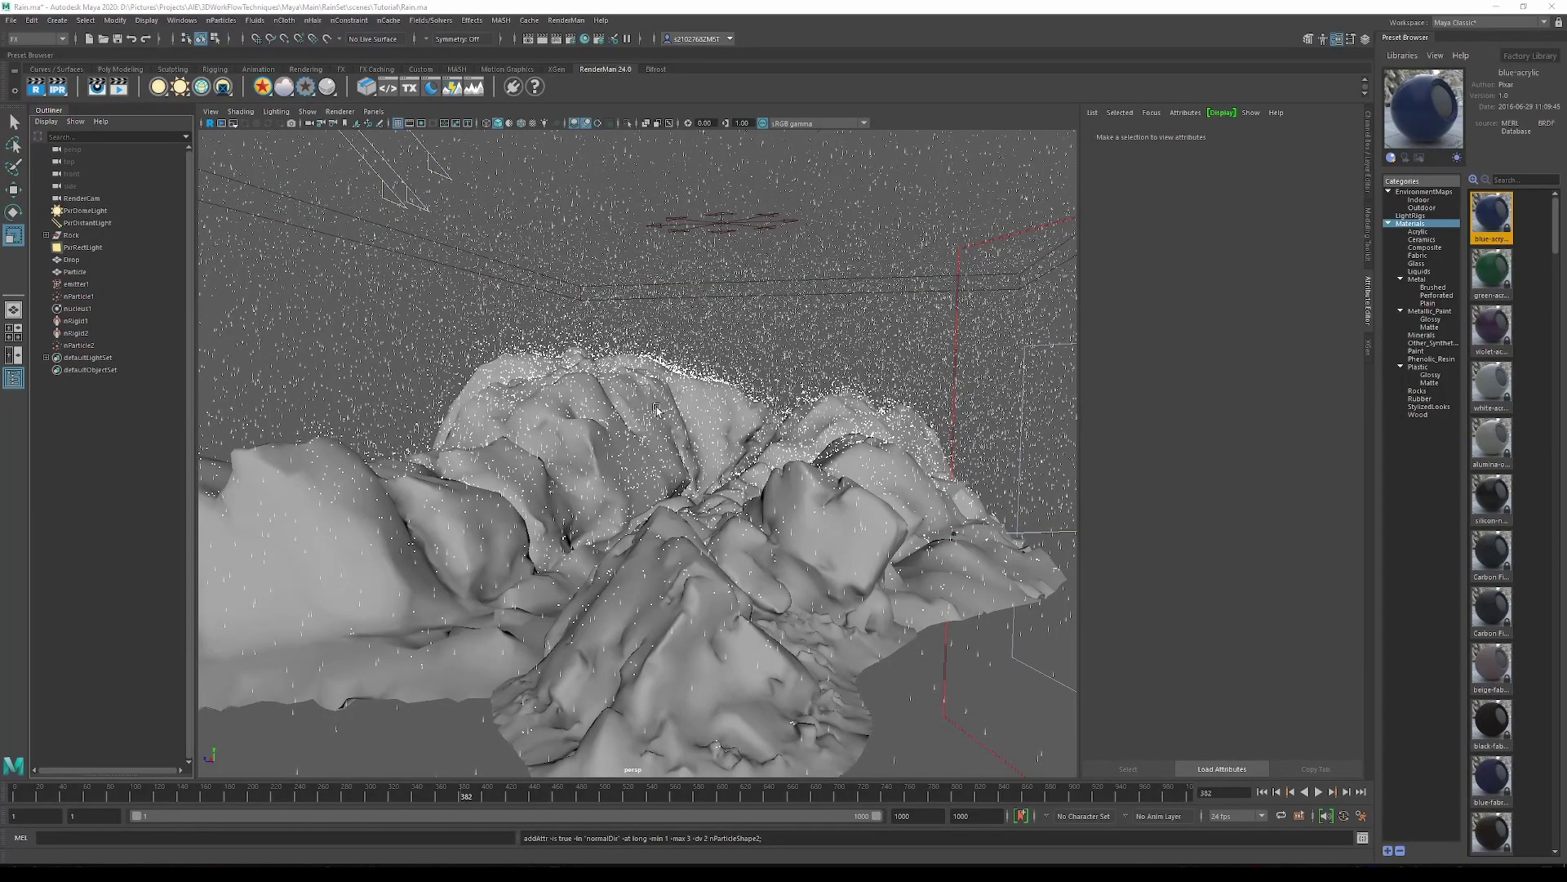
pyautogui.keyDown('alt'); pyautogui.moveTo(657, 409); pyautogui.dragTo(612, 441); pyautogui.keyUp('alt')
pyautogui.keyDown('alt'); pyautogui.moveTo(551, 396); pyautogui.dragTo(647, 445, button='middle'); pyautogui.keyUp('alt')
pyautogui.scroll(3, 730, 452)
pyautogui.scroll(3, 730, 453)
pyautogui.keyDown('alt'); pyautogui.moveTo(653, 449); pyautogui.dragTo(686, 439); pyautogui.keyUp('alt')
pyautogui.keyDown('alt'); pyautogui.moveTo(683, 504); pyautogui.dragTo(680, 375); pyautogui.keyUp('alt')
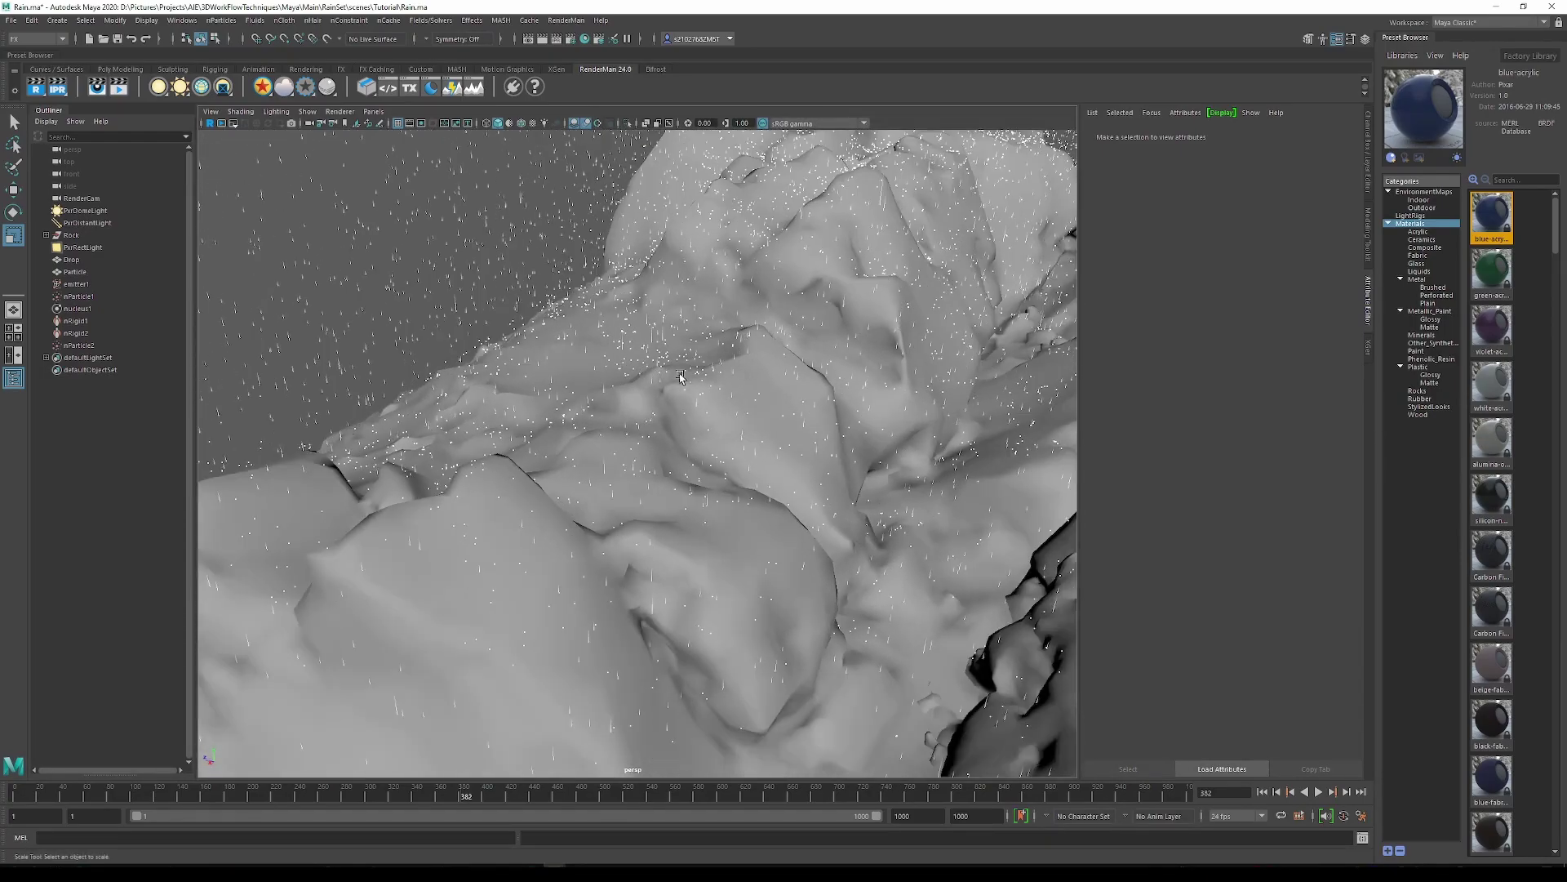
pyautogui.scroll(-3, 680, 375)
pyautogui.scroll(-4, 738, 388)
pyautogui.keyDown('alt'); pyautogui.moveTo(767, 390); pyautogui.dragTo(653, 418, button='middle'); pyautogui.keyUp('alt')
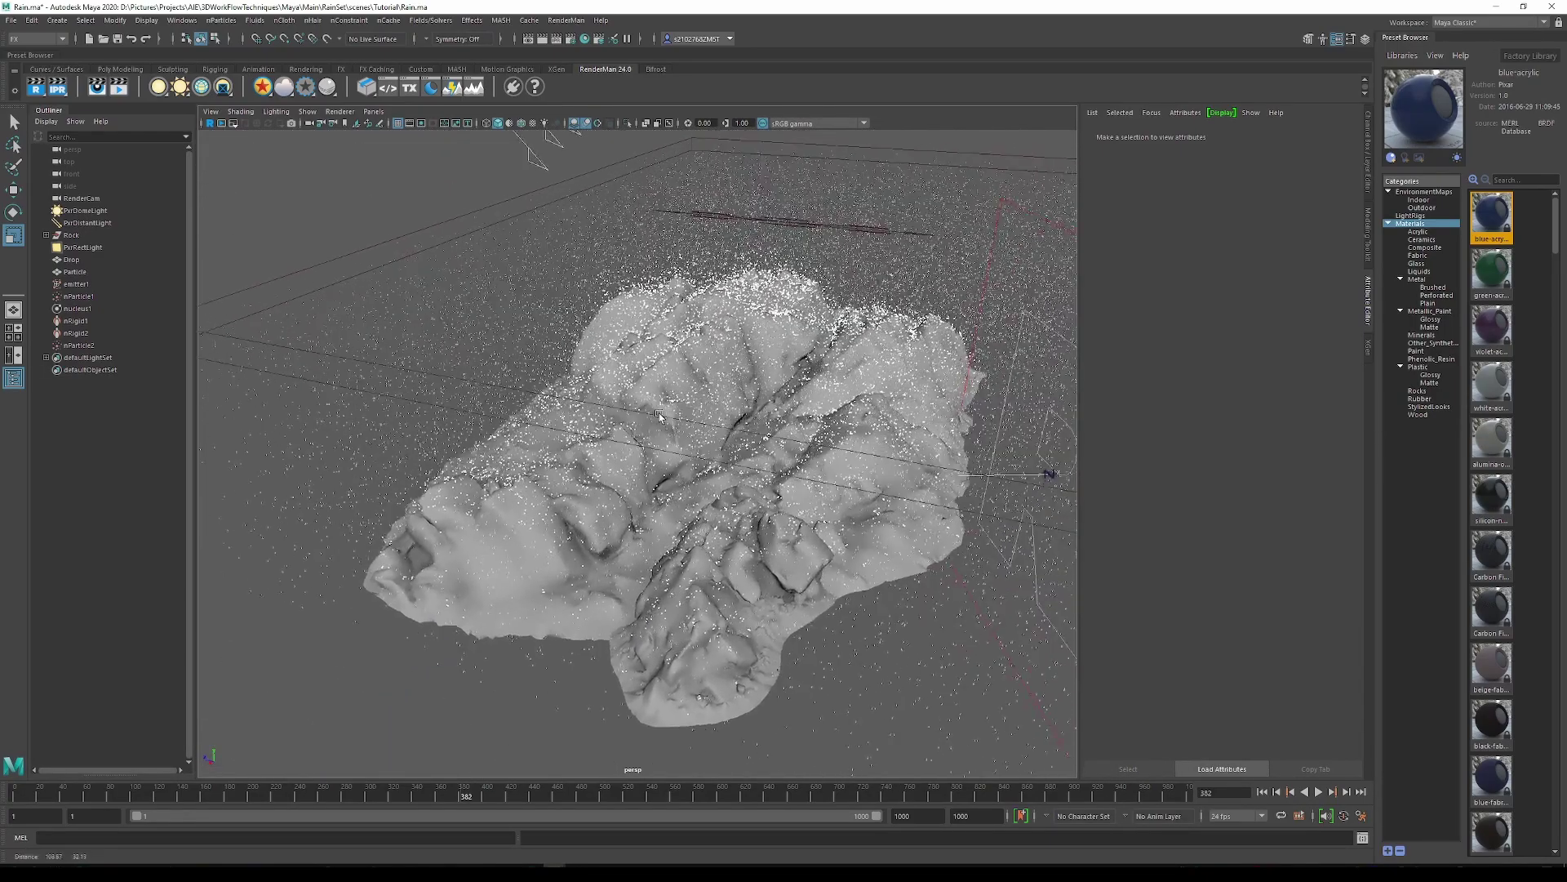
pyautogui.scroll(2, 653, 418)
pyautogui.keyDown('alt'); pyautogui.moveTo(641, 485); pyautogui.dragTo(653, 451); pyautogui.keyUp('alt')
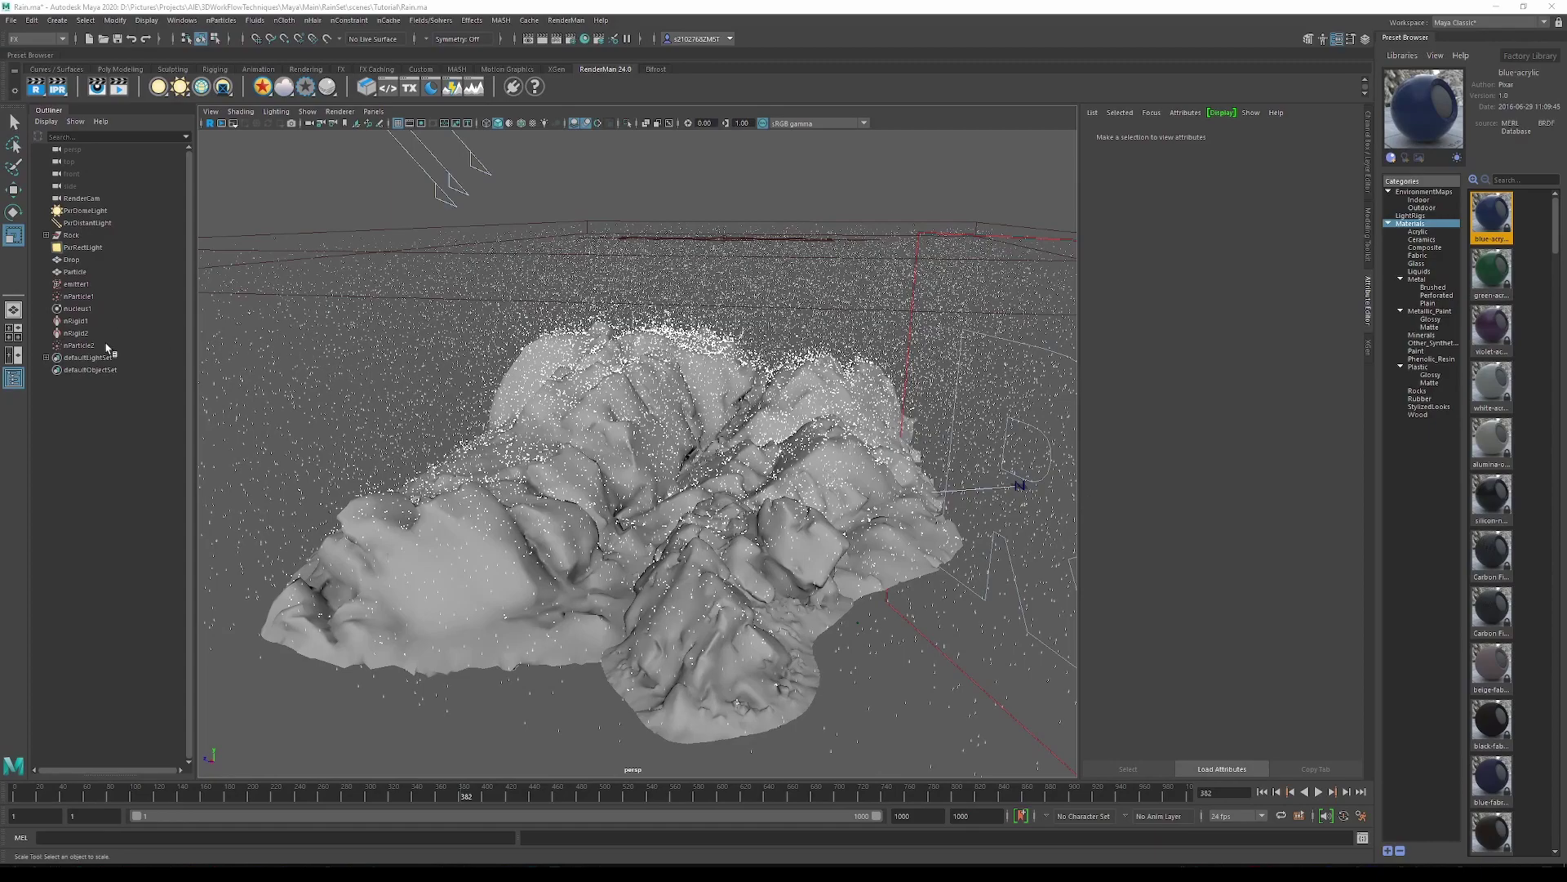
# - Set nParticle2's lifespan mode to Random range with a lifespan of 5 and a lifespan random of 0.5
pyautogui.click(106, 346)
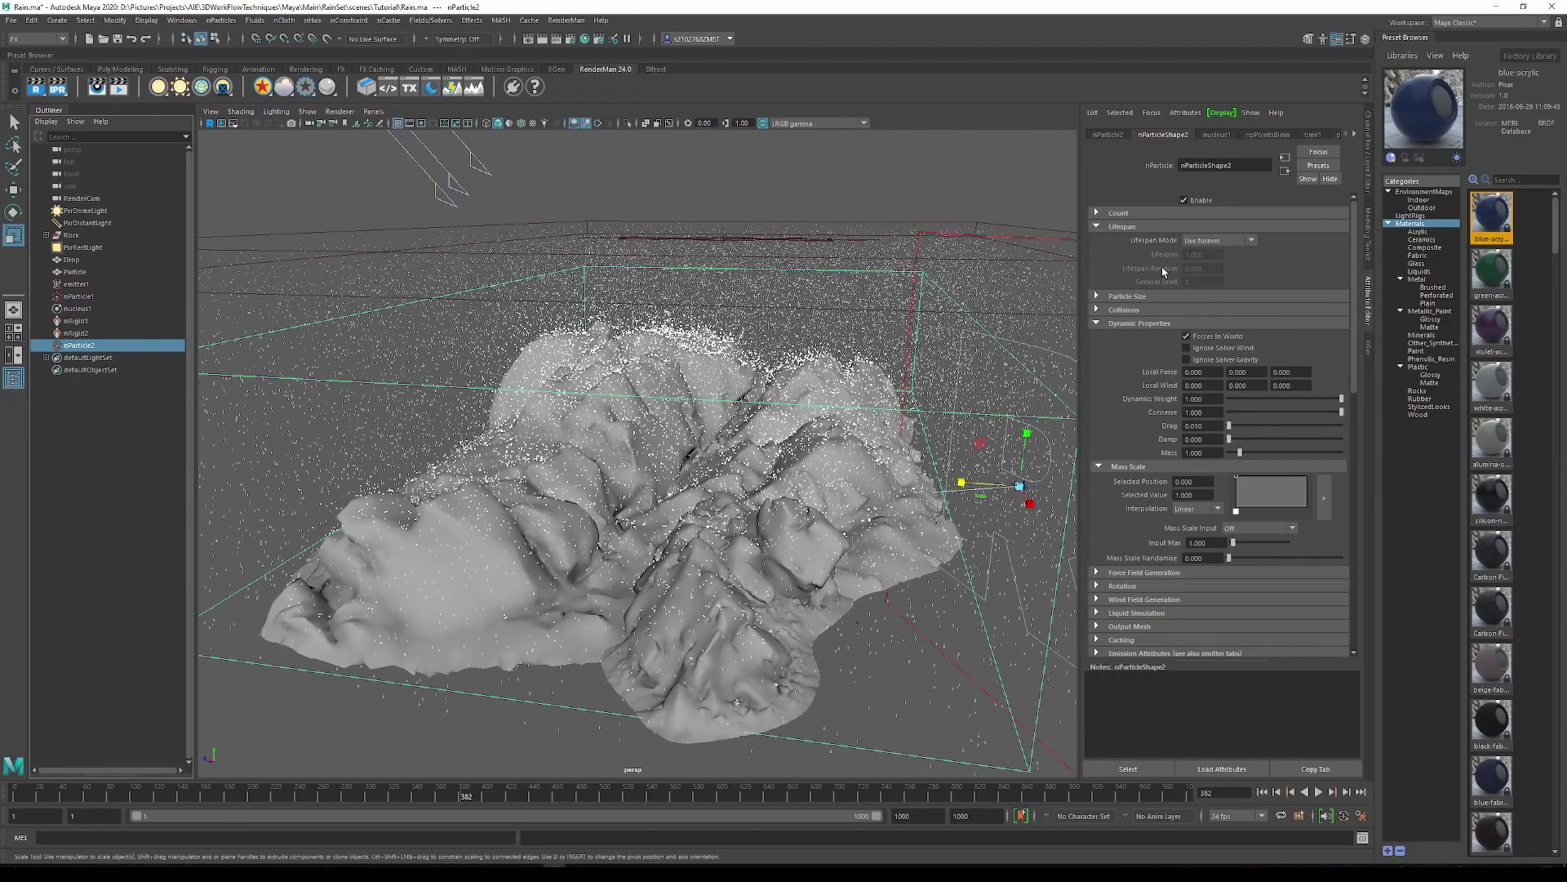
pyautogui.click(1217, 240)
pyautogui.click(1208, 272)
pyautogui.click(1208, 255)
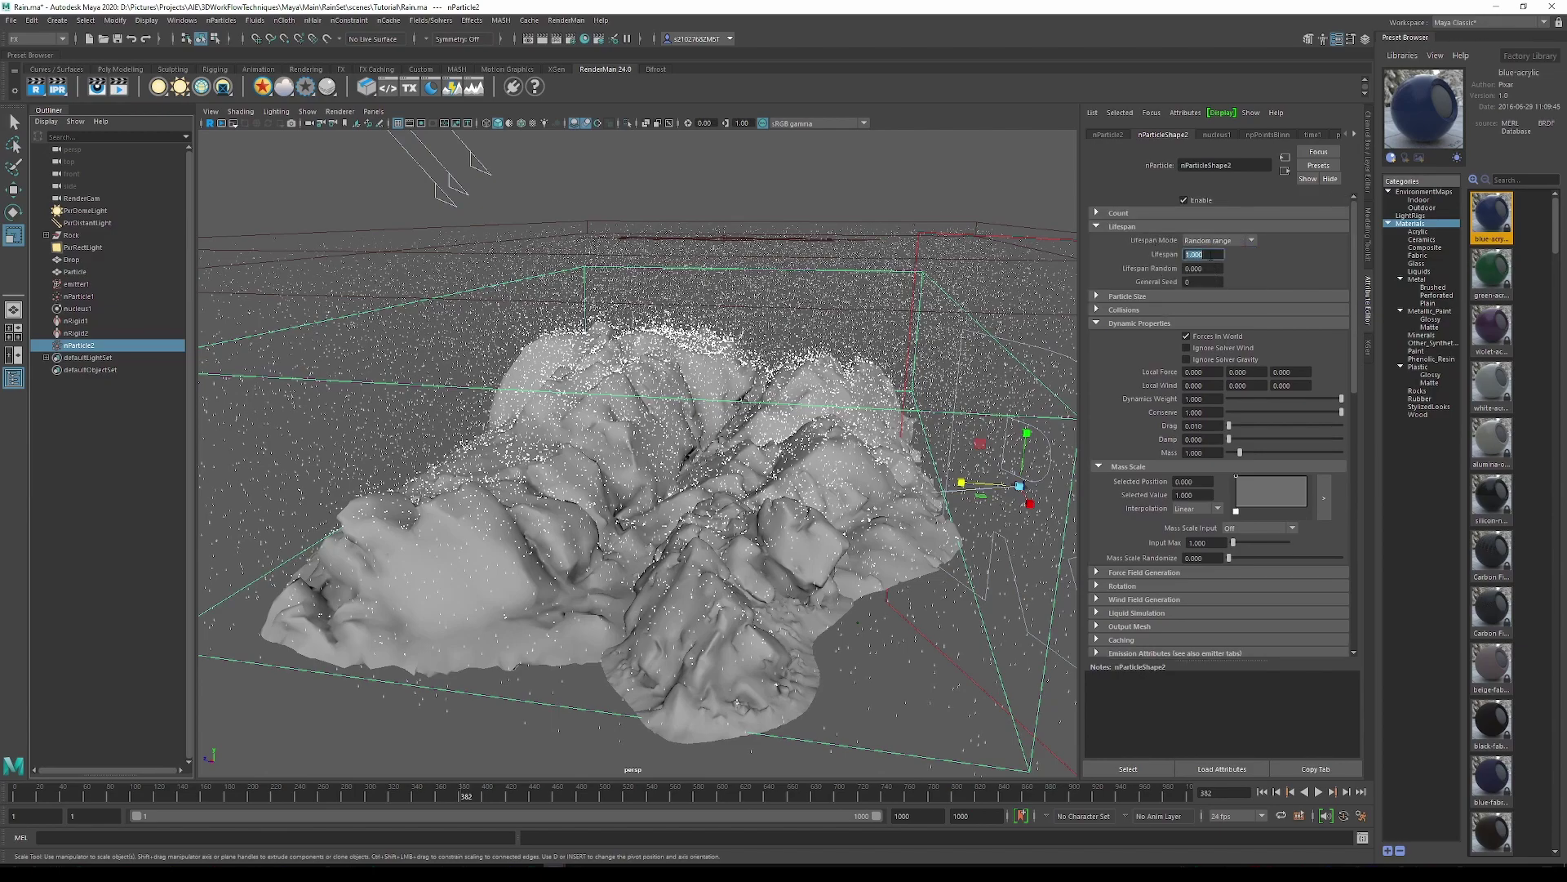
pyautogui.write('5')
pyautogui.press('Tab')
pyautogui.write('0.5')
pyautogui.press('Return')
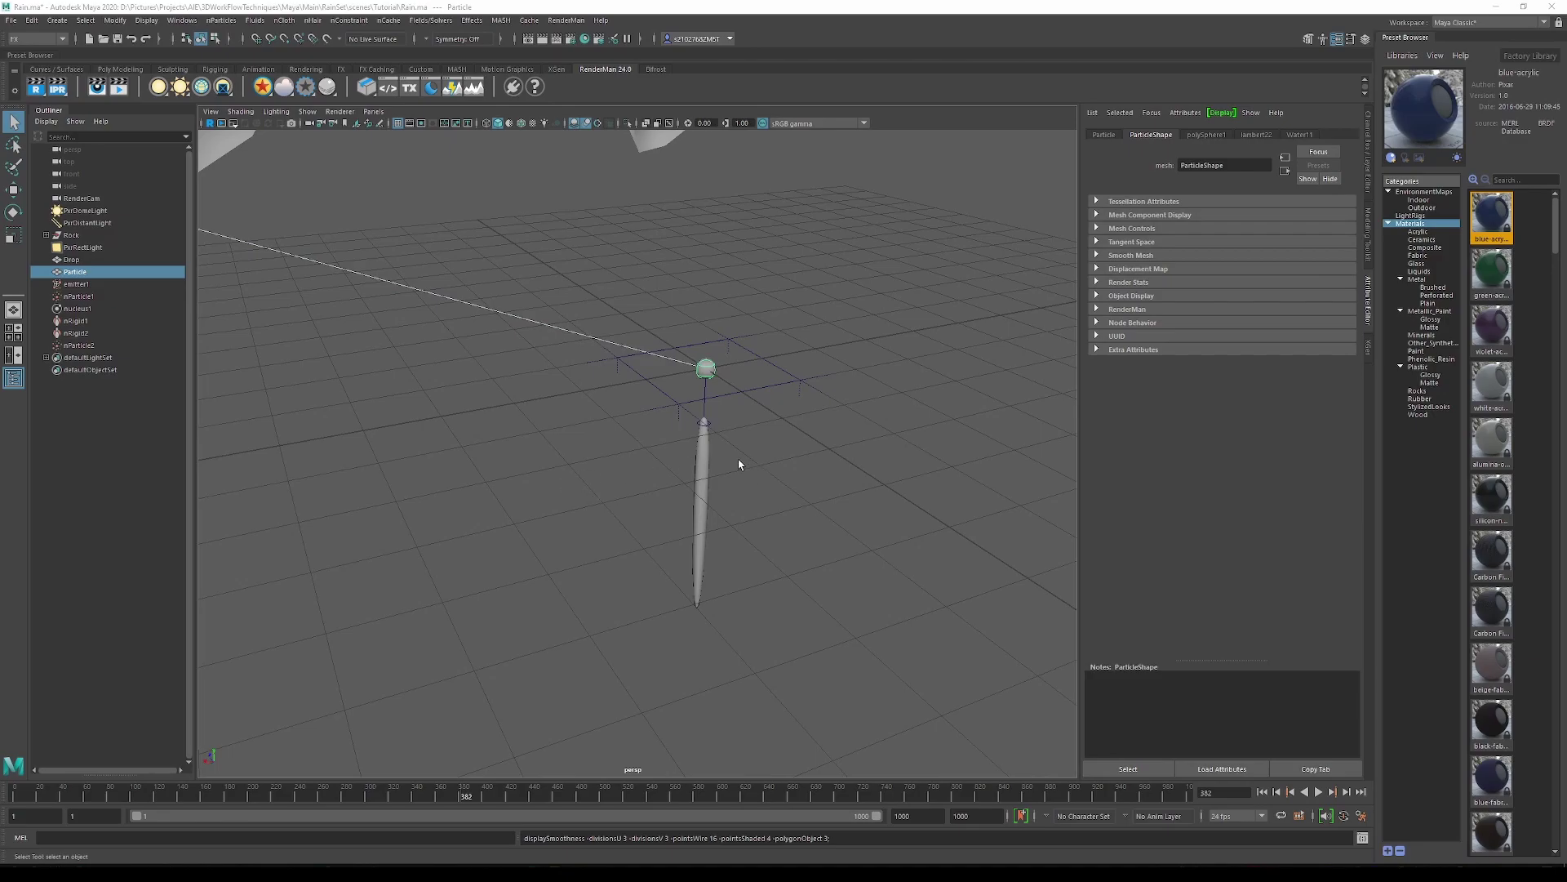
# - Display the Drop and Particle meshes in smooth mesh preview
pyautogui.click(733, 472)
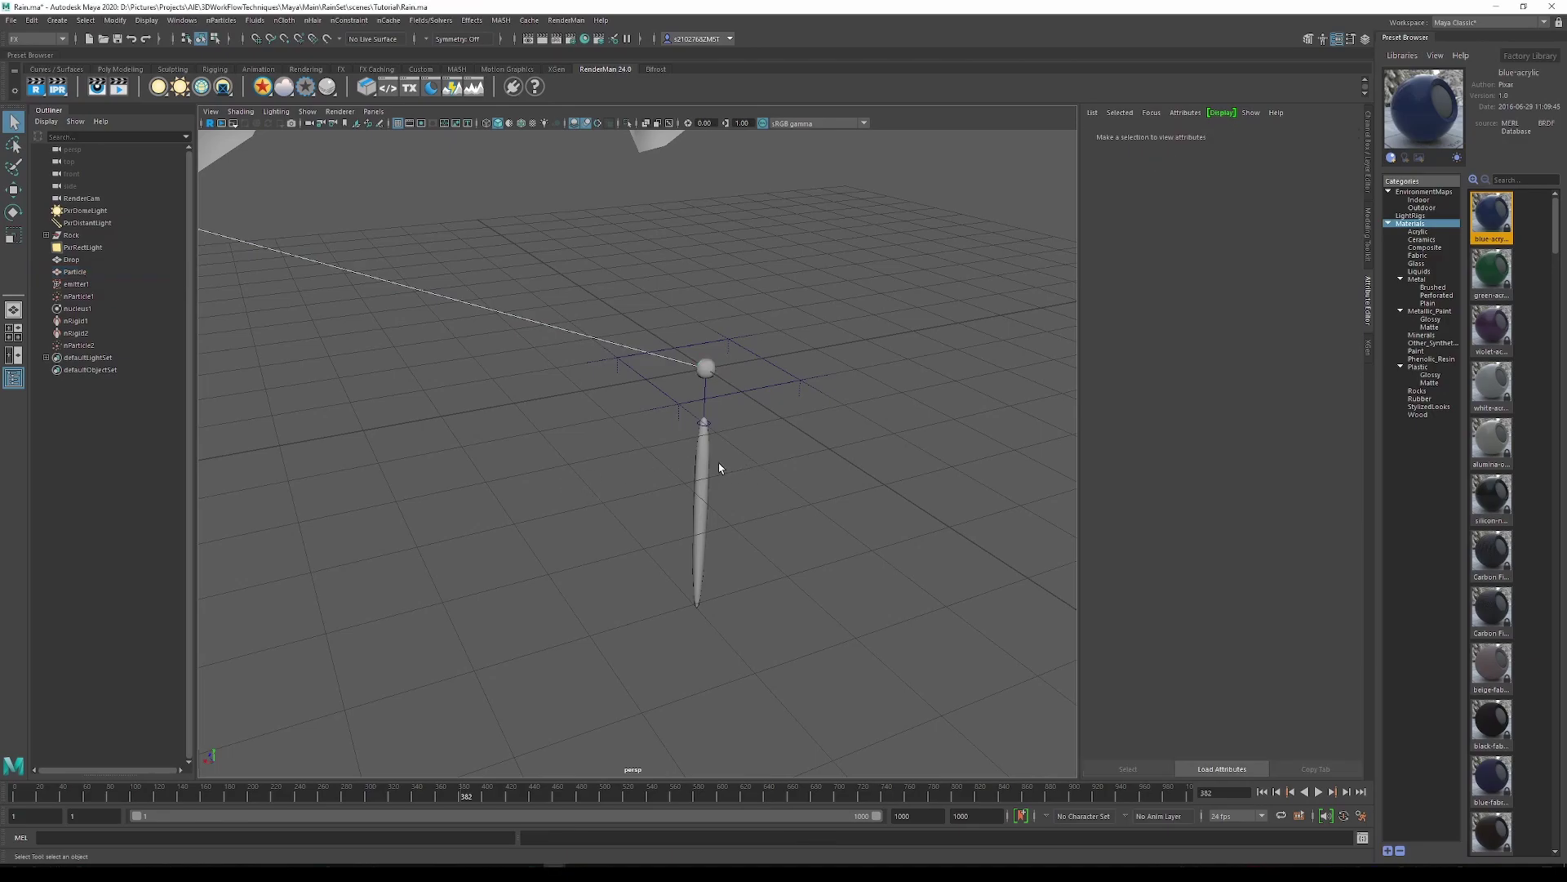
pyautogui.click(702, 447)
pyautogui.press('1')
pyautogui.press('3')
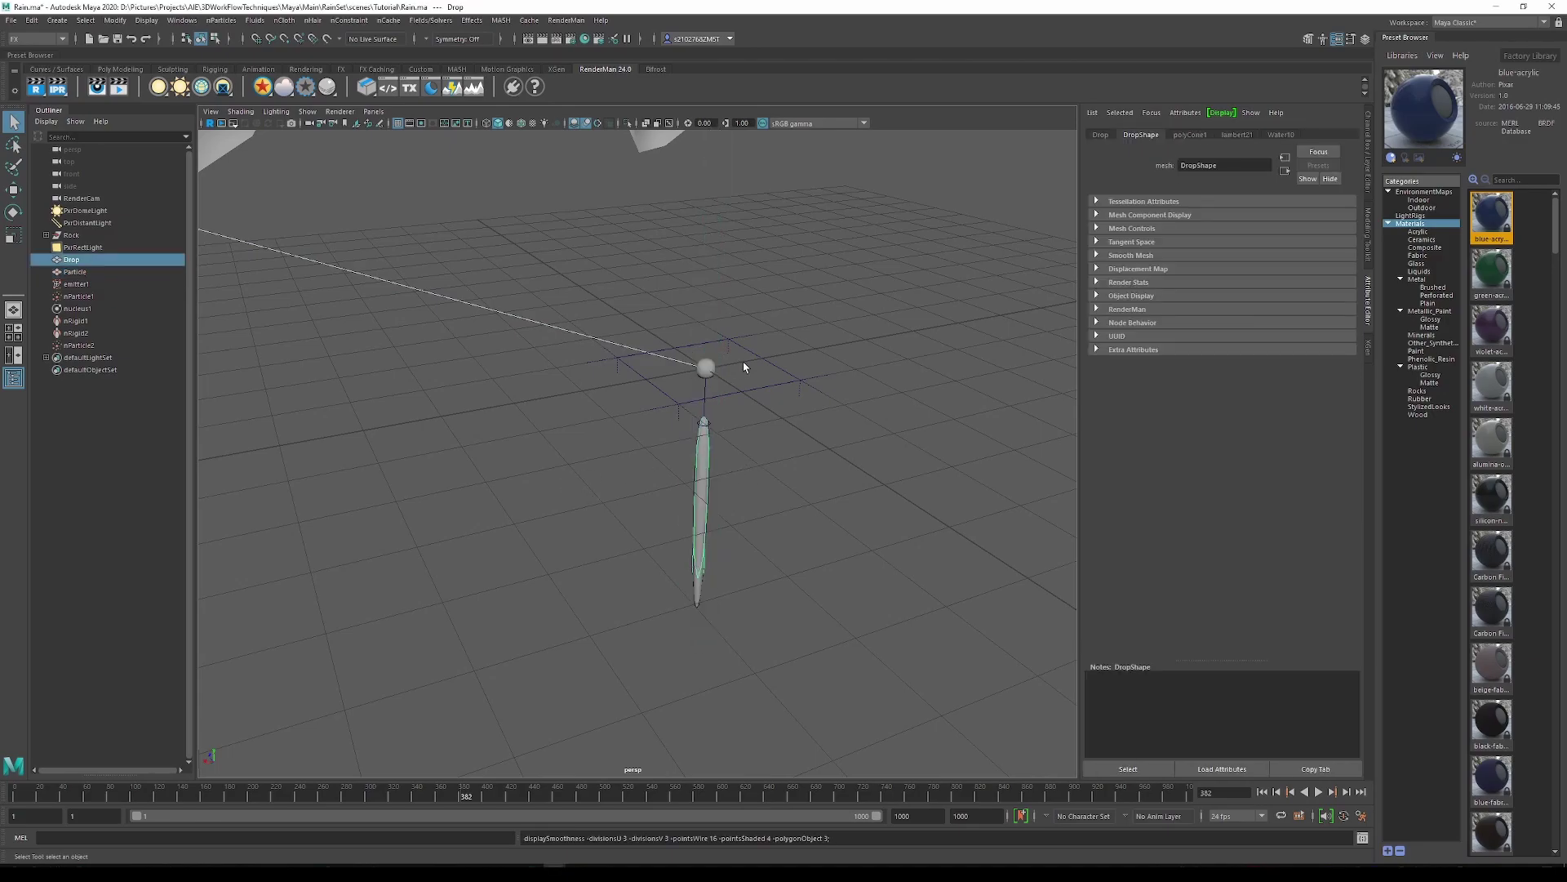
pyautogui.click(705, 369)
pyautogui.press('3')
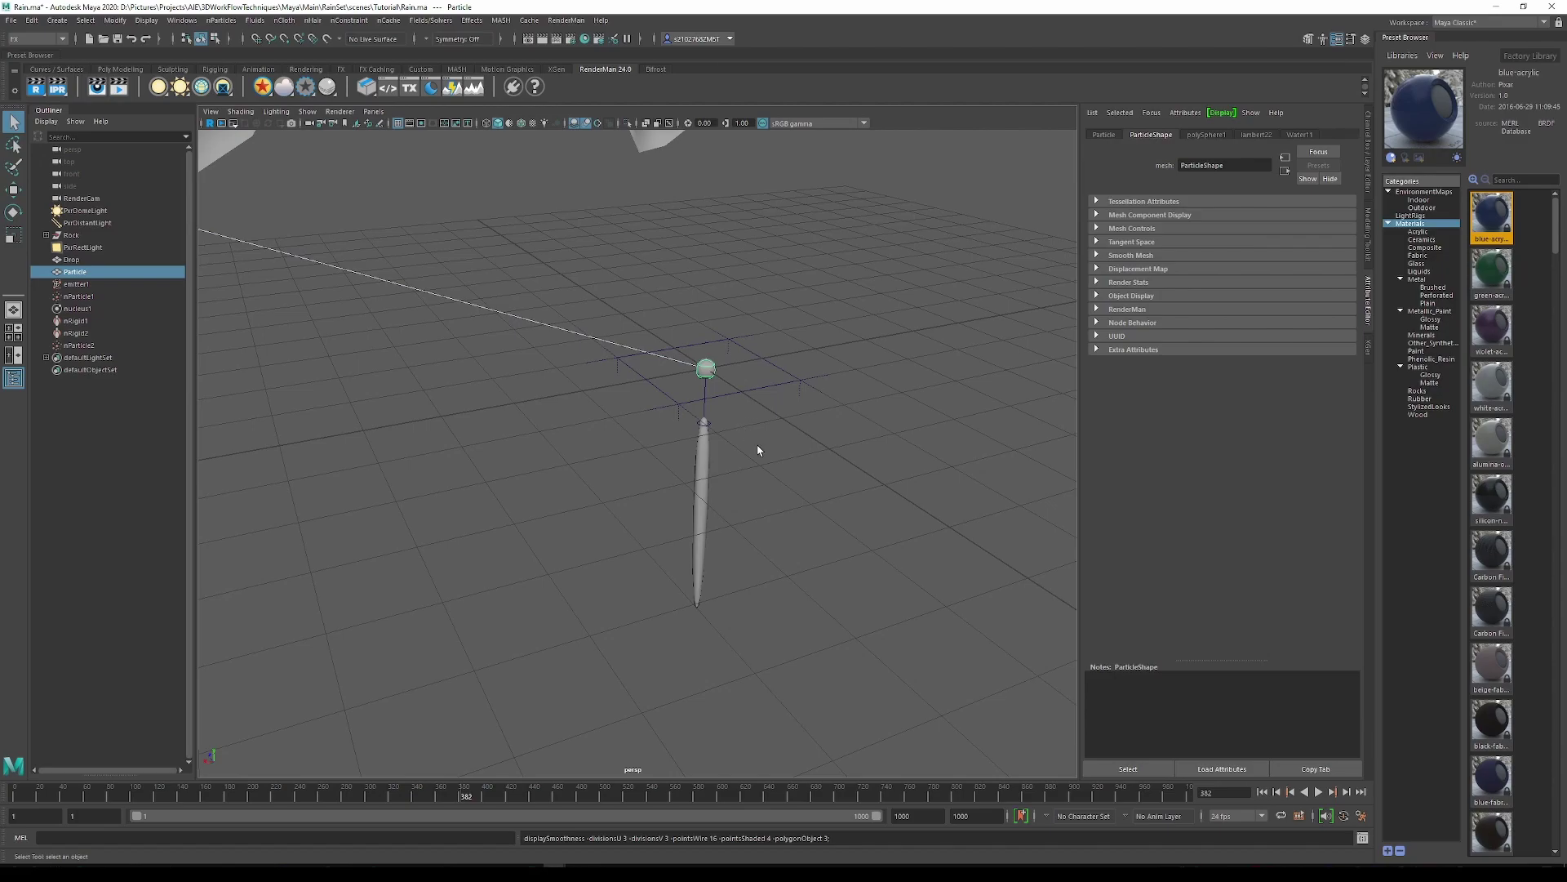
pyautogui.keyDown('alt'); pyautogui.moveTo(766, 454); pyautogui.dragTo(759, 413); pyautogui.keyUp('alt')
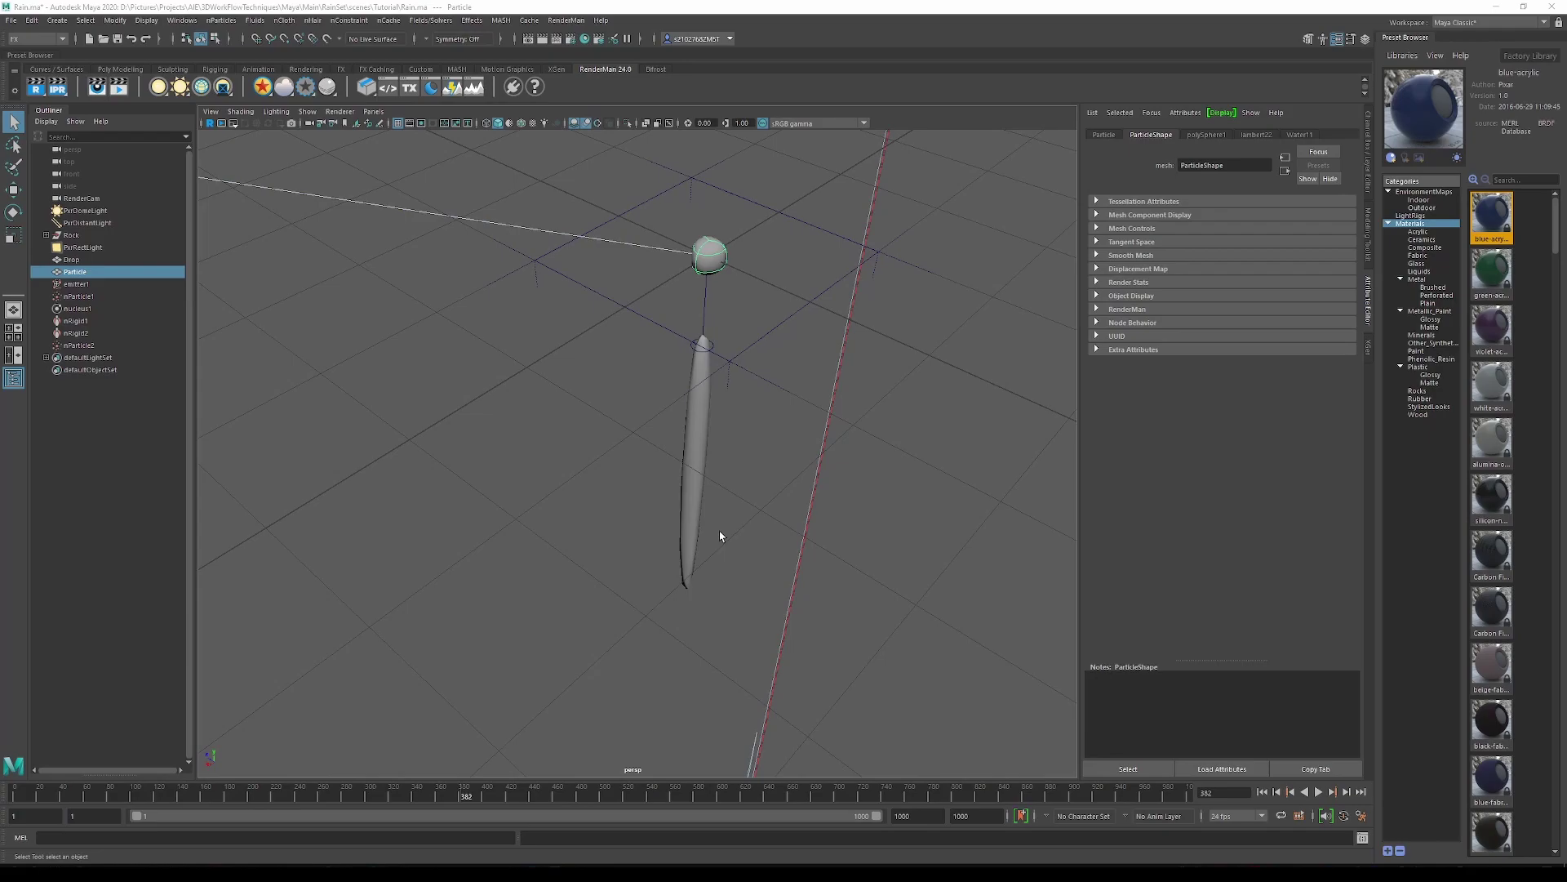
pyautogui.click(744, 513)
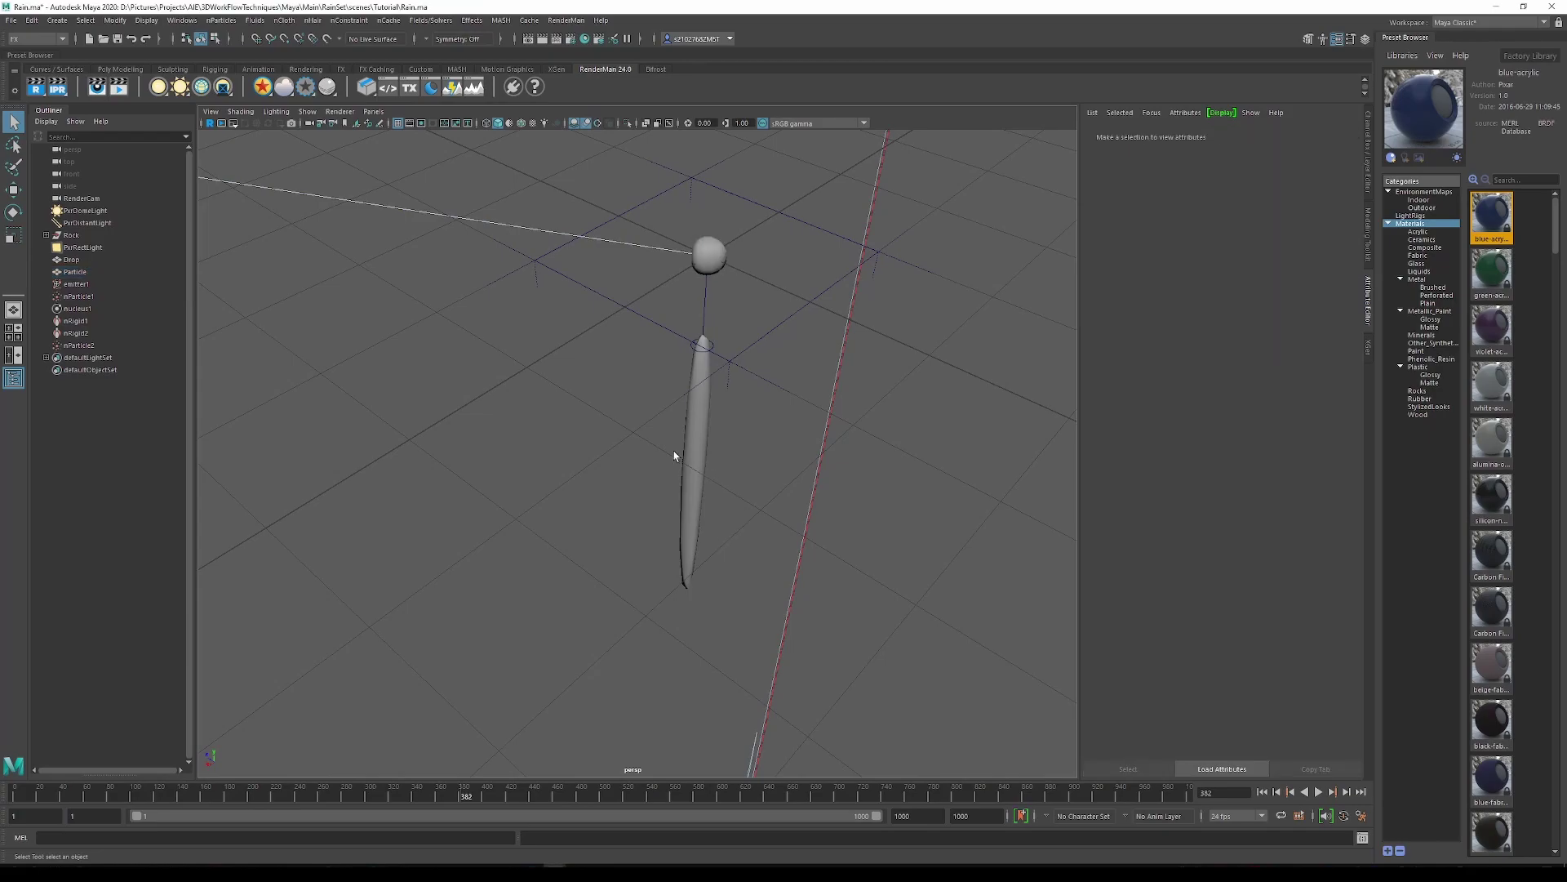
# - Instance the Drop mesh onto the nParticle1 rain particles
pyautogui.click(703, 418)
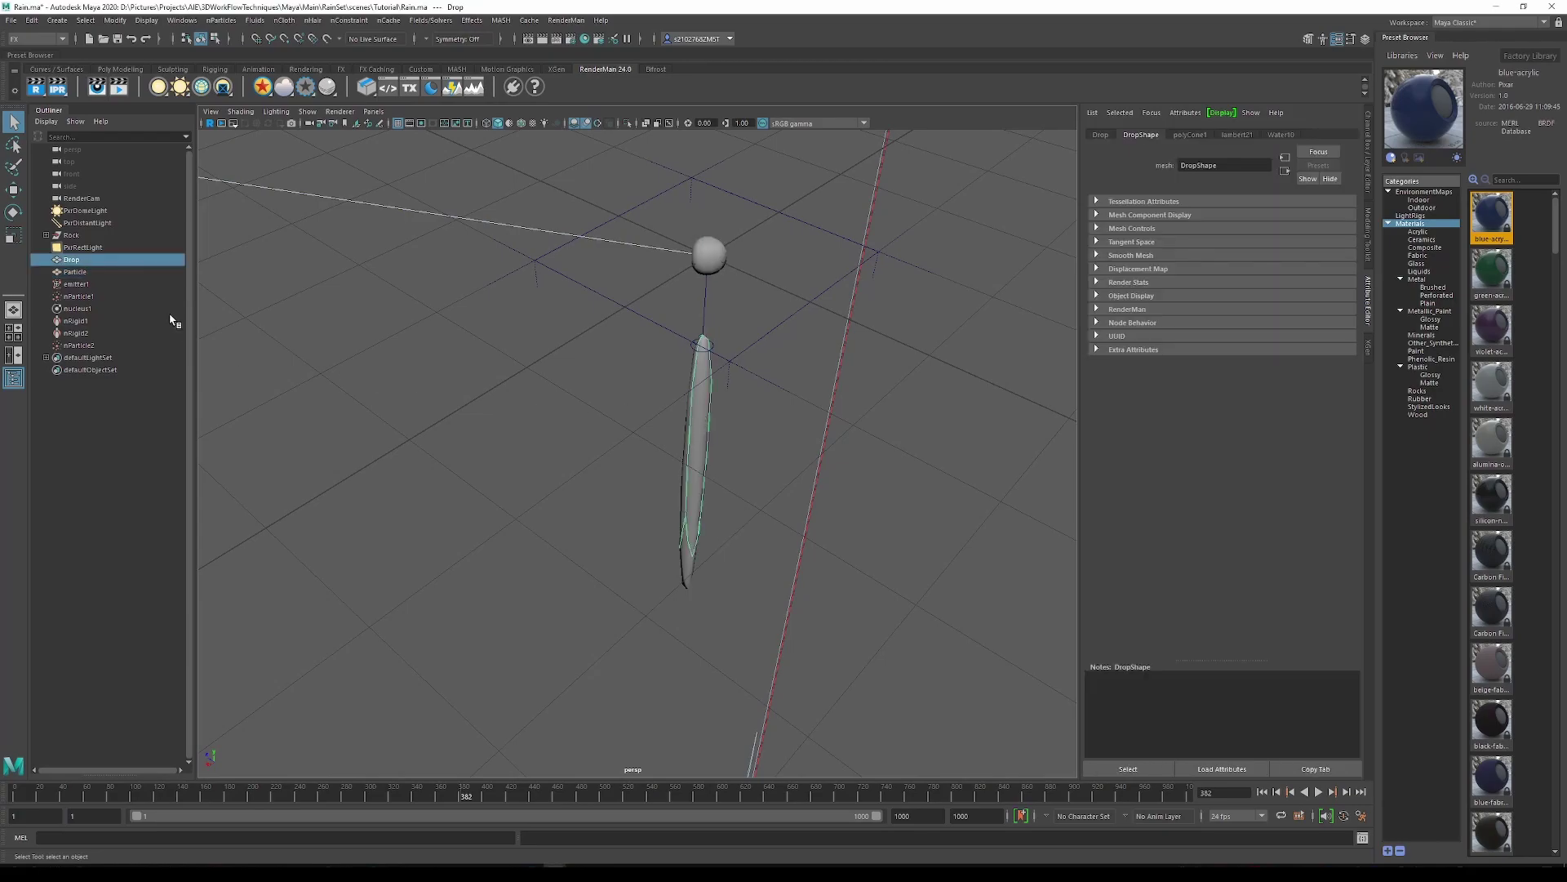
pyautogui.keyDown('ctrl'); pyautogui.click(79, 296); pyautogui.keyUp('ctrl')
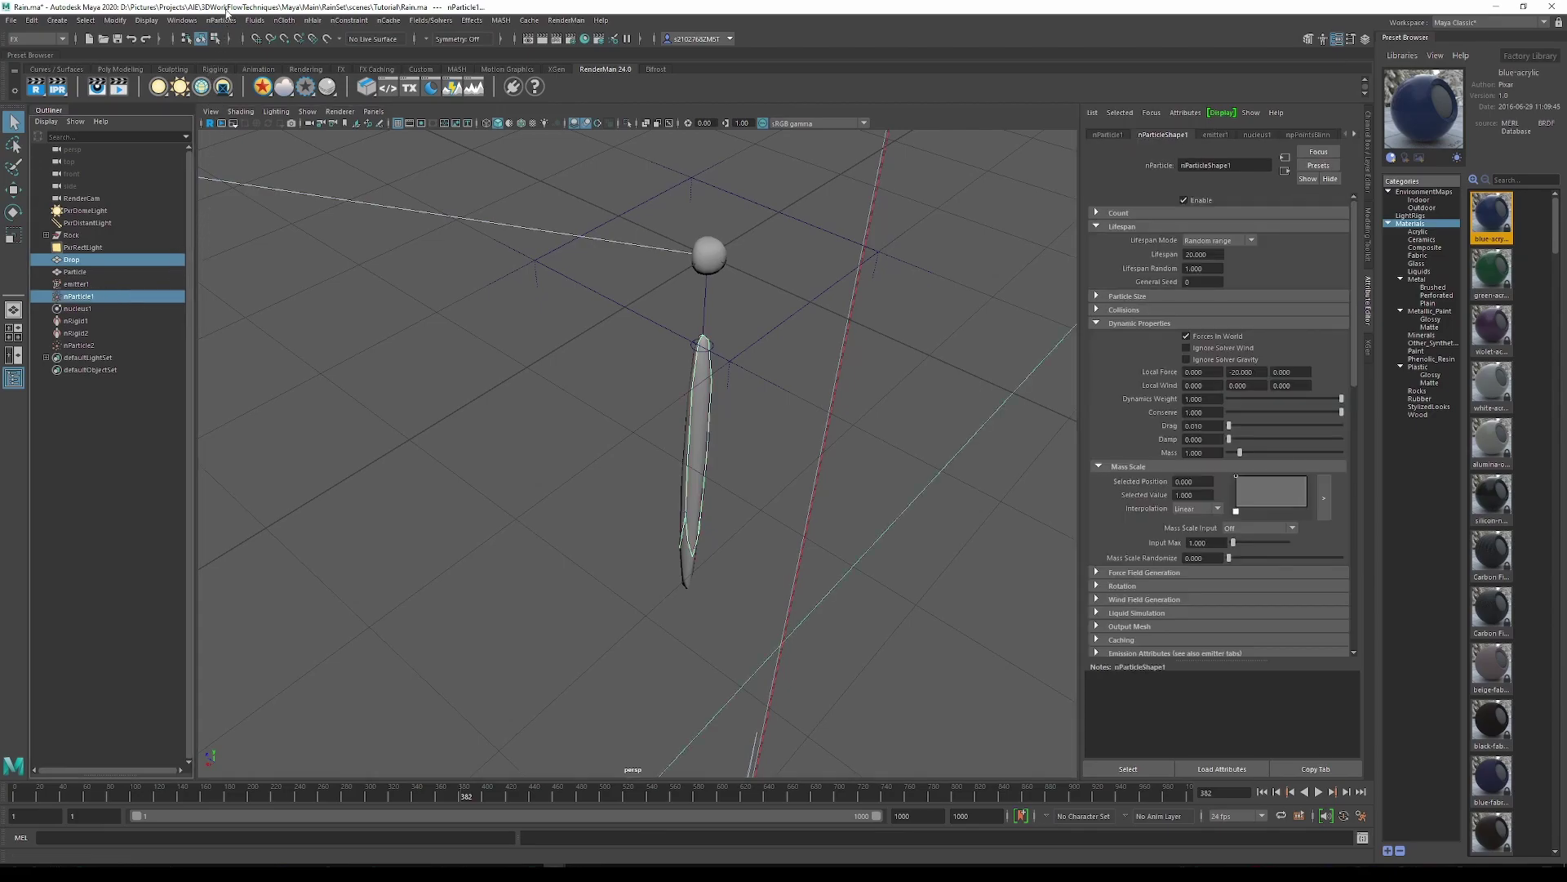
pyautogui.click(221, 19)
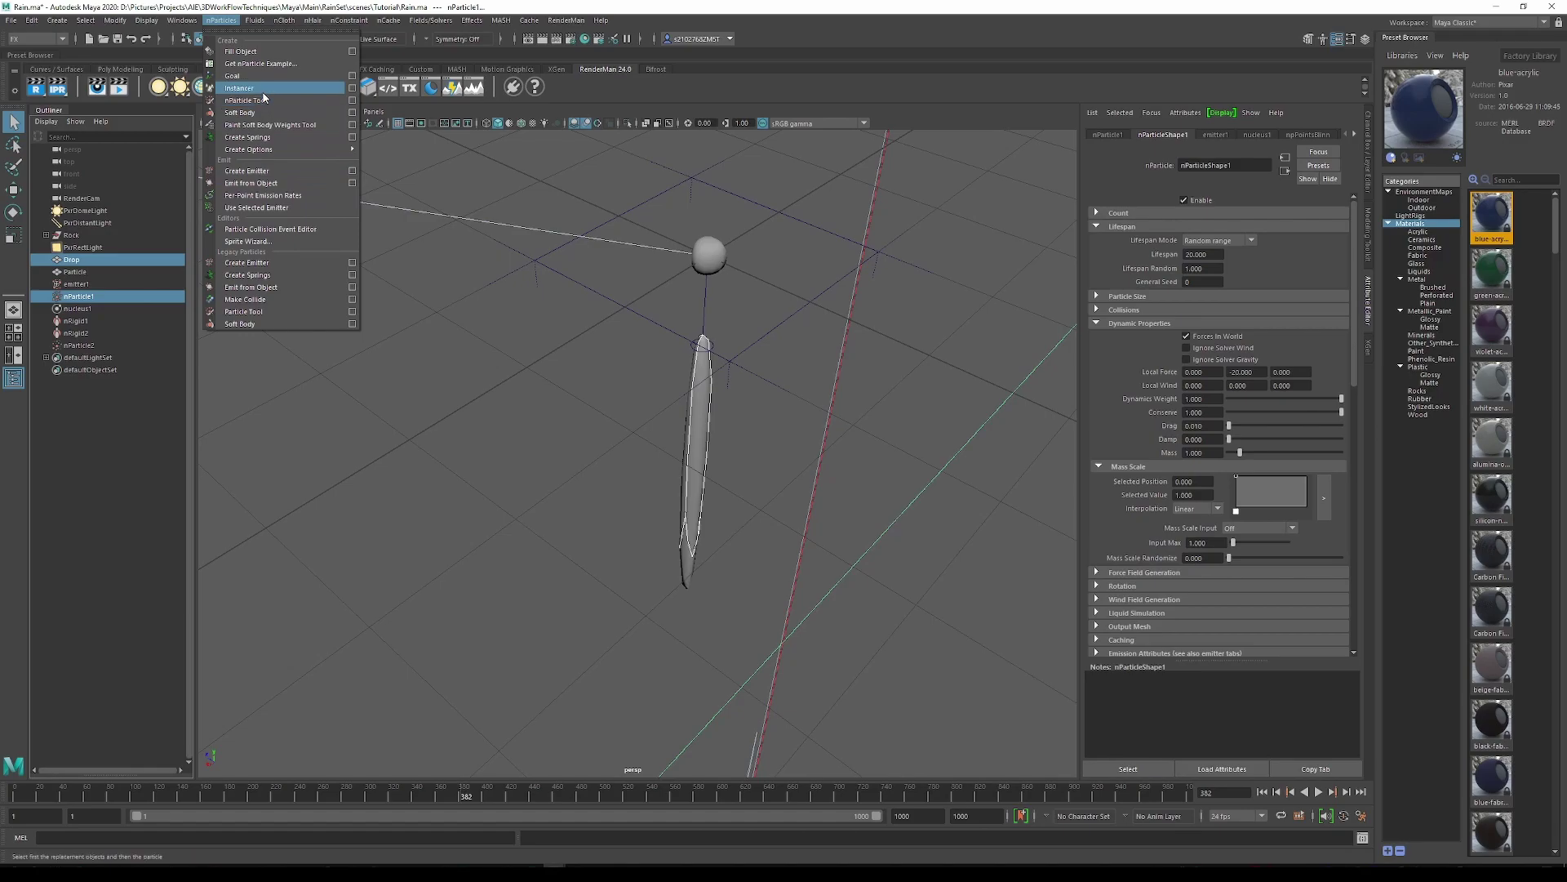
pyautogui.click(239, 87)
# - Examine up close how the instanced drops look and align with the falling rain
pyautogui.scroll(-8, 507, 347)
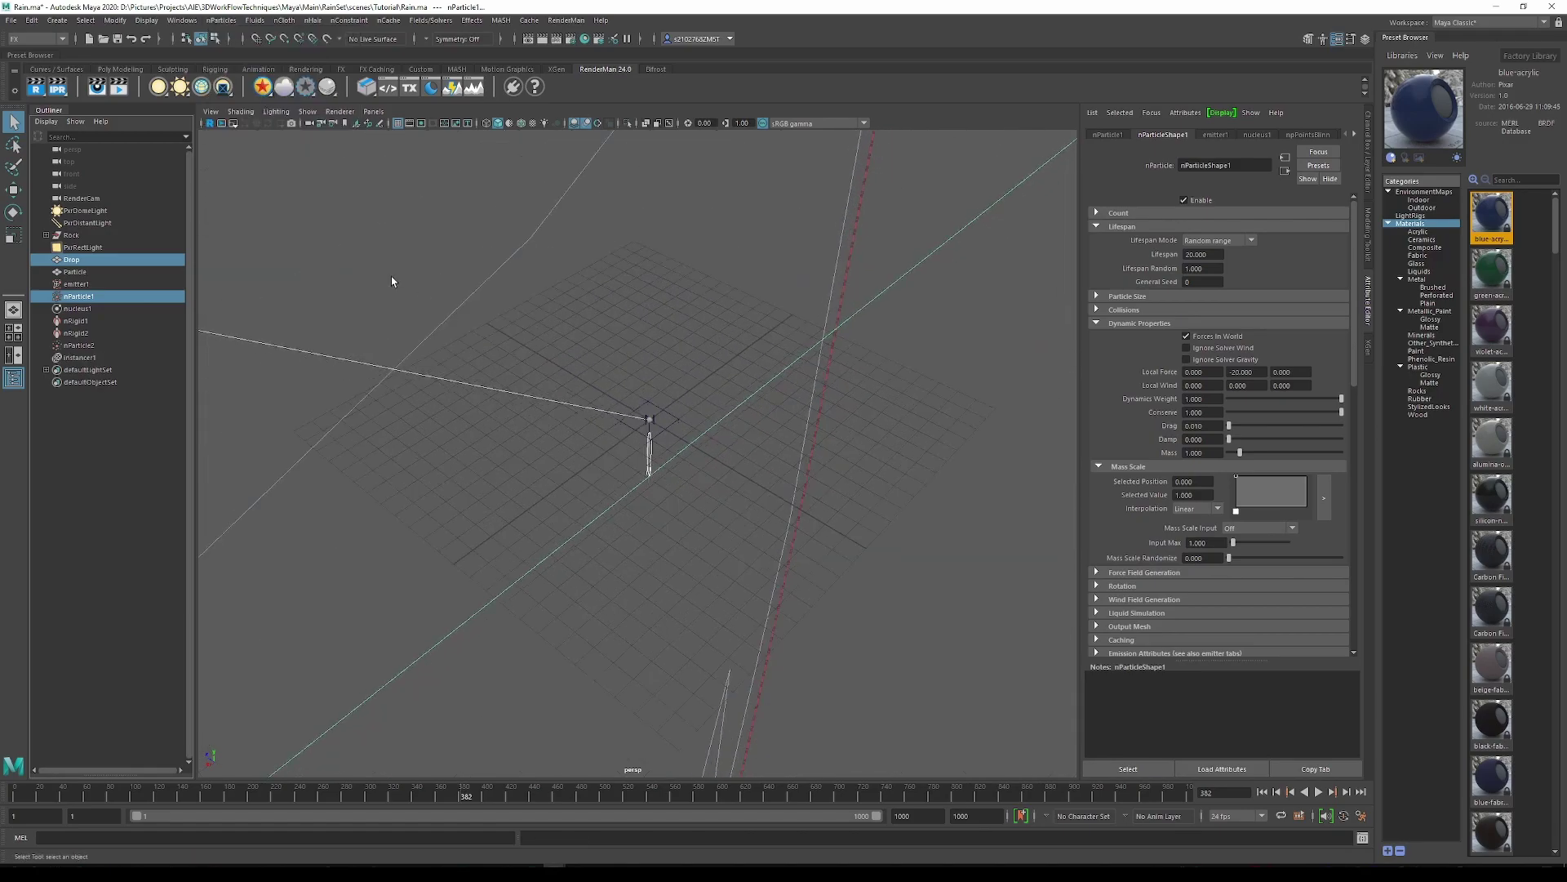
pyautogui.keyDown('alt'); pyautogui.moveTo(402, 283); pyautogui.dragTo(661, 373, button='middle'); pyautogui.keyUp('alt')
pyautogui.scroll(-3, 661, 373)
pyautogui.scroll(-5, 661, 373)
pyautogui.keyDown('alt'); pyautogui.moveTo(378, 269); pyautogui.dragTo(525, 350, button='middle'); pyautogui.keyUp('alt')
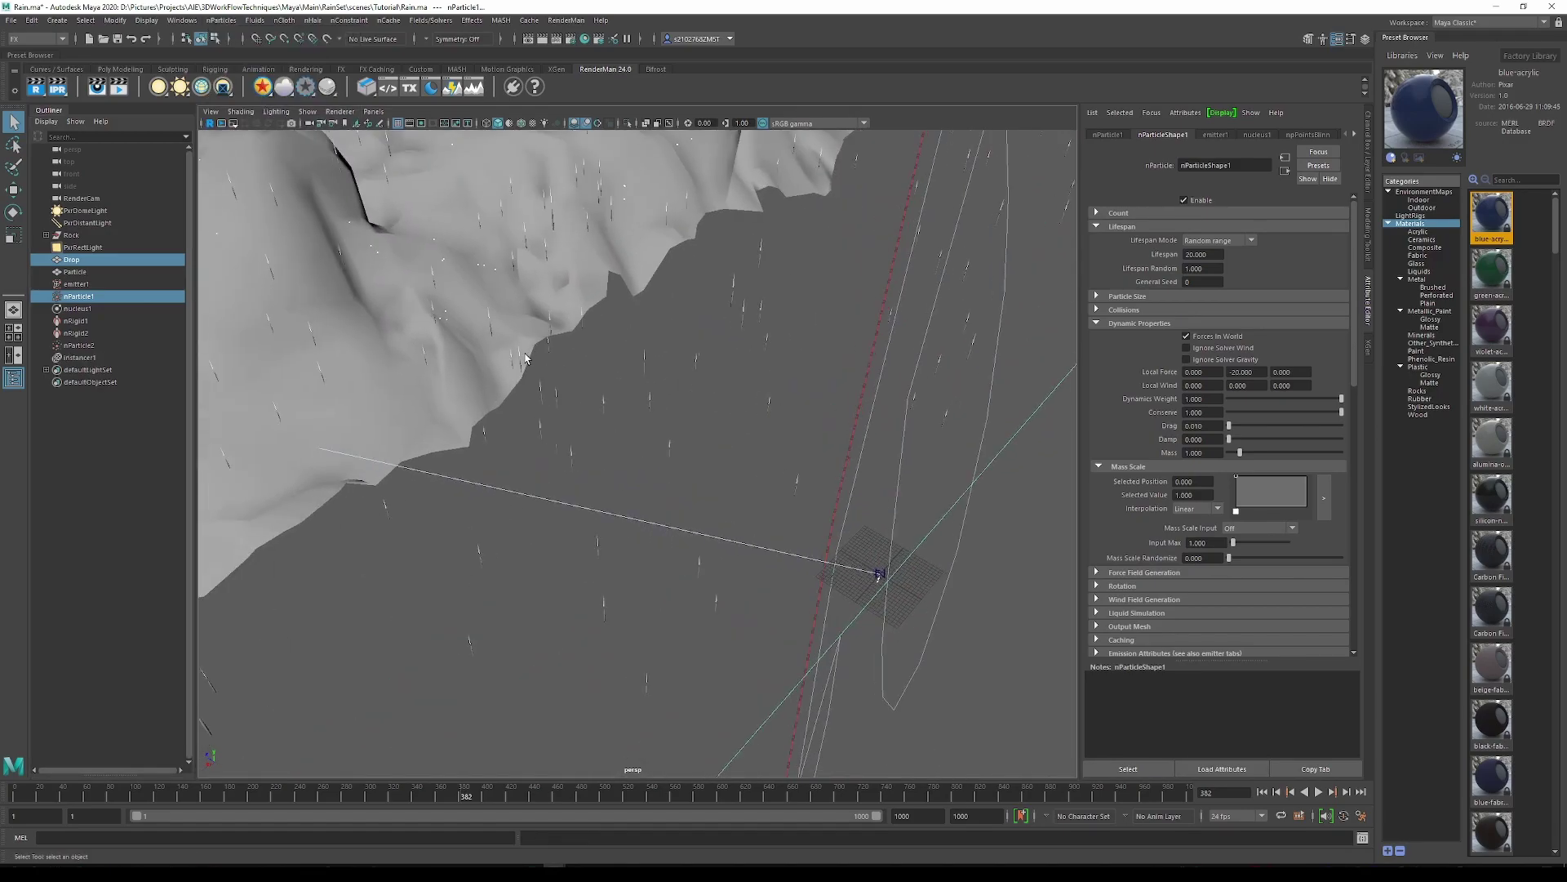
pyautogui.scroll(3, 556, 357)
pyautogui.scroll(4, 661, 330)
pyautogui.scroll(1, 661, 329)
pyautogui.keyDown('alt'); pyautogui.moveTo(661, 330); pyautogui.dragTo(623, 419, button='middle'); pyautogui.keyUp('alt')
pyautogui.scroll(3, 650, 283)
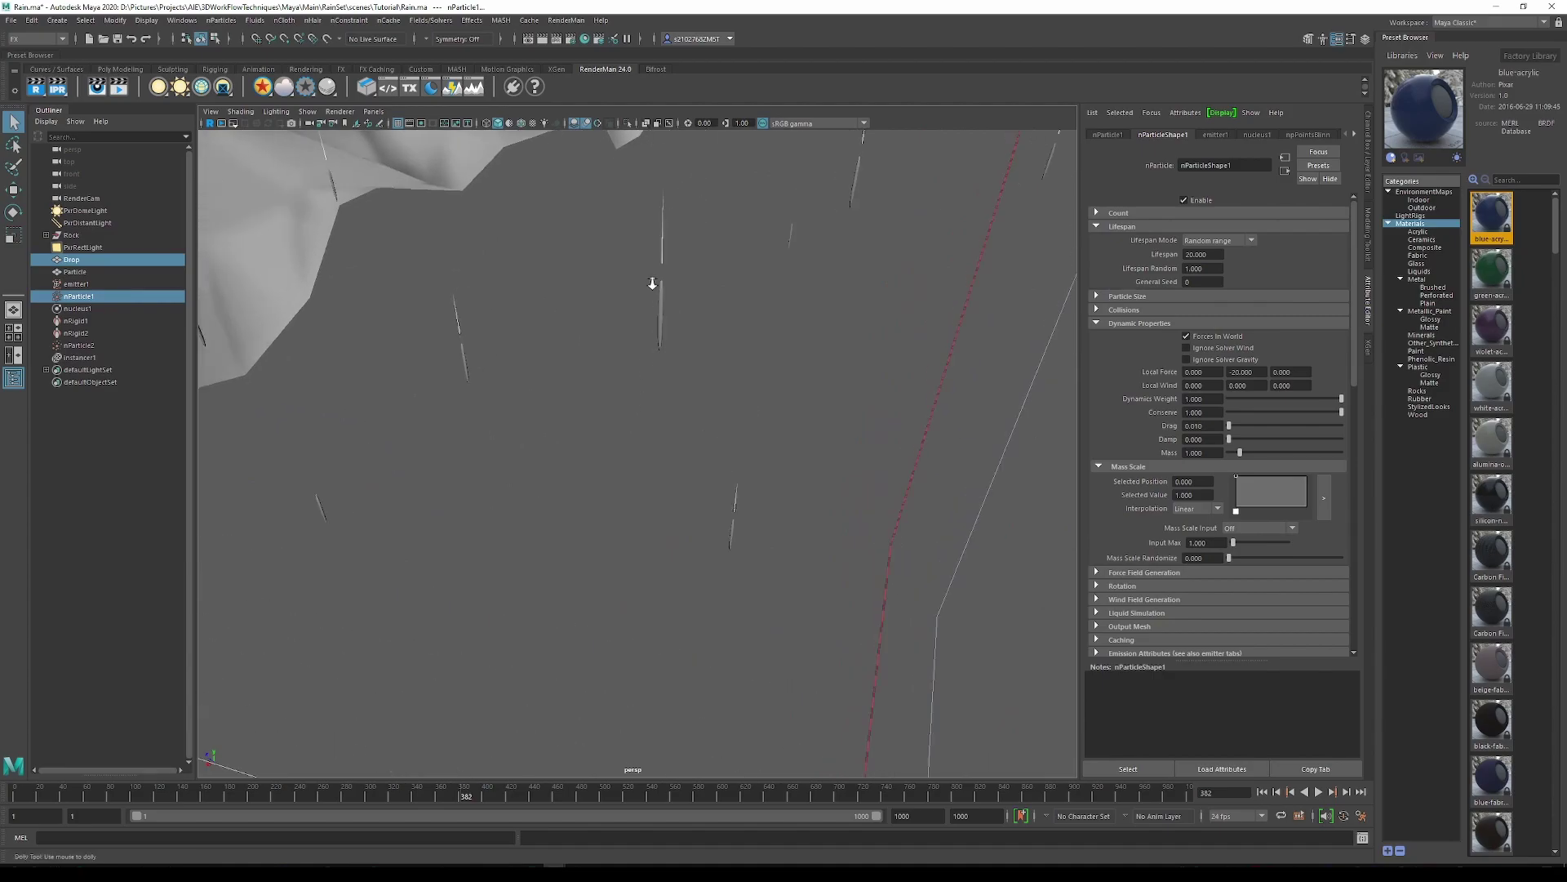
pyautogui.keyDown('alt'); pyautogui.moveTo(667, 277); pyautogui.dragTo(652, 230, button='middle'); pyautogui.keyUp('alt')
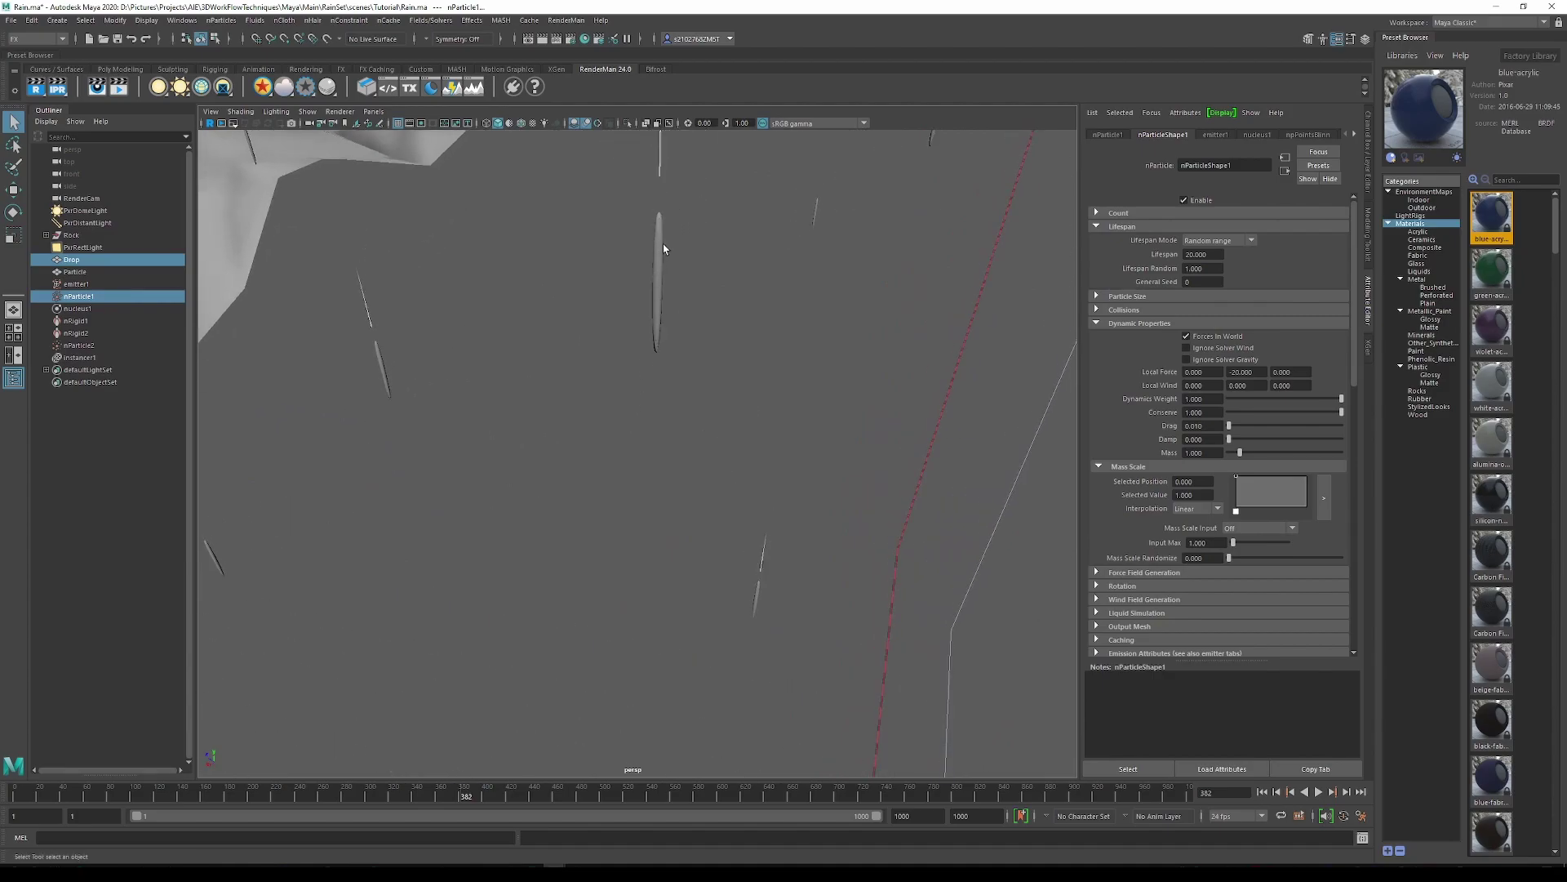
pyautogui.scroll(-3, 661, 245)
pyautogui.moveTo(826, 431)
pyautogui.keyDown('alt'); pyautogui.mouseDown(button='middle')
pyautogui.moveTo(787, 371)
pyautogui.moveTo(731, 381)
pyautogui.mouseUp(button='middle'); pyautogui.keyUp('alt')
# - Instance the Particle sphere mesh onto the nParticle2 splash particles
pyautogui.click(98, 271)
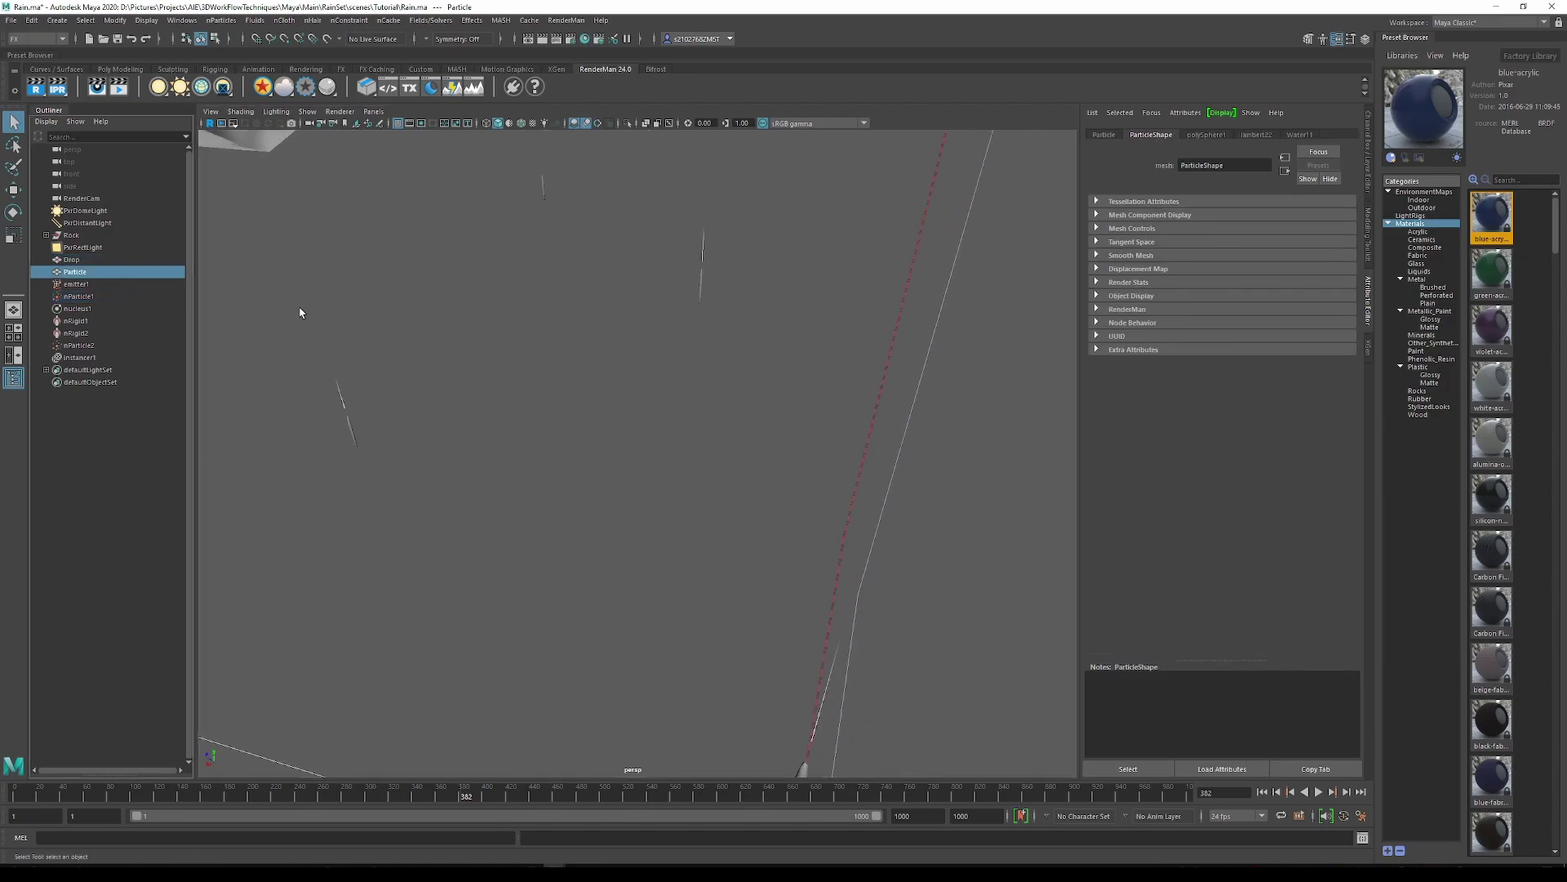
pyautogui.press('f')
pyautogui.keyDown('alt'); pyautogui.moveTo(773, 424); pyautogui.dragTo(808, 353); pyautogui.keyUp('alt')
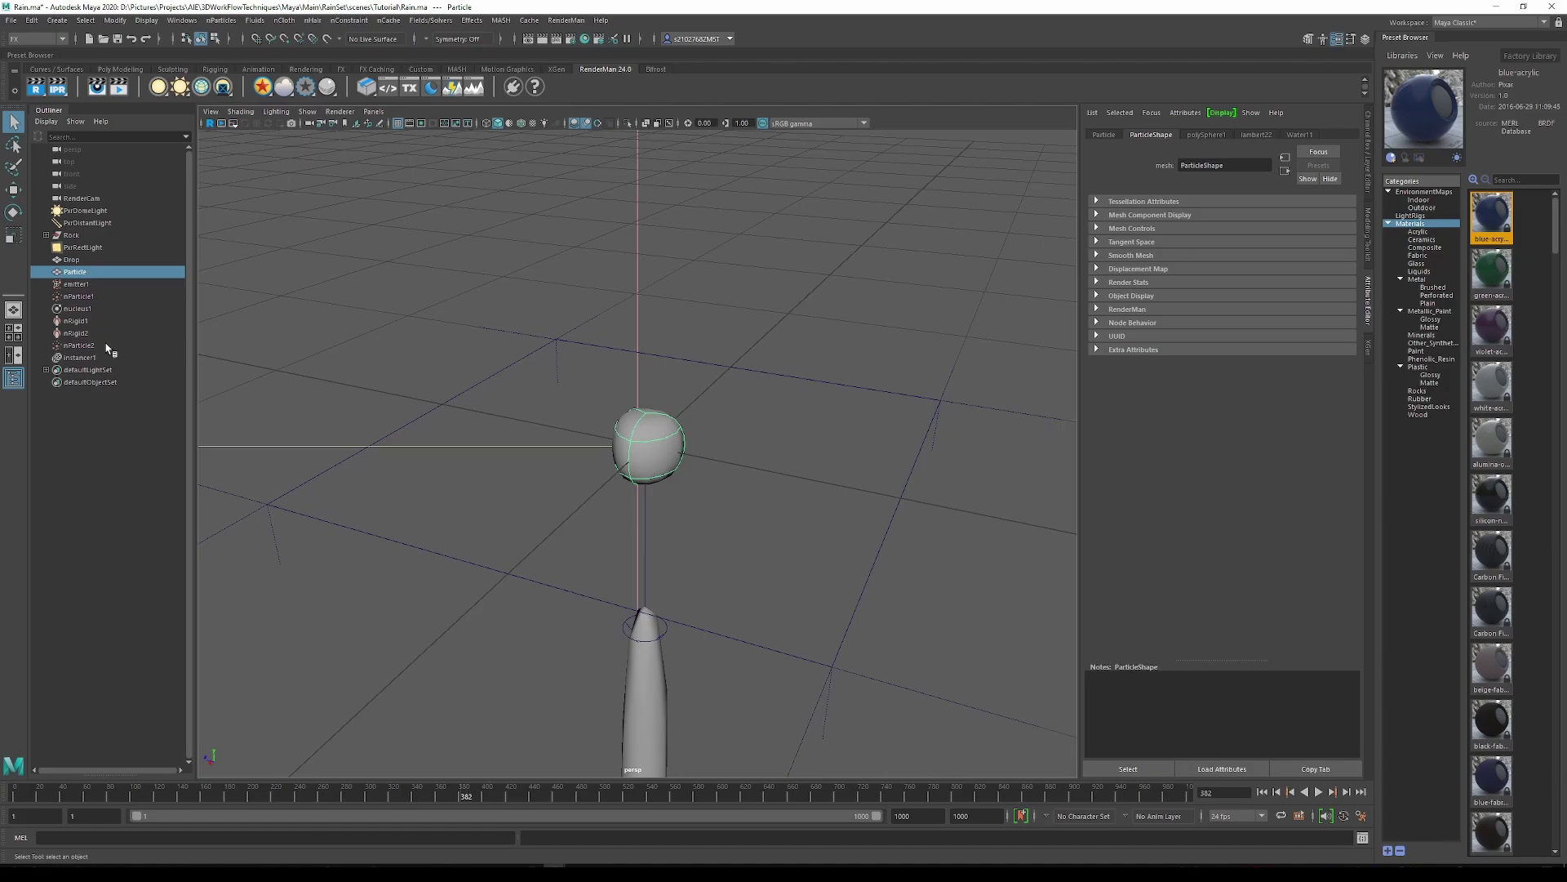
pyautogui.keyDown('ctrl'); pyautogui.click(112, 346); pyautogui.keyUp('ctrl')
pyautogui.click(221, 20)
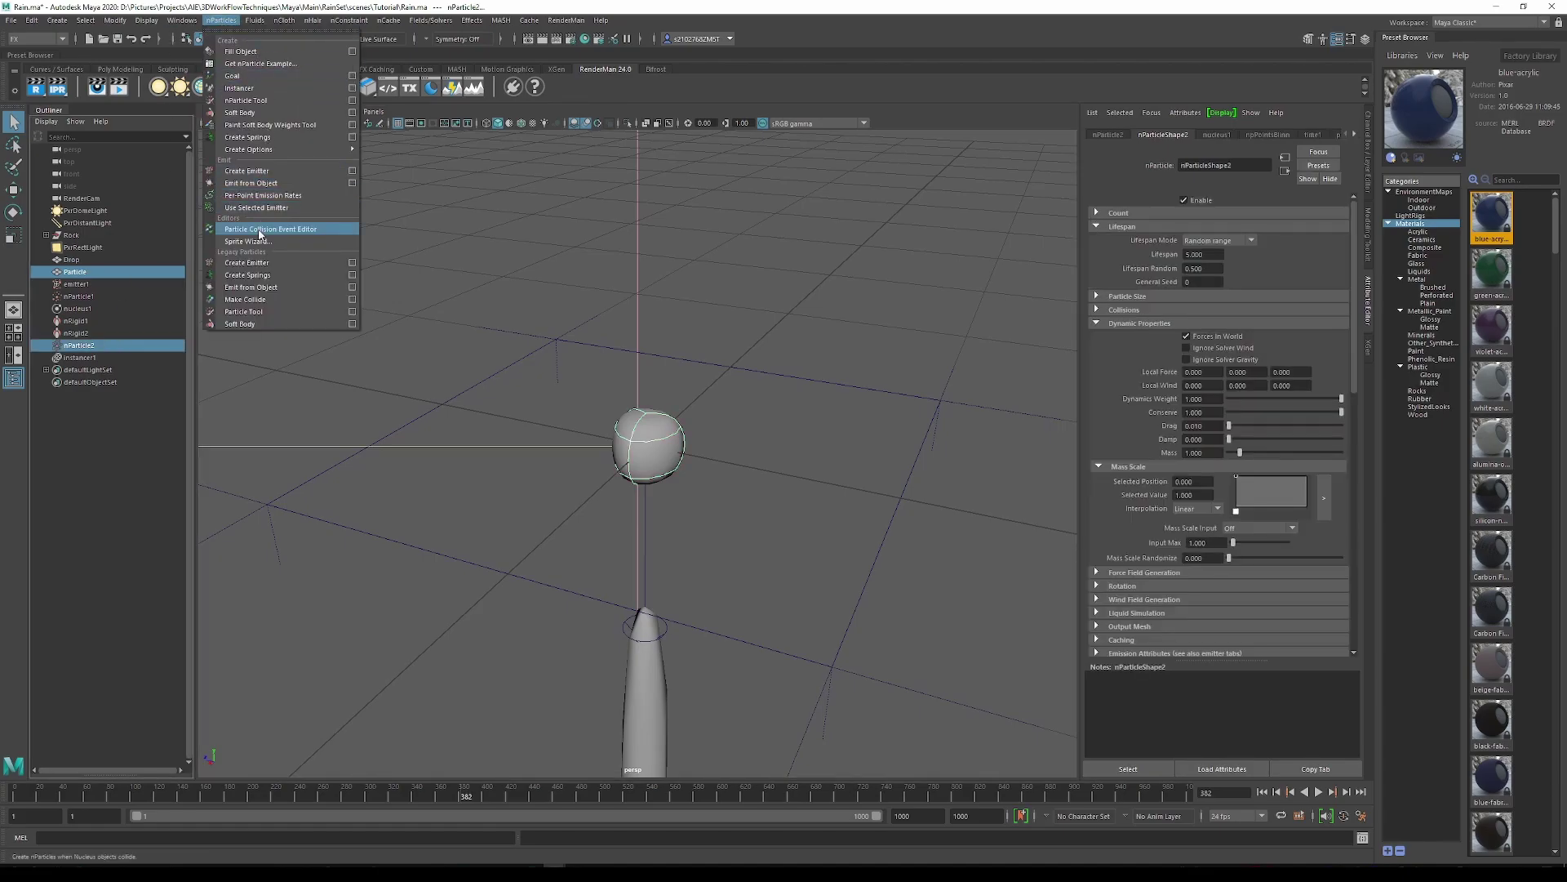
pyautogui.click(263, 92)
# - Examine the instanced splash spheres and raindrops around the rocks up close
pyautogui.scroll(-10, 602, 385)
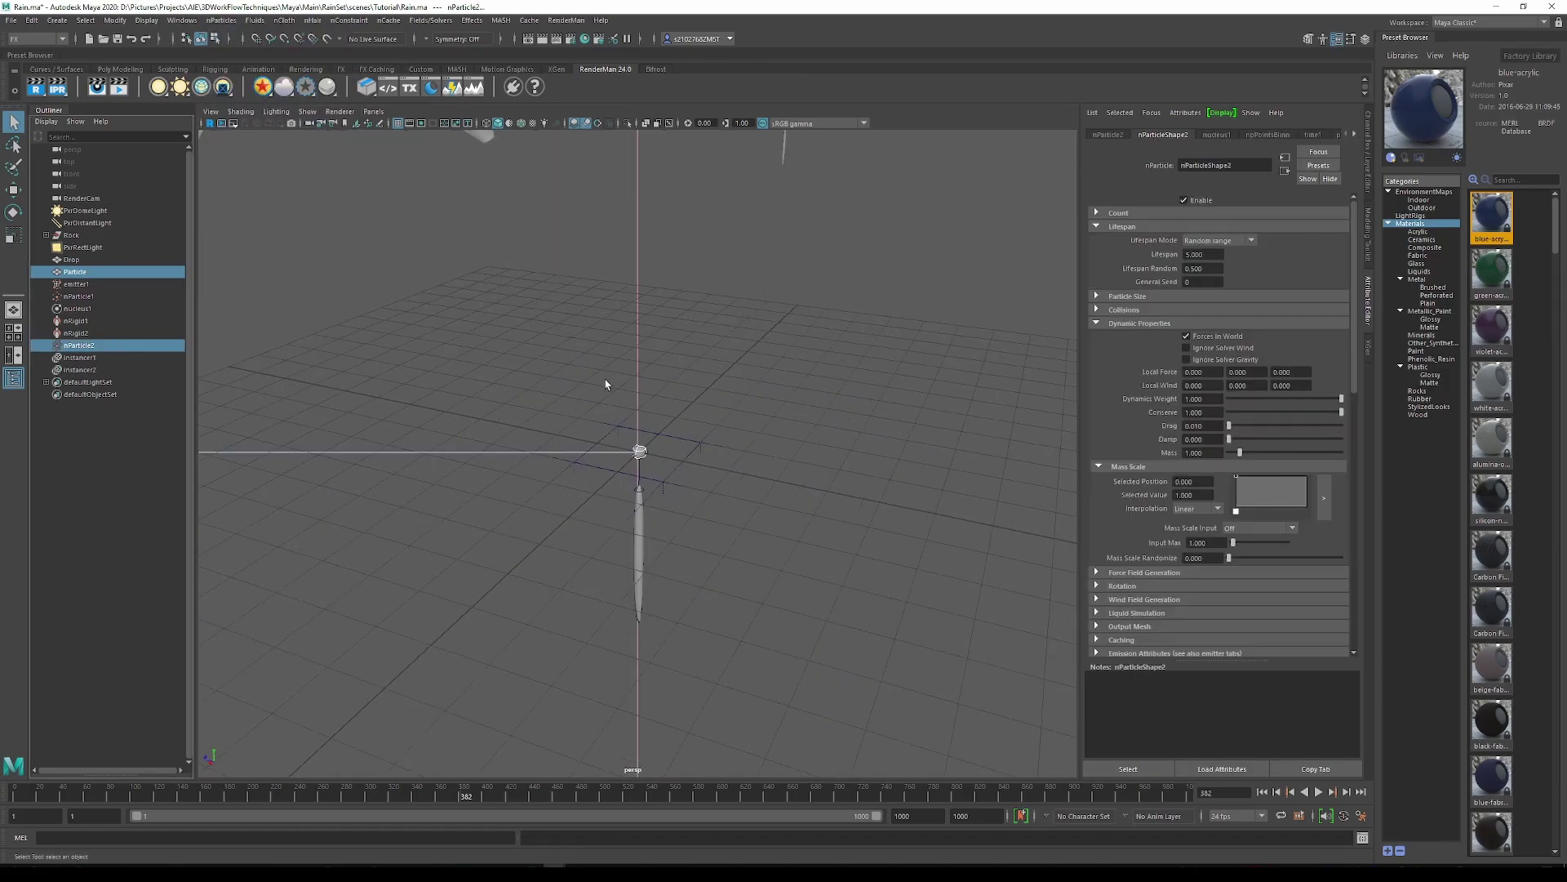
pyautogui.keyDown('alt'); pyautogui.moveTo(738, 395); pyautogui.dragTo(809, 447); pyautogui.keyUp('alt')
pyautogui.keyDown('alt'); pyautogui.moveTo(809, 447); pyautogui.dragTo(699, 458, button='middle'); pyautogui.keyUp('alt')
pyautogui.keyDown('alt'); pyautogui.moveTo(699, 458); pyautogui.dragTo(425, 400); pyautogui.keyUp('alt')
pyautogui.scroll(6, 425, 400)
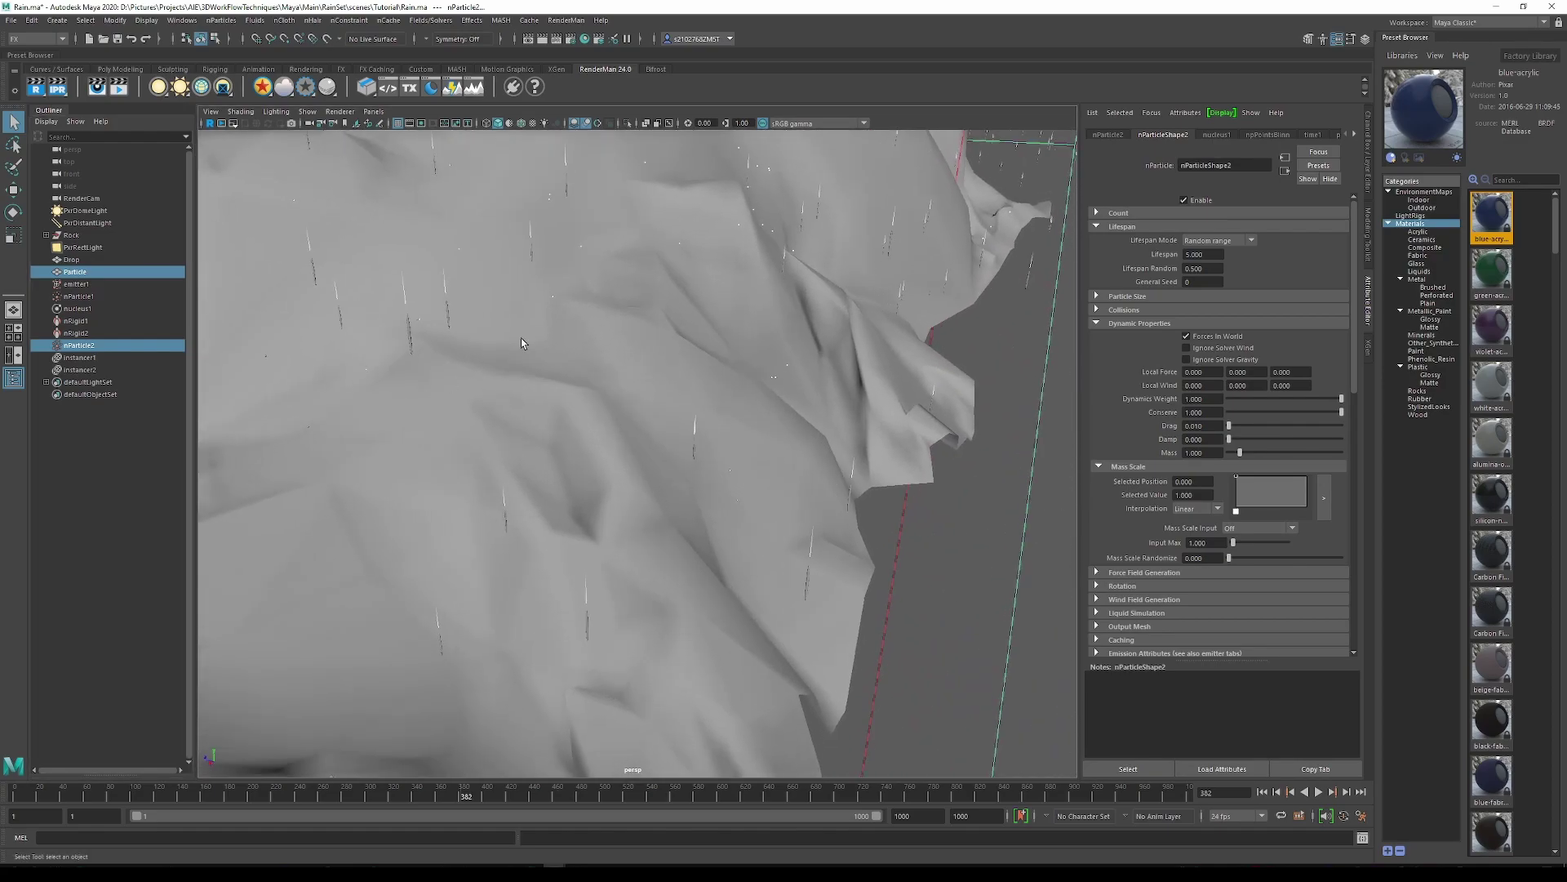
pyautogui.keyDown('alt'); pyautogui.moveTo(738, 534); pyautogui.dragTo(738, 534, button='middle'); pyautogui.keyUp('alt')
pyautogui.keyDown('alt'); pyautogui.moveTo(738, 533); pyautogui.dragTo(629, 520, button='right'); pyautogui.keyUp('alt')
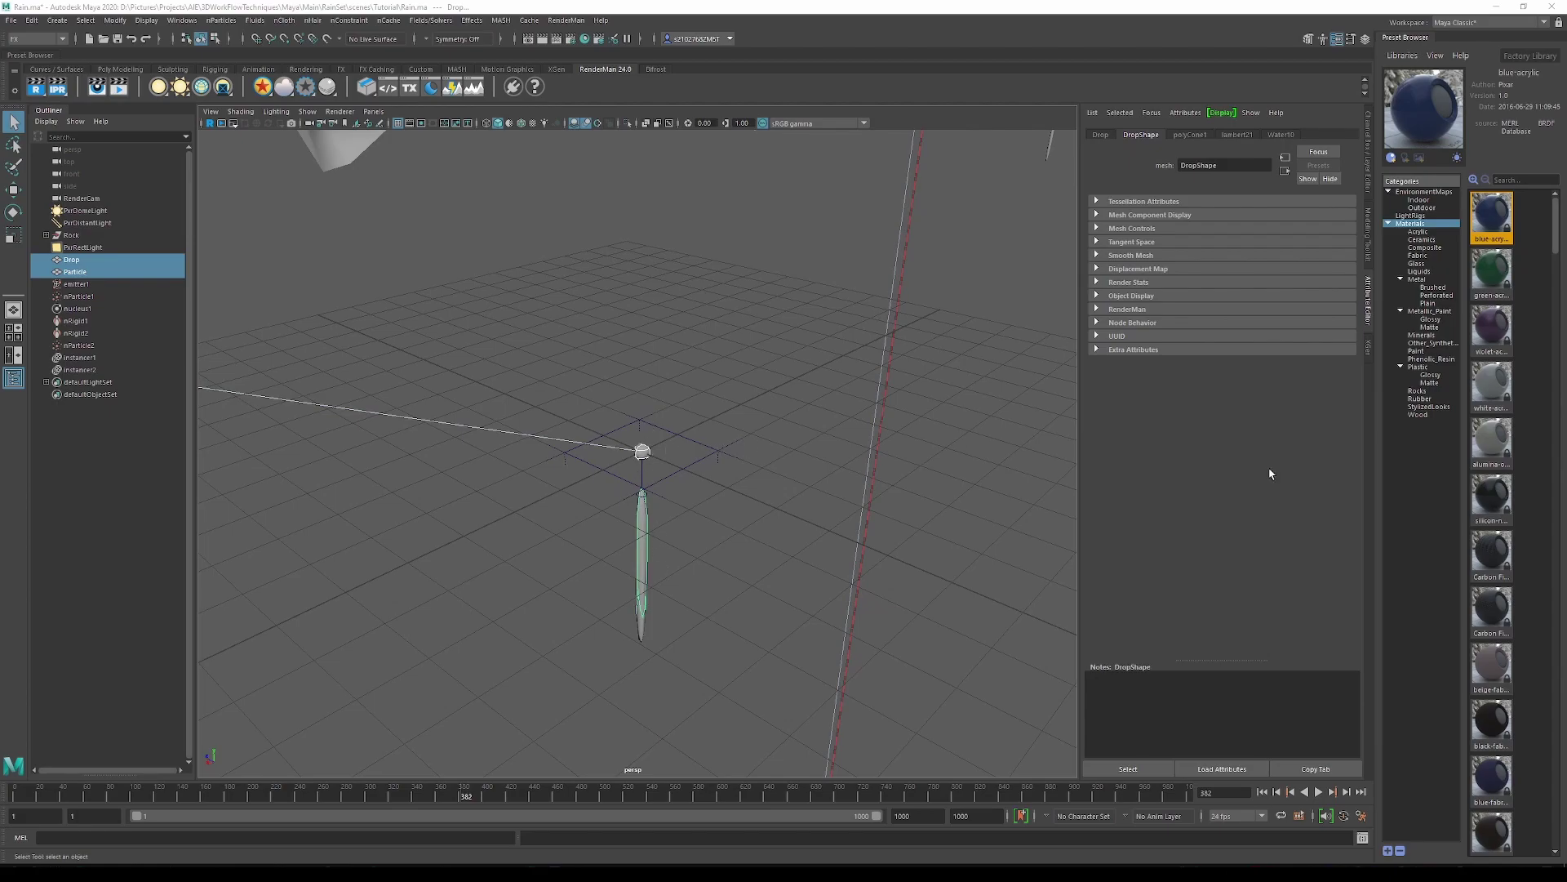
pyautogui.click(793, 371)
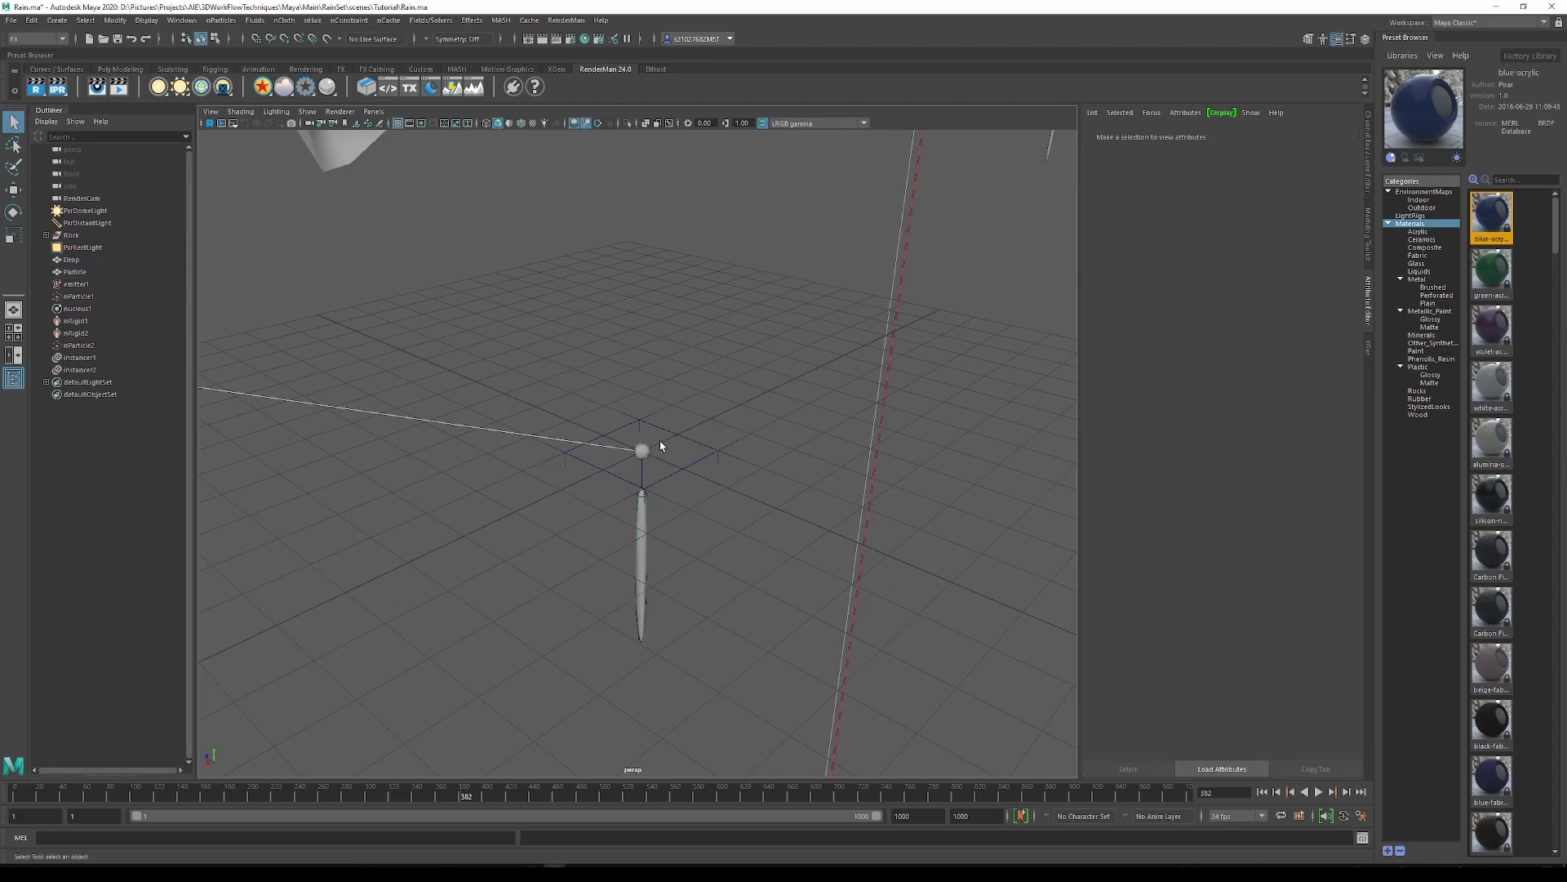
# - Import the RenderMan Water preset from the Liquids category and assign it to the Drop and Particle meshes
pyautogui.click(643, 455)
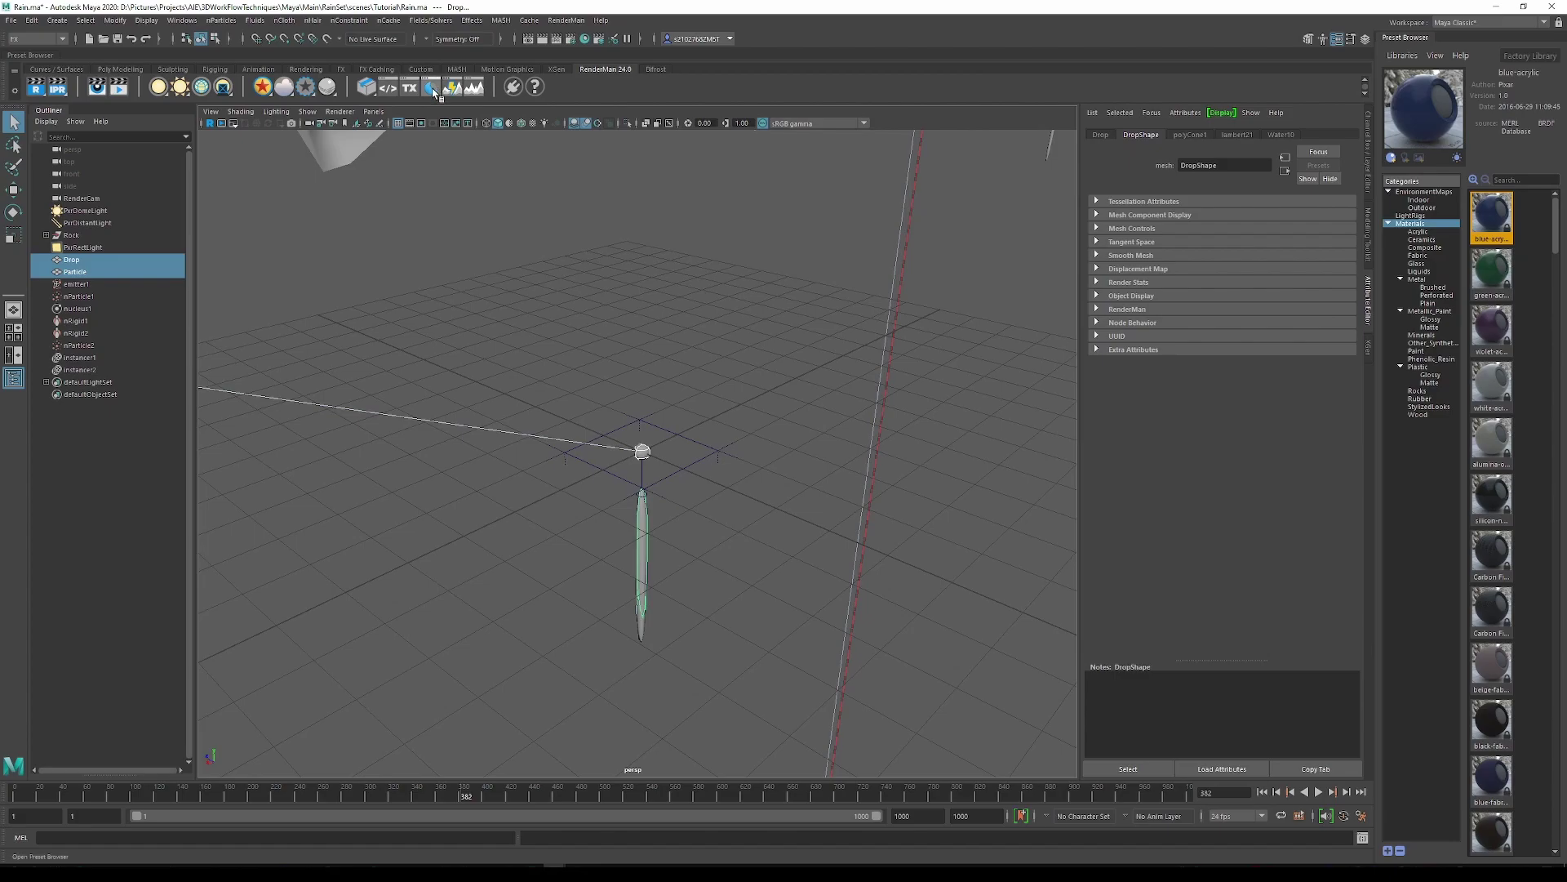
pyautogui.click(1437, 271)
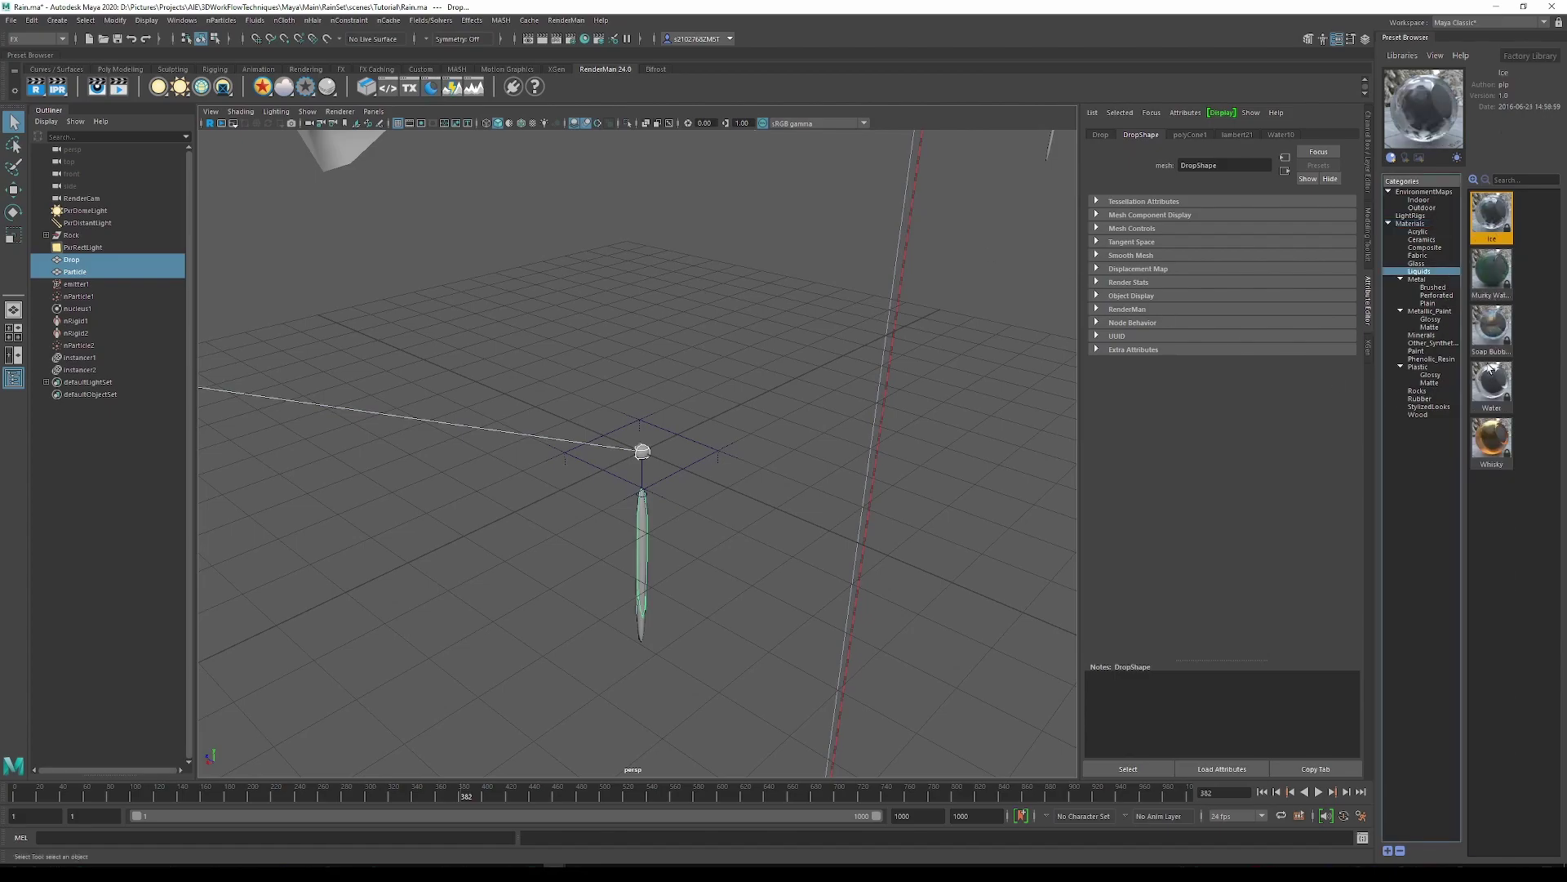
pyautogui.rightClick(1500, 399)
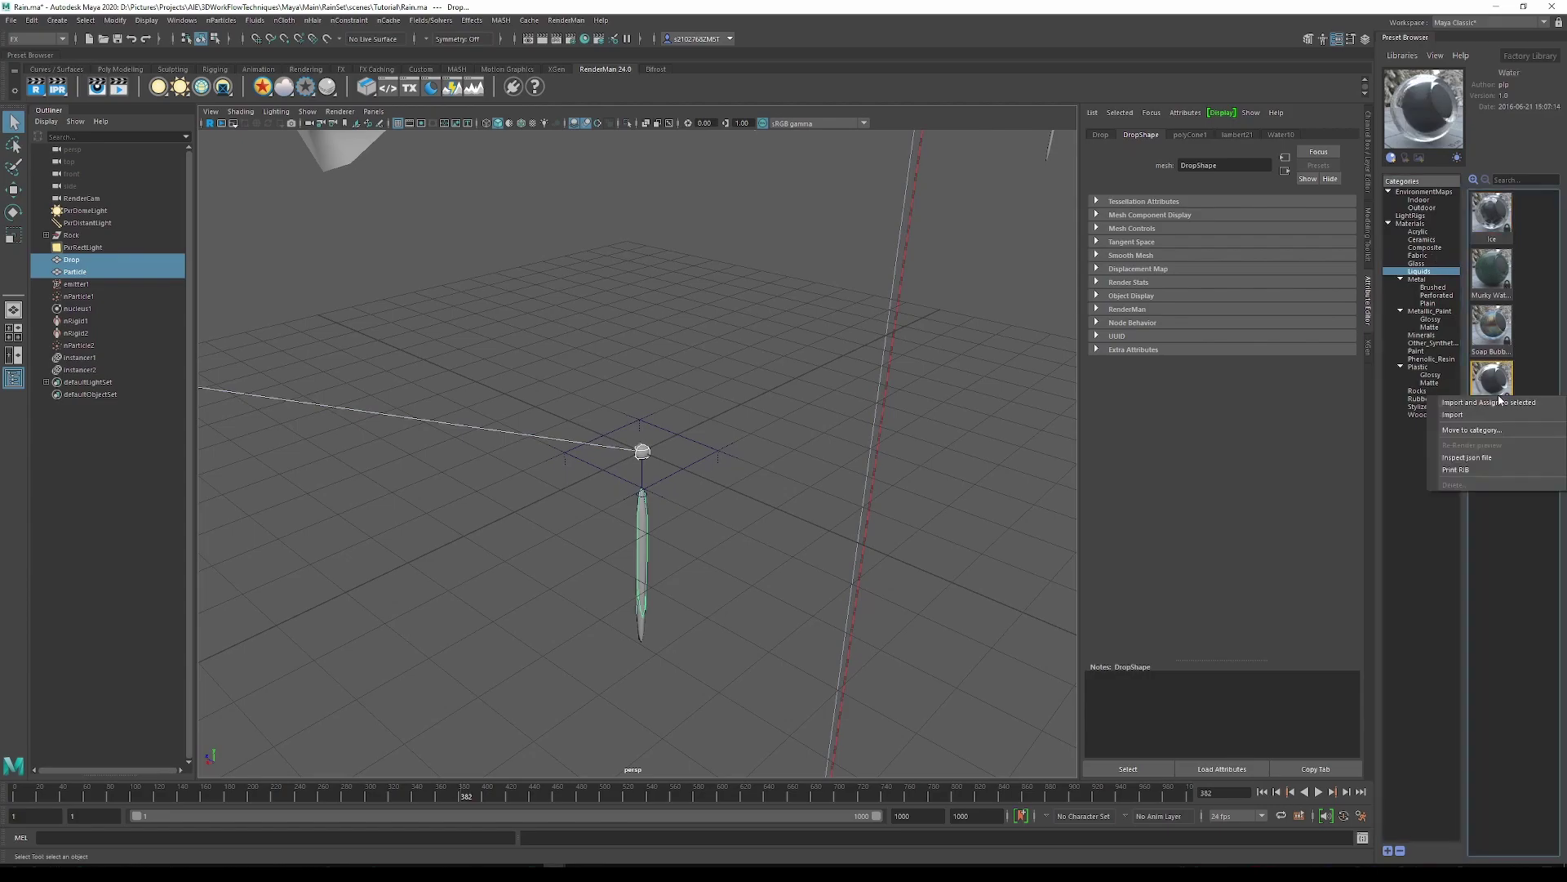
pyautogui.click(1500, 403)
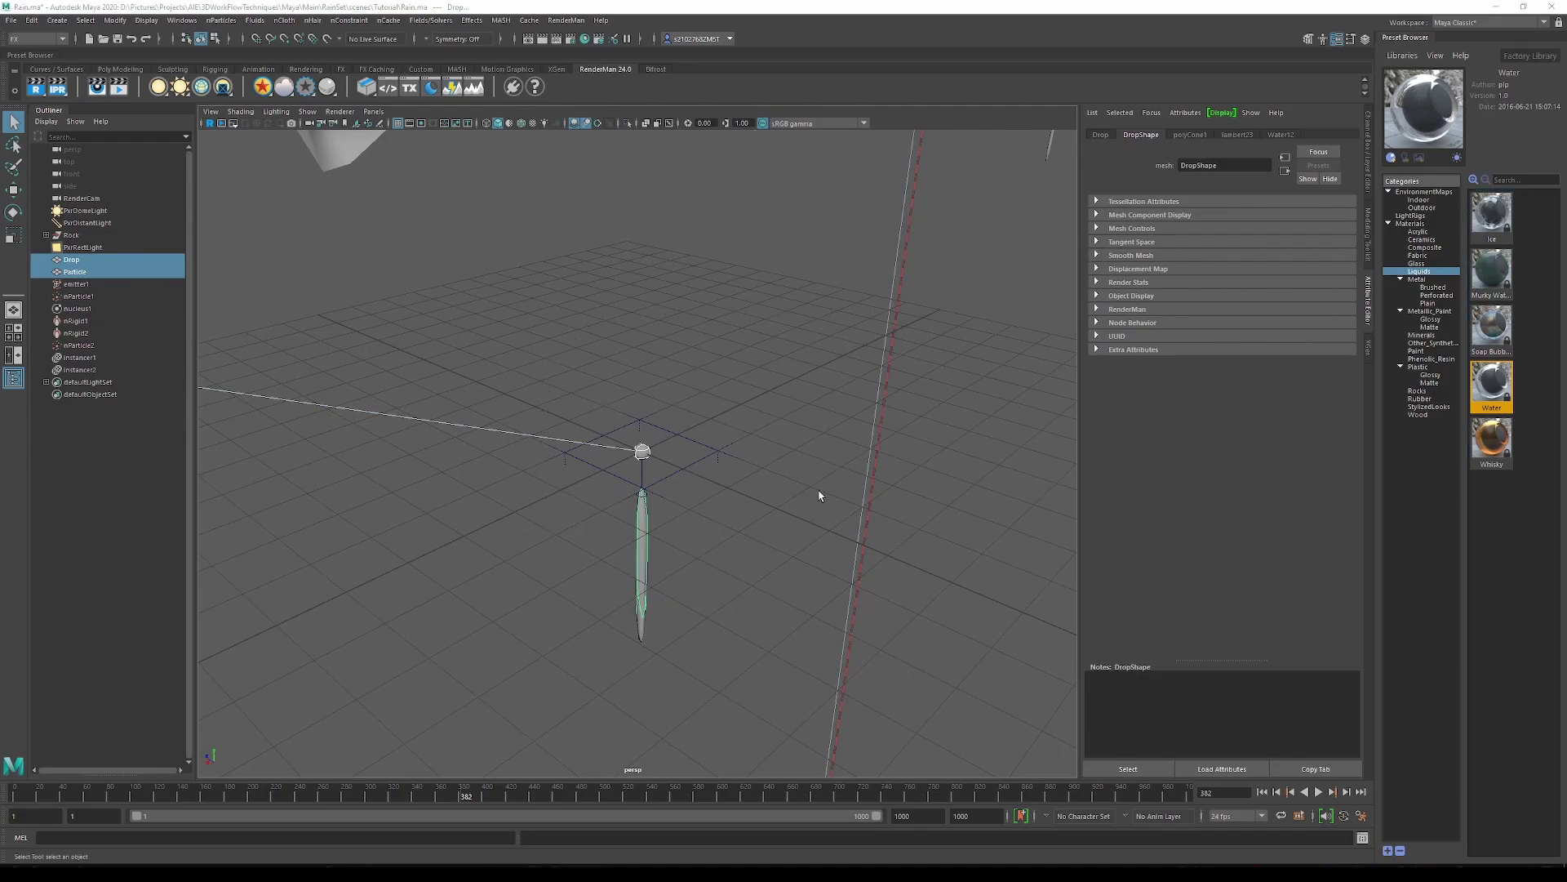
# - Look through RenderCam in the viewport and render the current frame with RenderMan
pyautogui.click(372, 112)
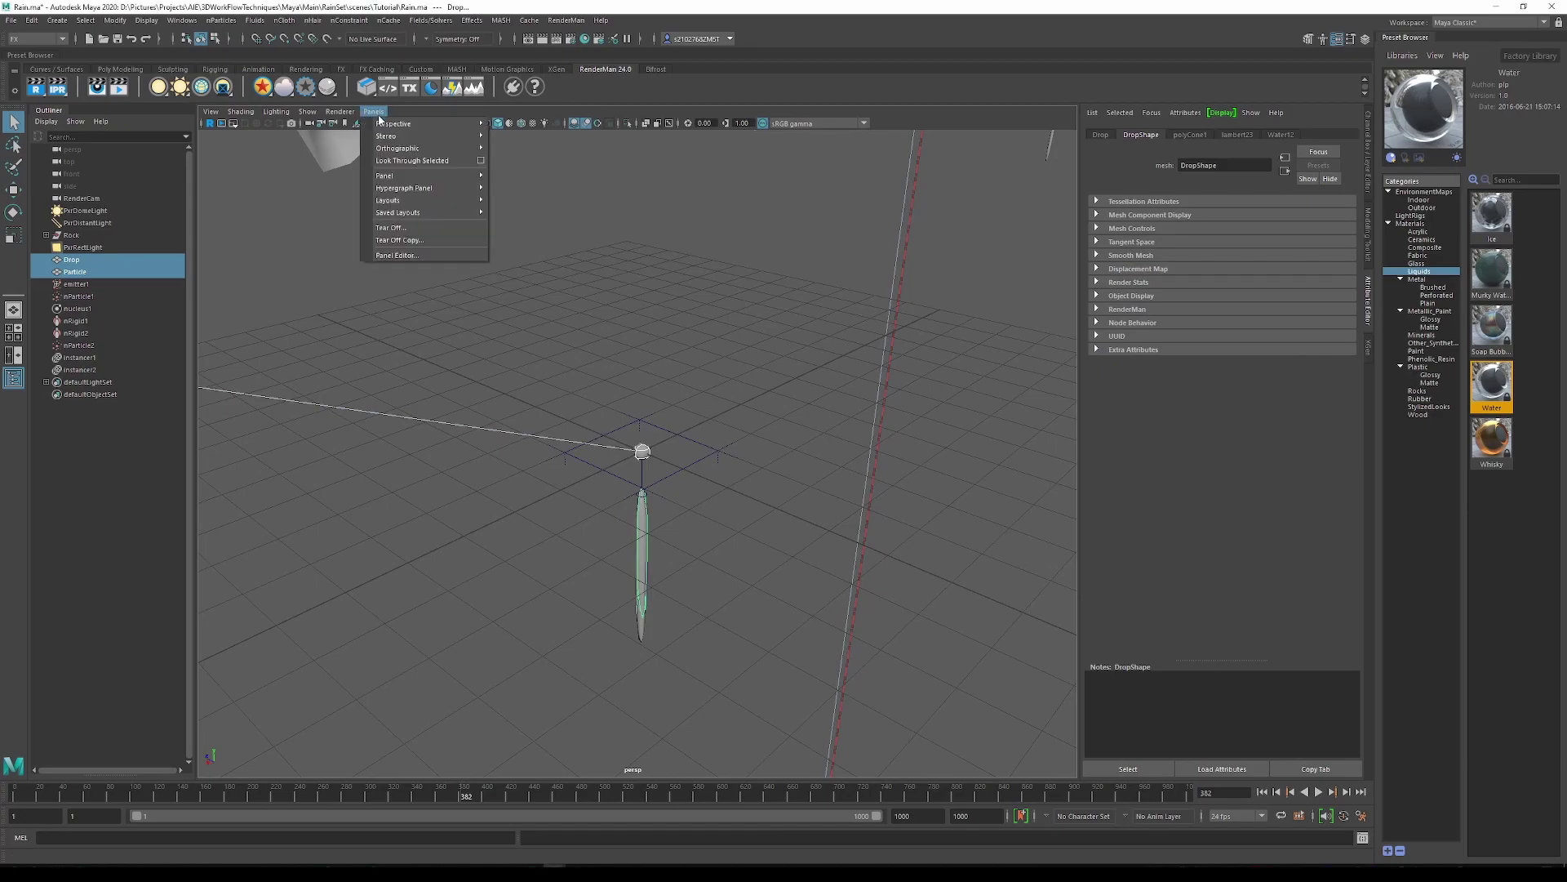
pyautogui.moveTo(381, 124)
pyautogui.click(544, 124)
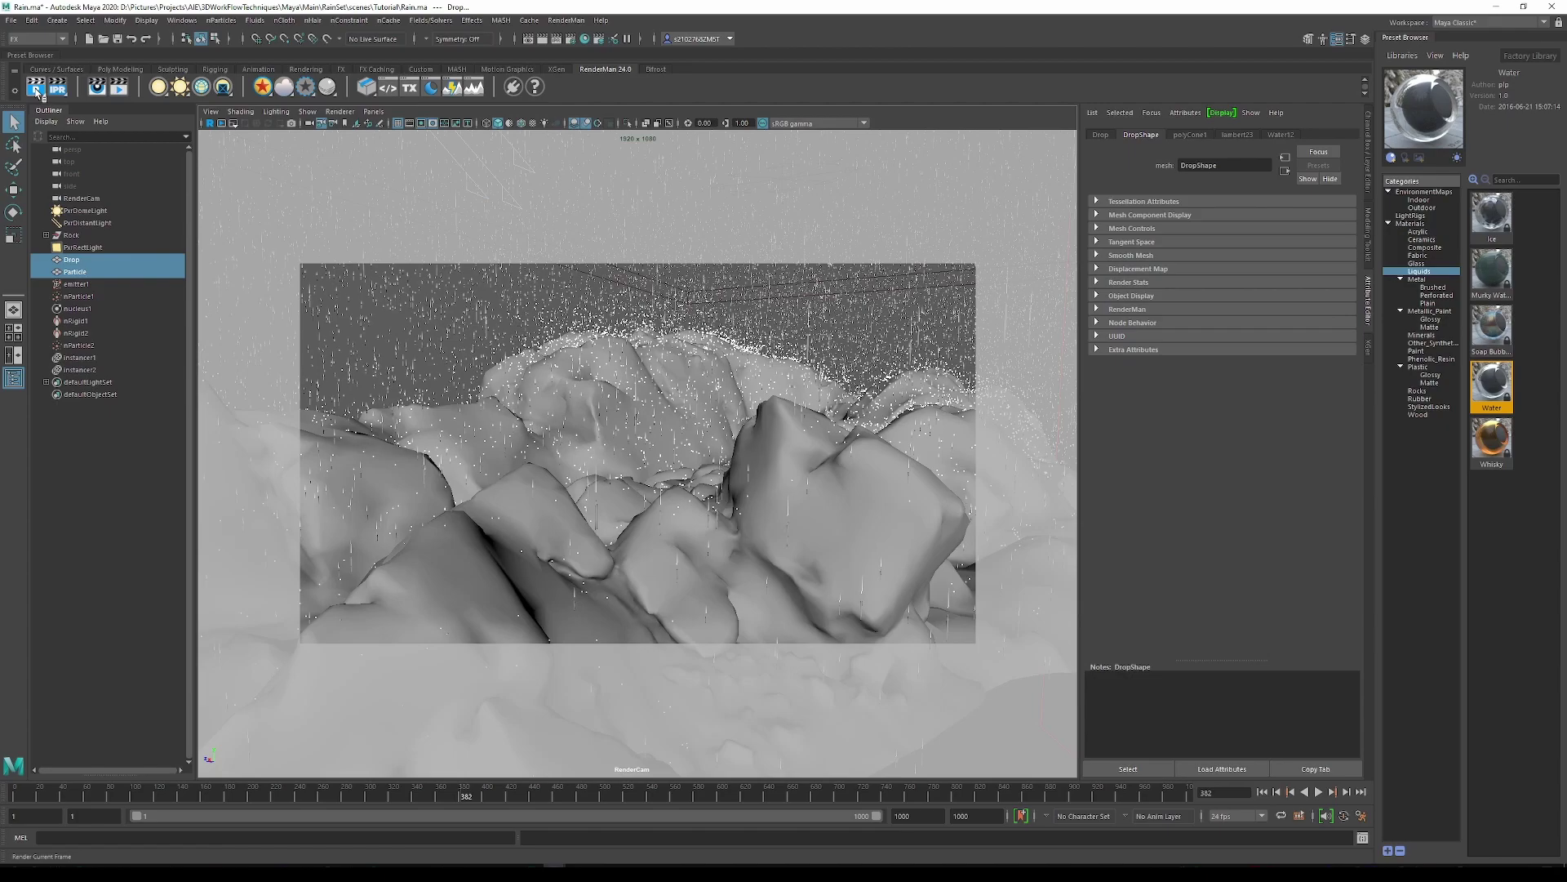
pyautogui.click(37, 89)
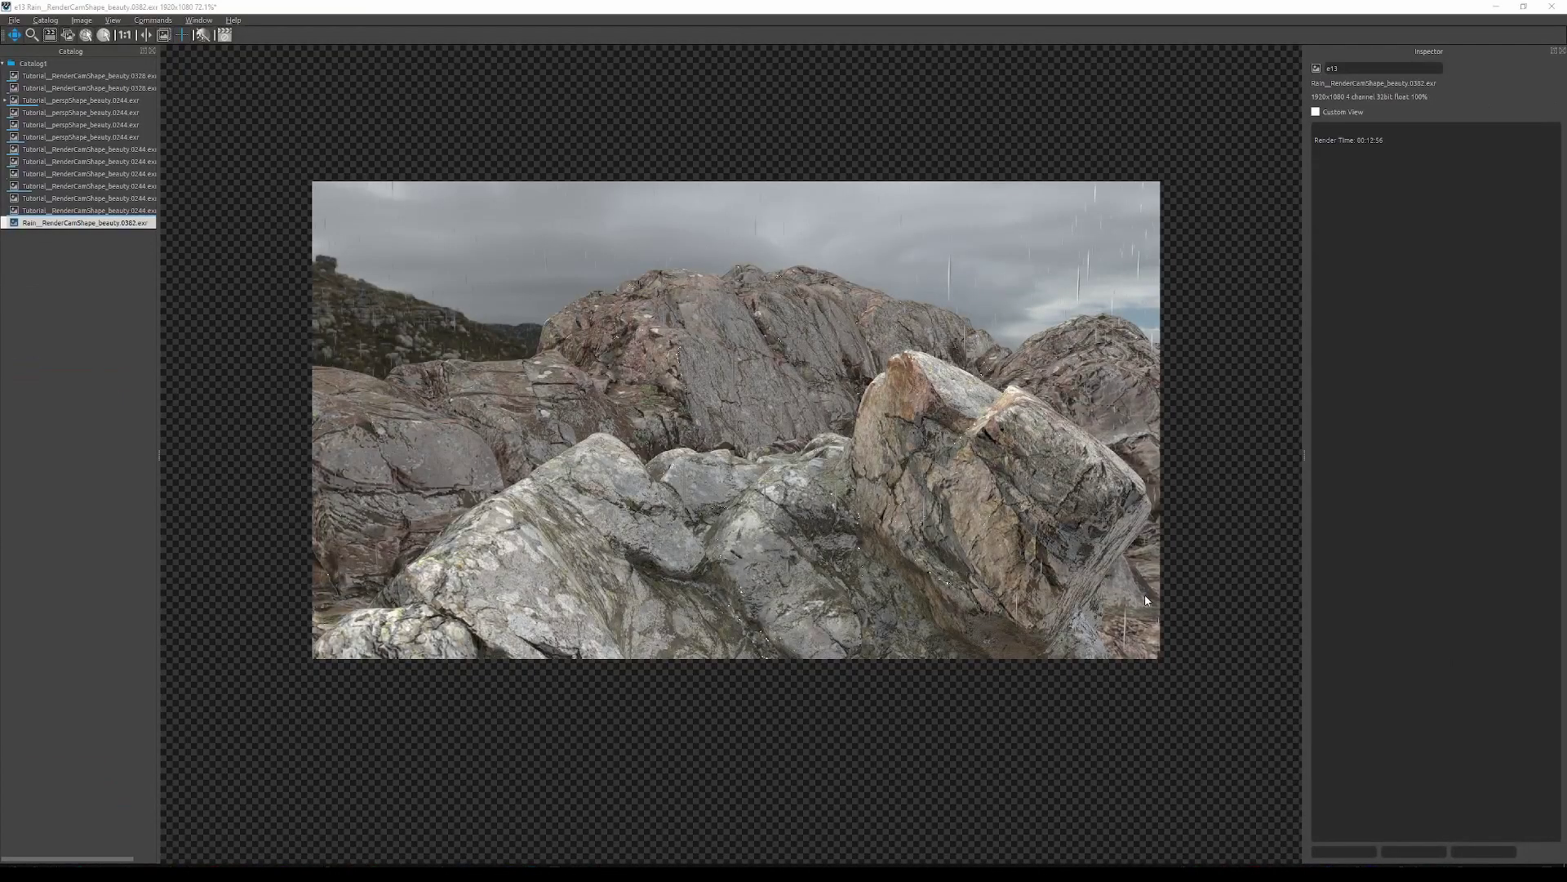
# - Examine the rendered raindrops and splashes against the sky, hillside and rocks up close
pyautogui.scroll(3, 668, 289)
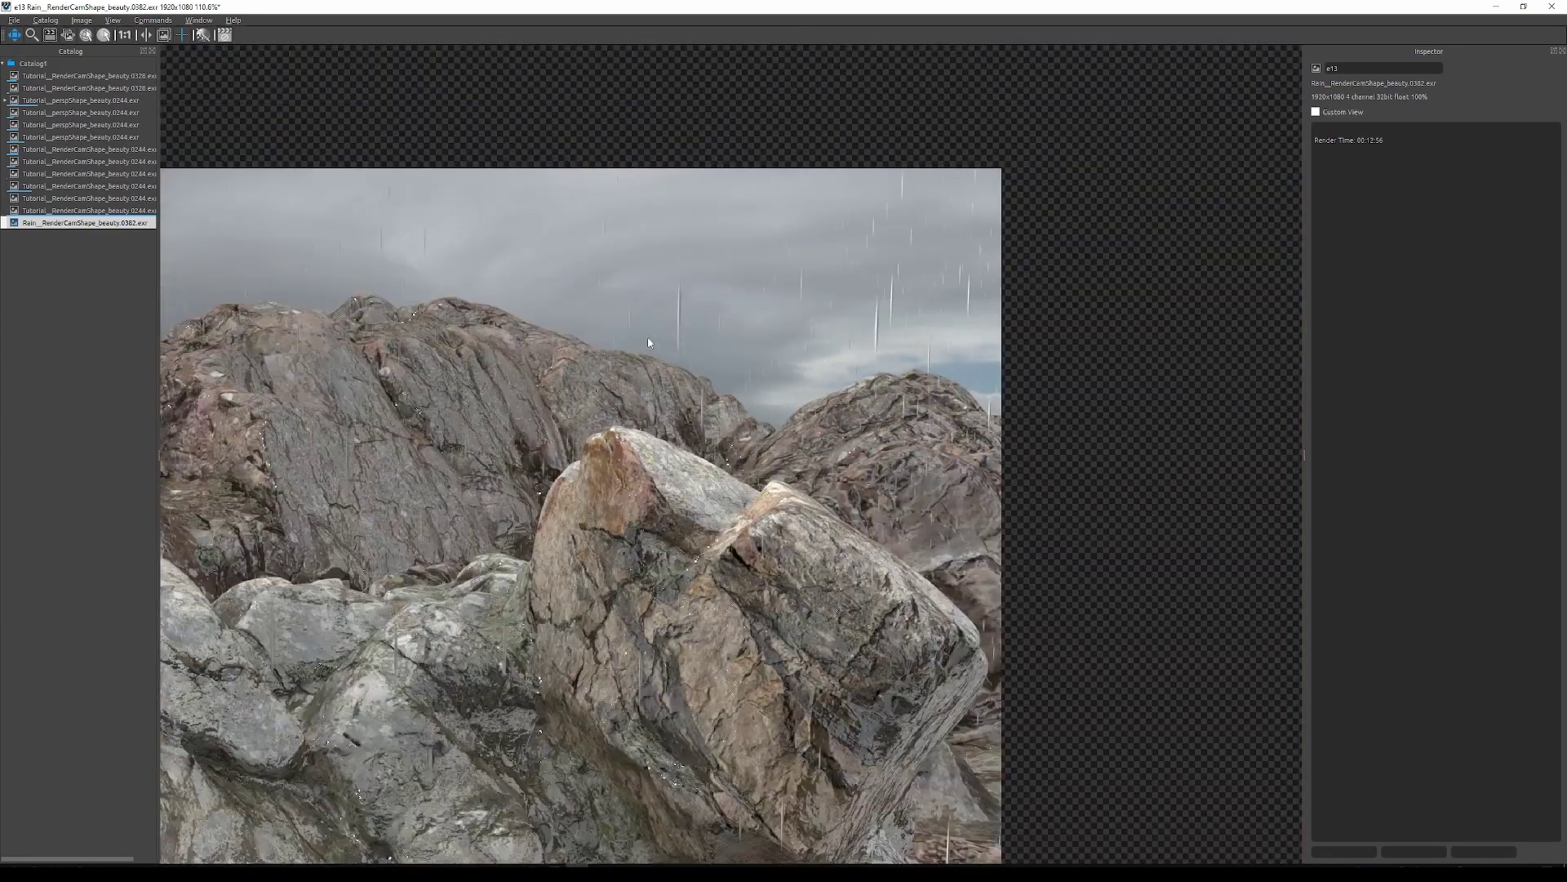
pyautogui.moveTo(466, 433); pyautogui.dragTo(1230, 216)
pyautogui.moveTo(675, 306); pyautogui.dragTo(622, 450)
pyautogui.scroll(1, 807, 446)
pyautogui.scroll(10, 807, 444)
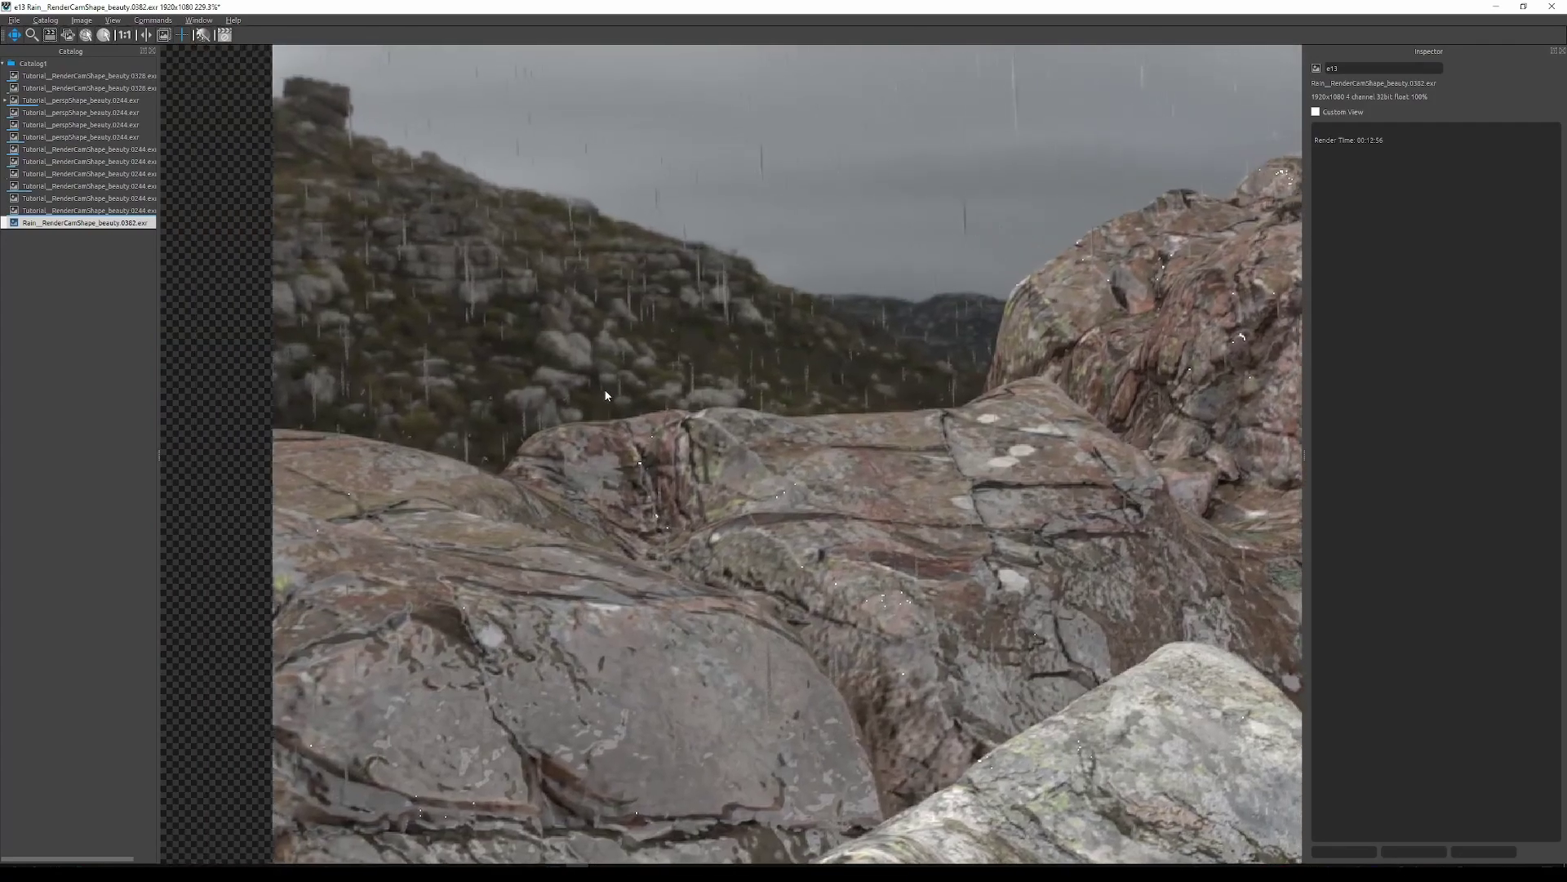
pyautogui.scroll(4, 481, 423)
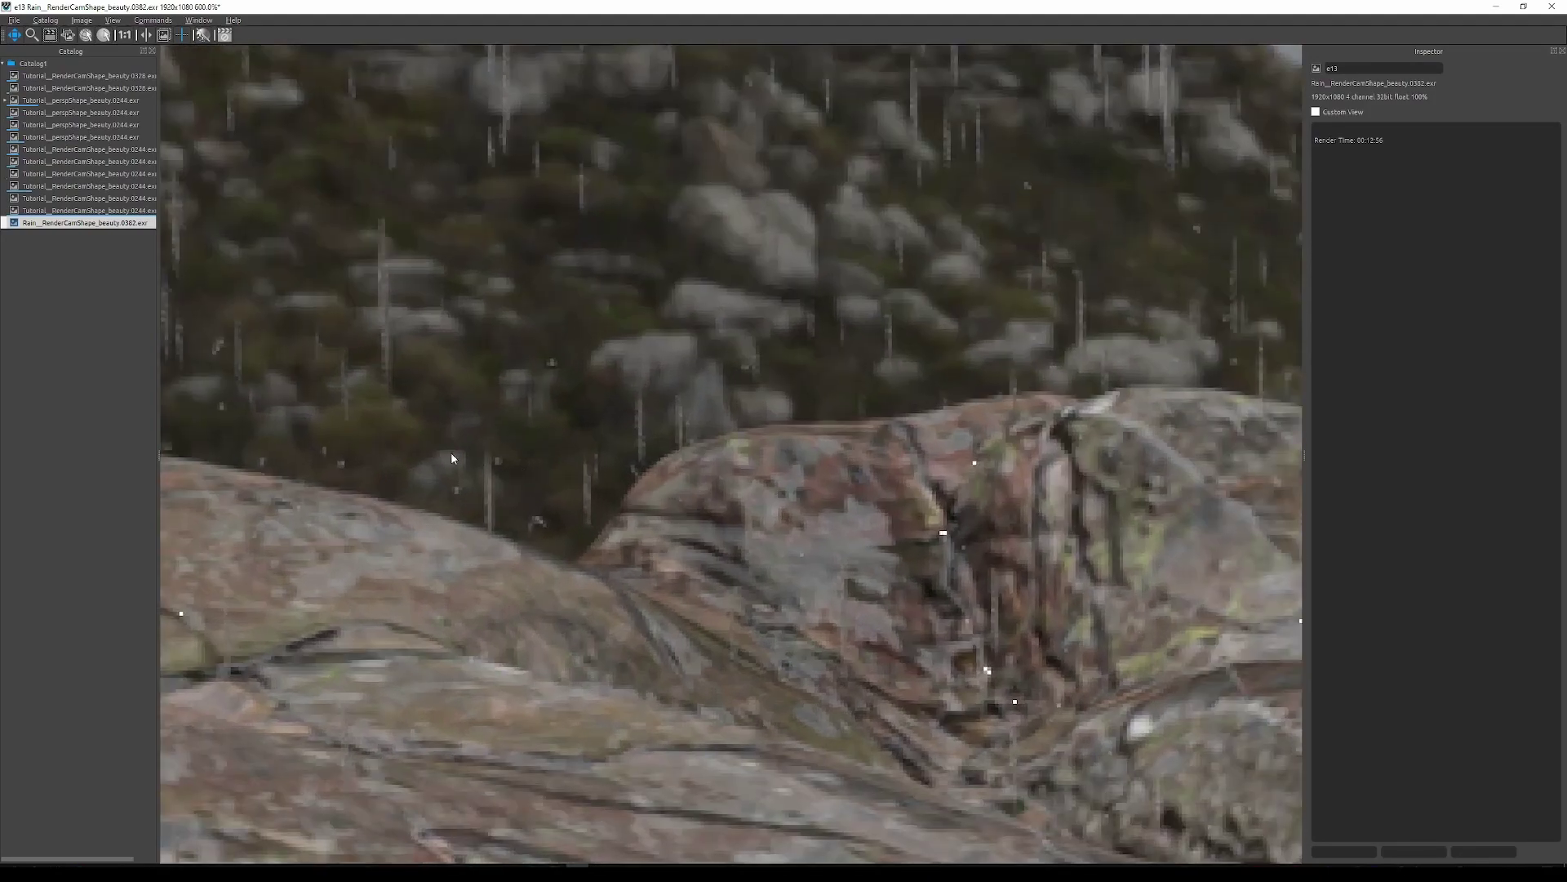
pyautogui.scroll(-19, 491, 465)
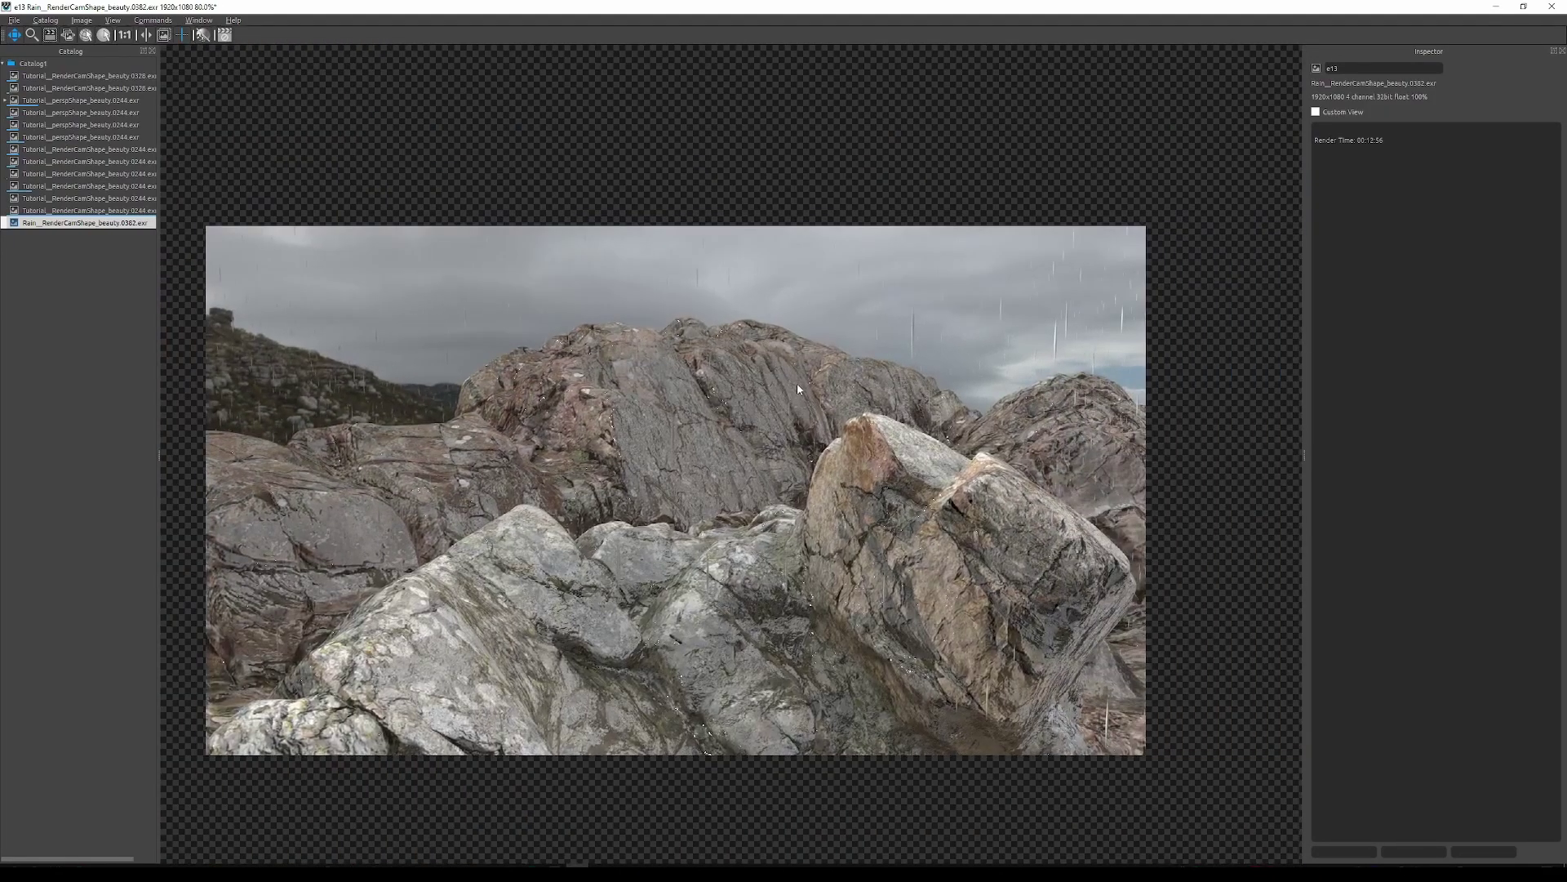
pyautogui.moveTo(797, 384); pyautogui.dragTo(679, 411)
pyautogui.scroll(4, 978, 342)
pyautogui.moveTo(978, 342); pyautogui.dragTo(970, 346)
pyautogui.click(1497, 7)
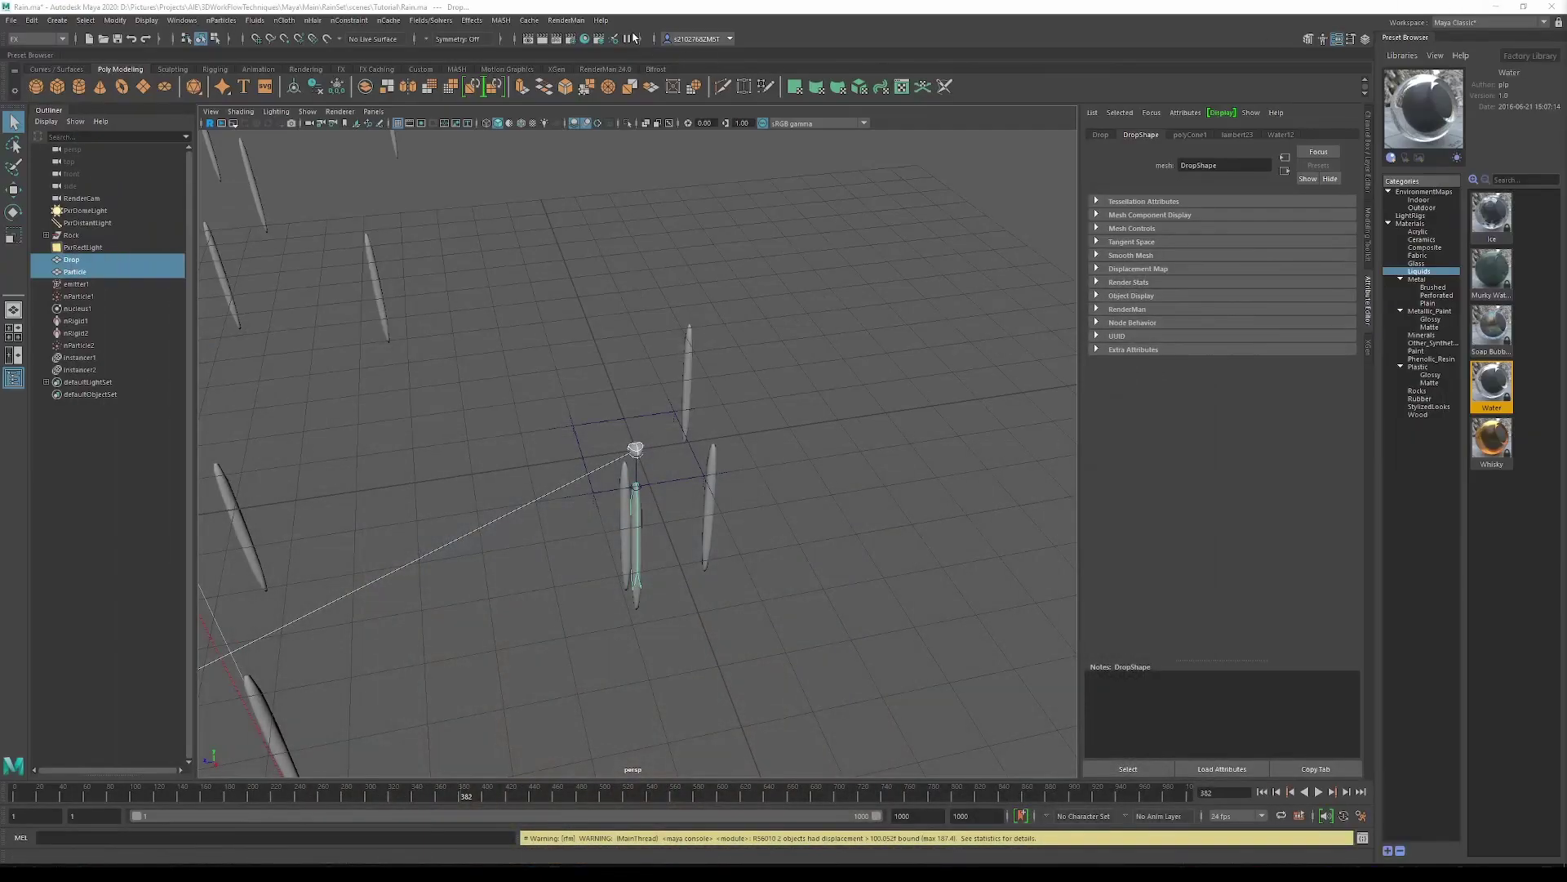
# - Set the motion blur type to 3D Motion Blur in the RenderMan render settings
pyautogui.click(574, 20)
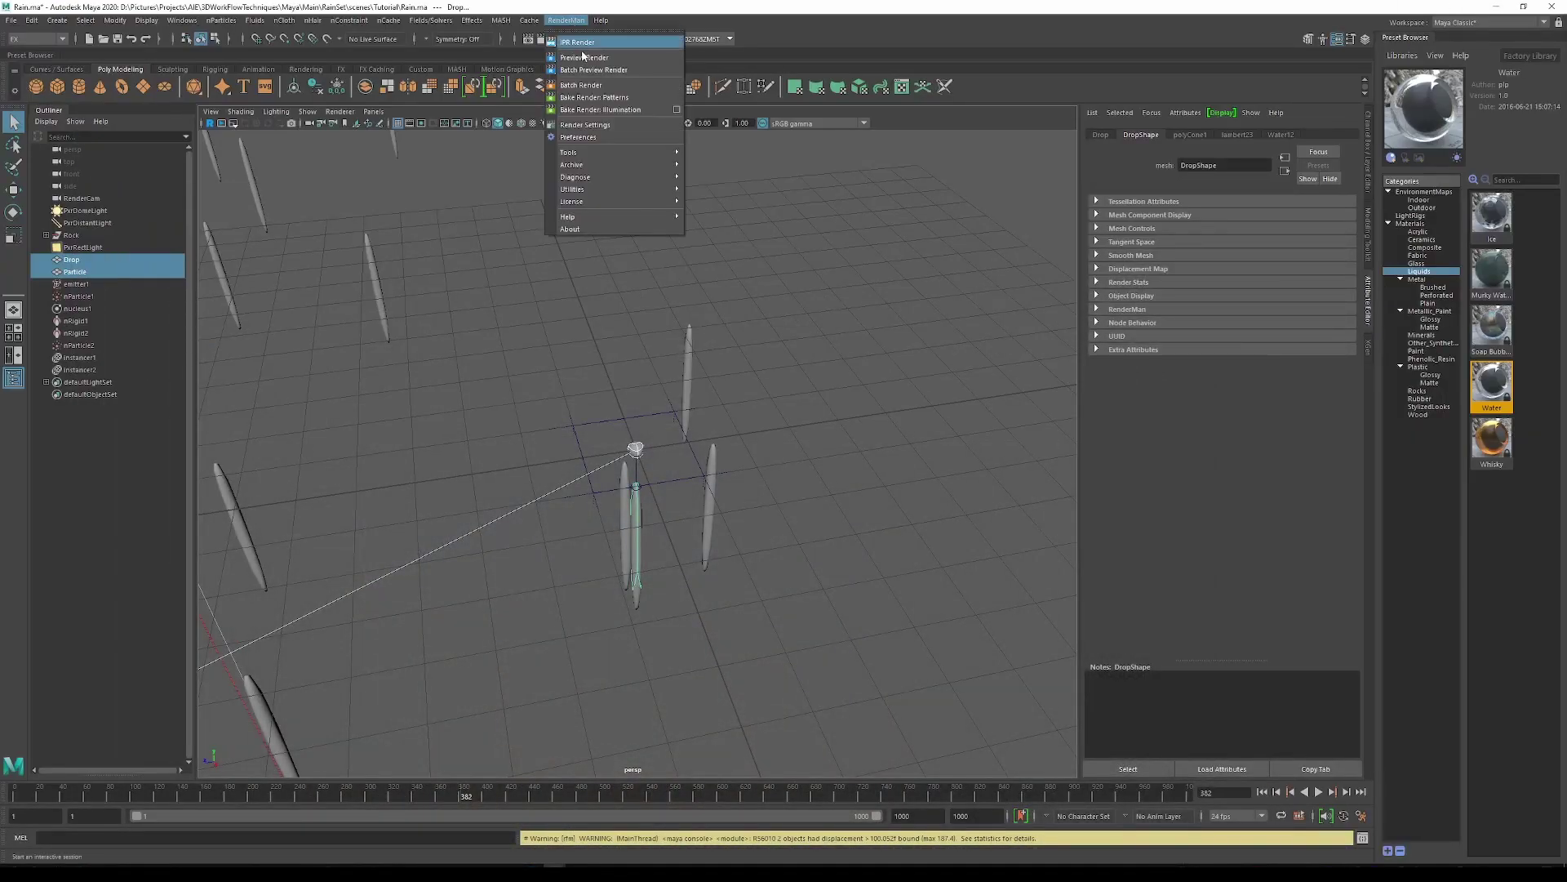
pyautogui.click(595, 125)
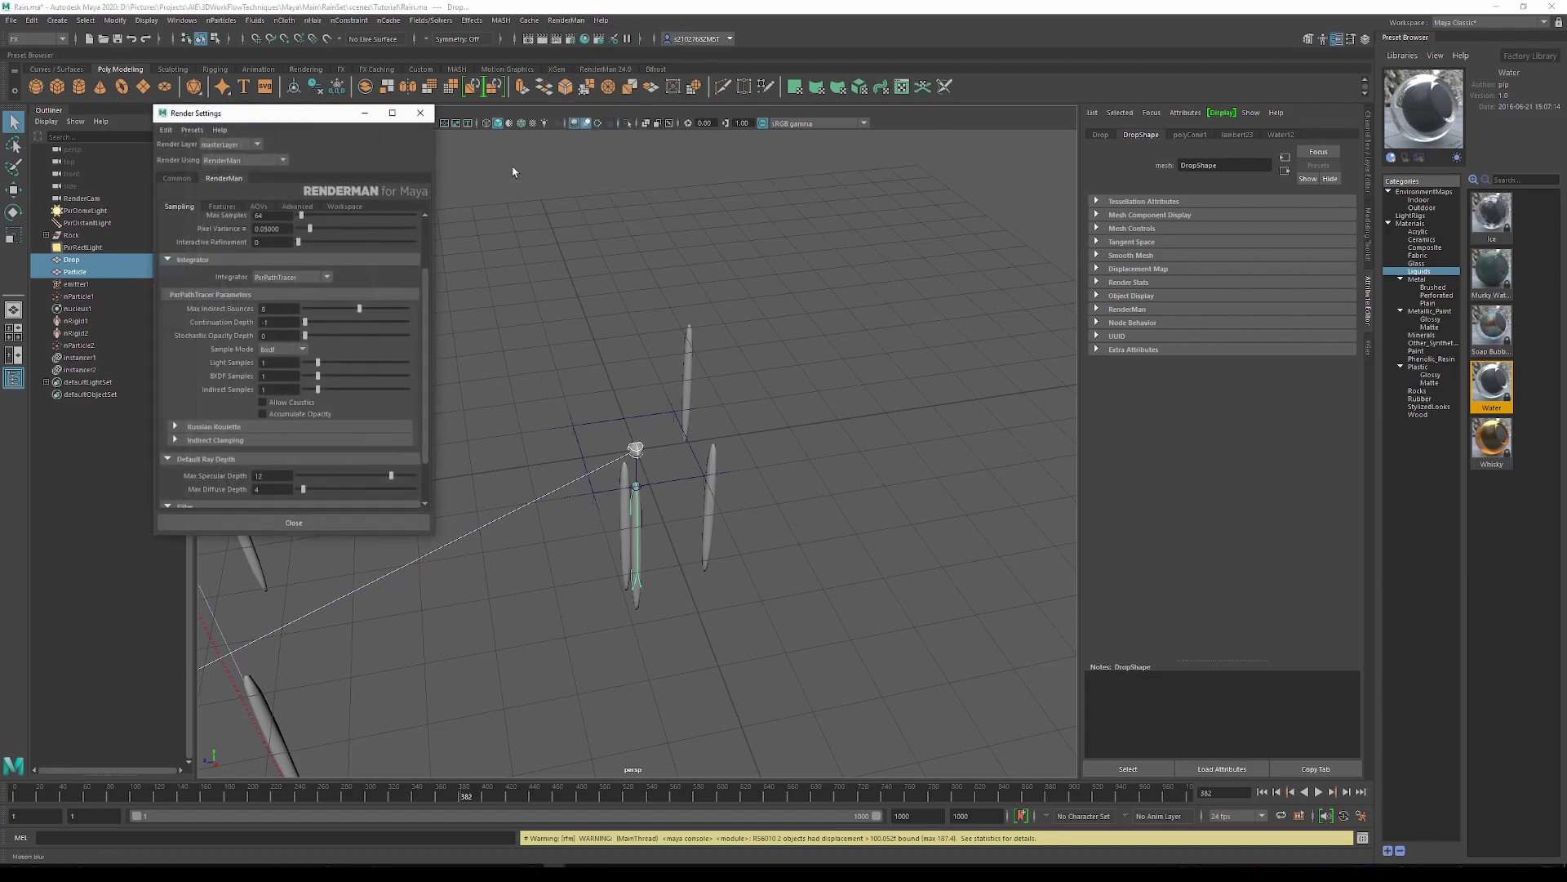
pyautogui.click(222, 208)
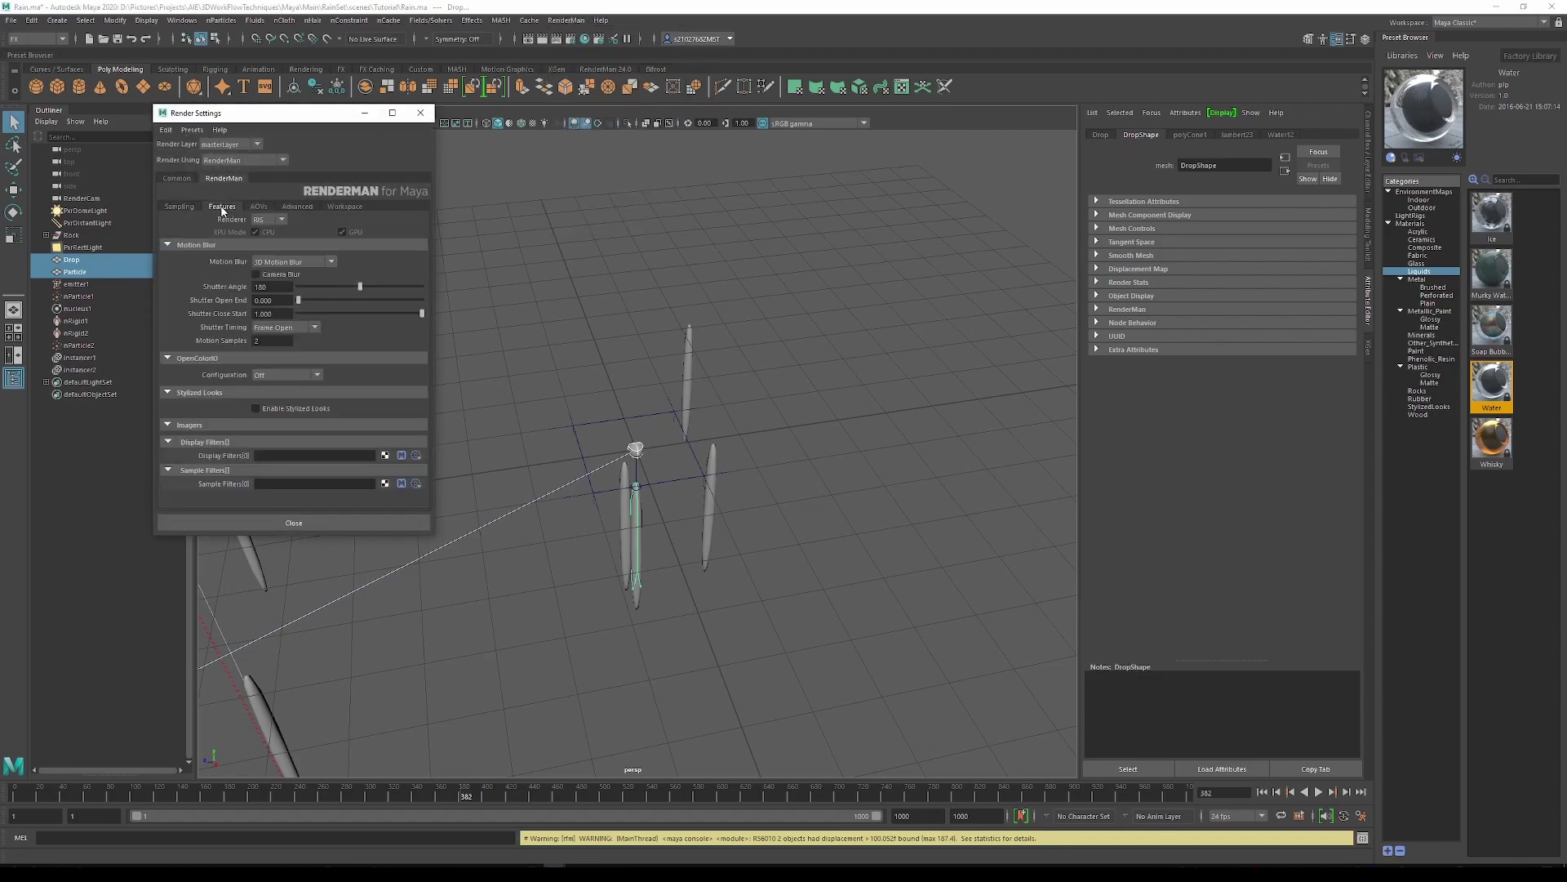
pyautogui.click(274, 264)
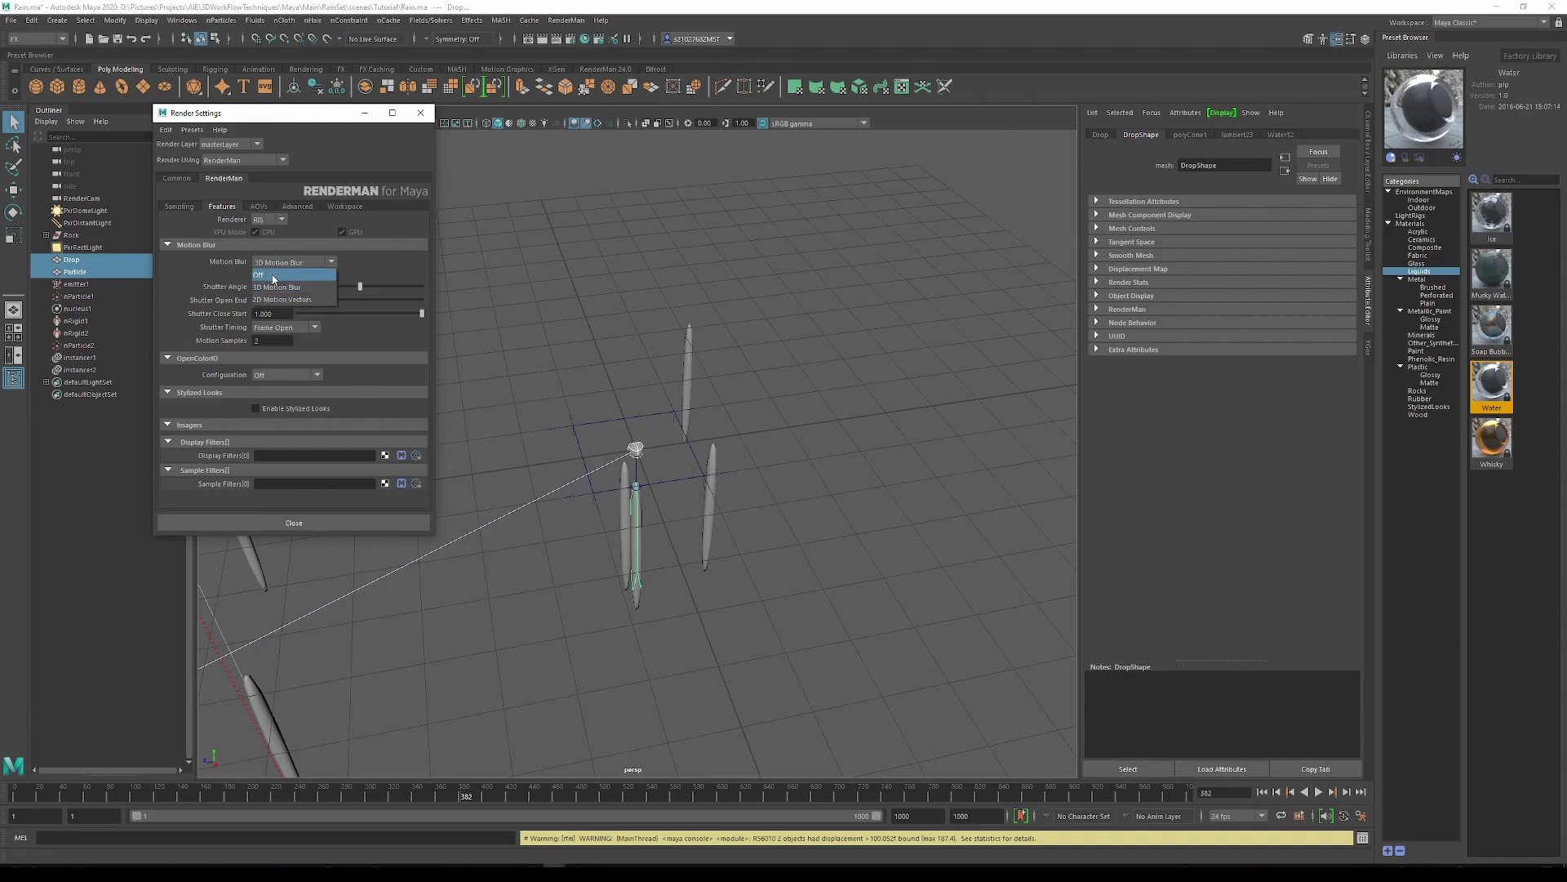
pyautogui.click(266, 288)
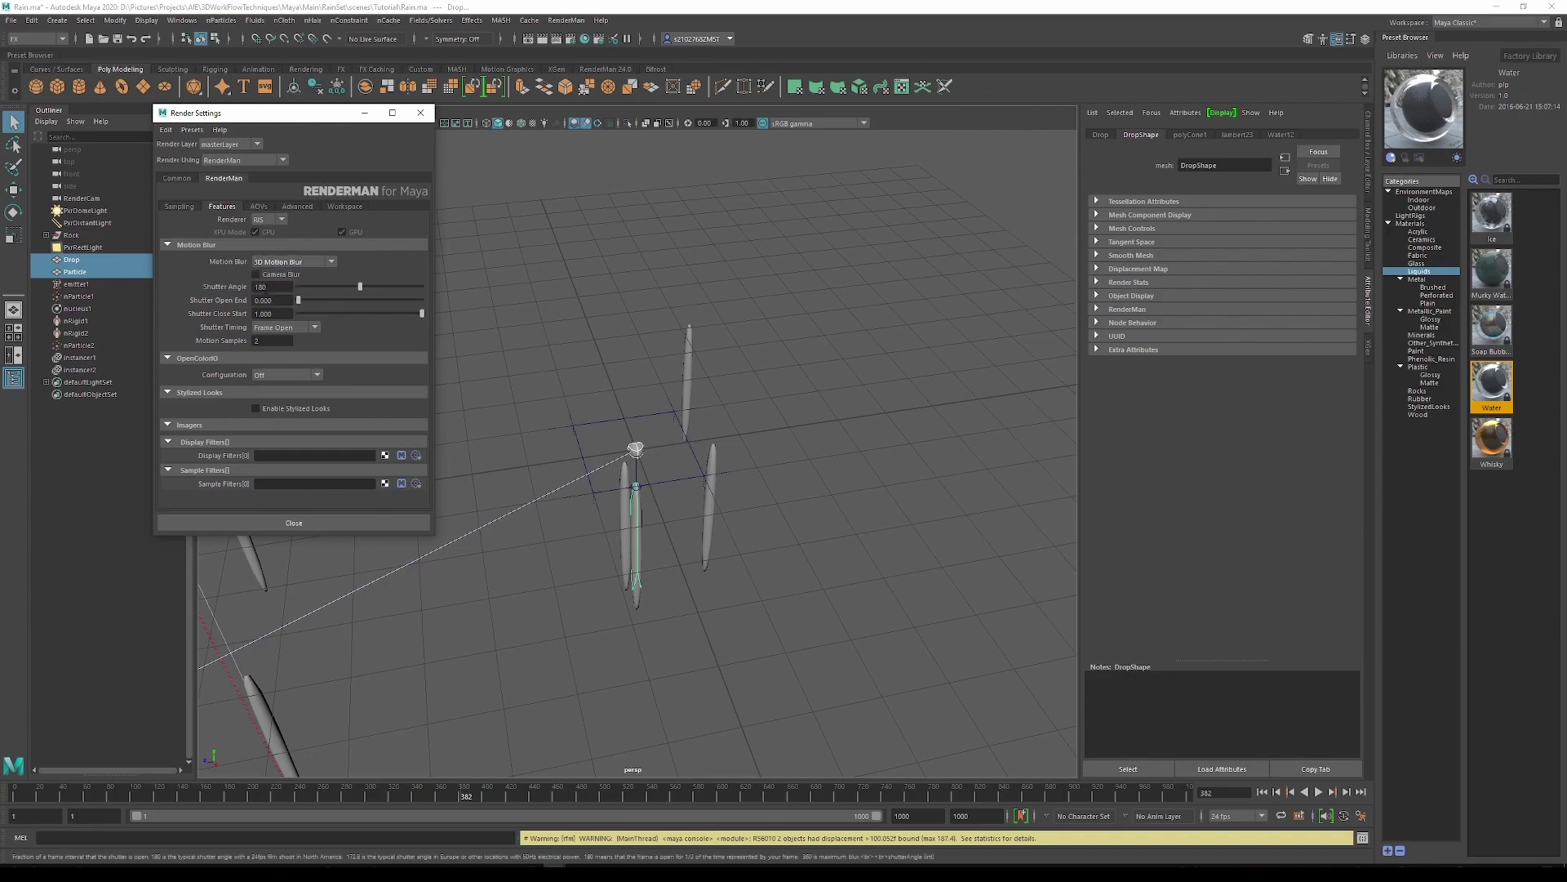
pyautogui.click(294, 522)
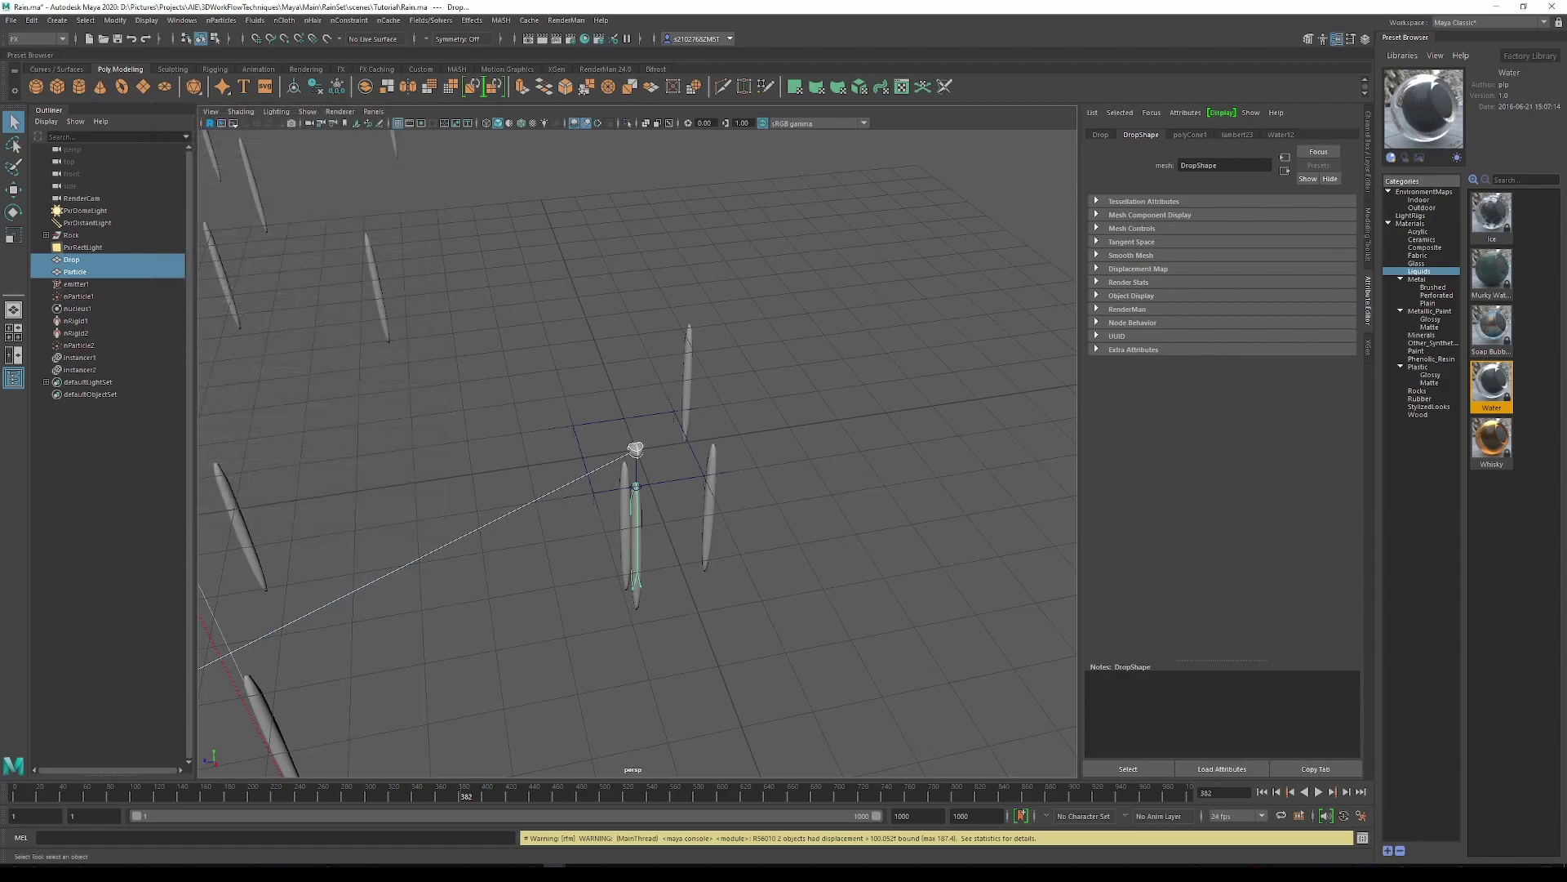
# - Switch the viewport from the persp camera to RenderCam
pyautogui.click(373, 111)
pyautogui.moveTo(424, 123)
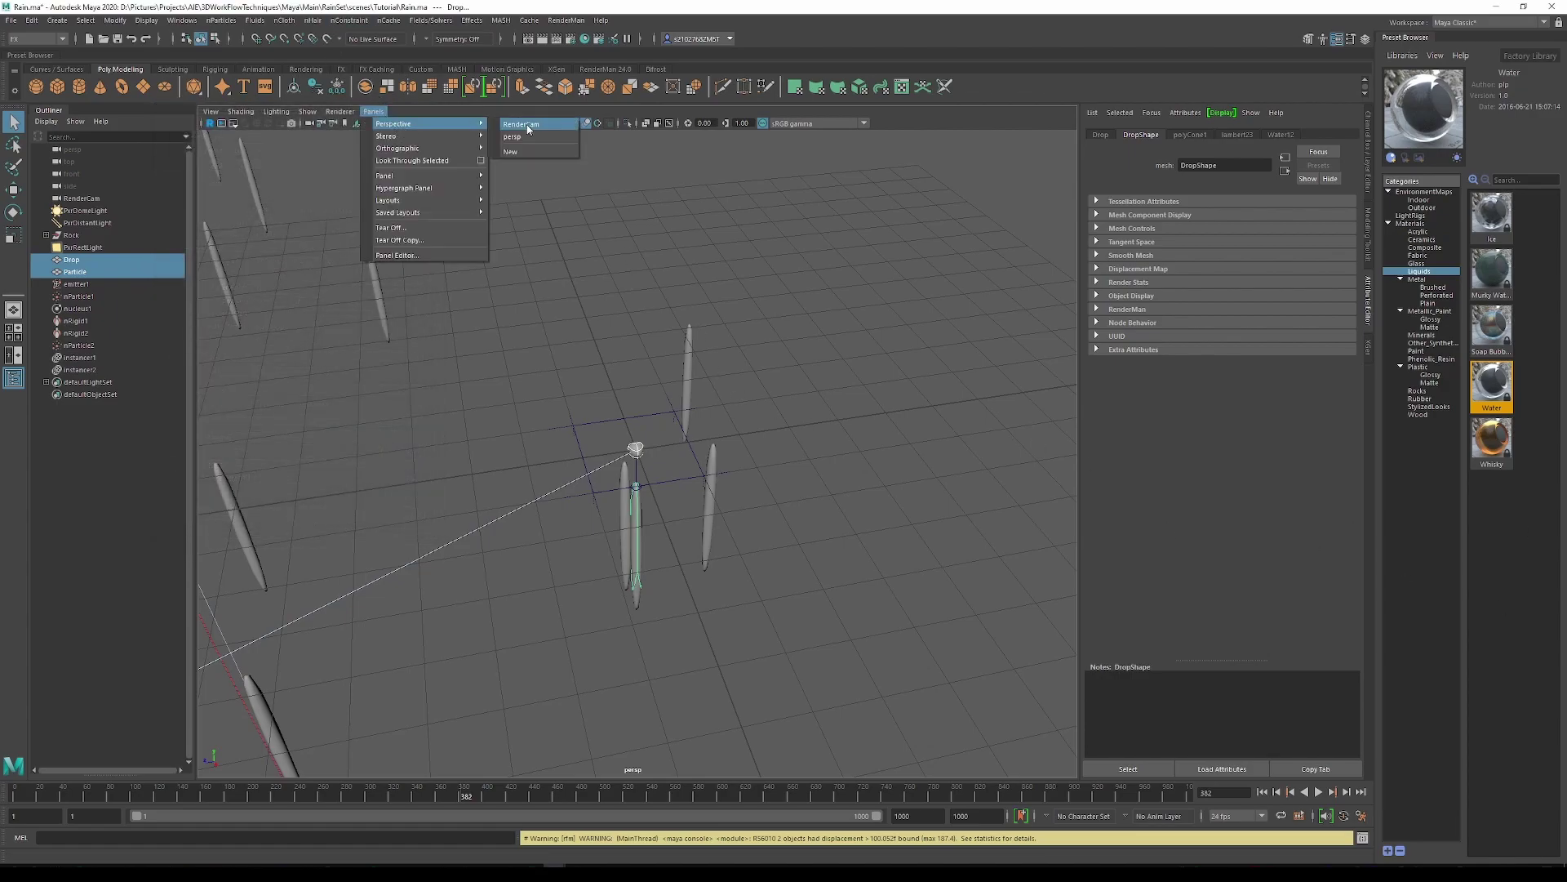